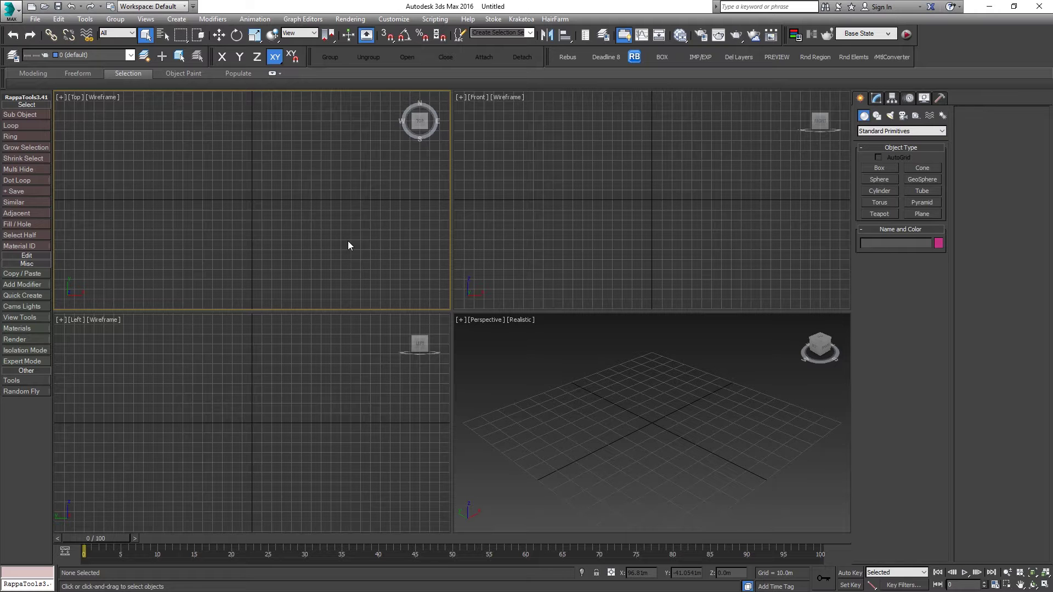
# Open Render Setup with F10 and confirm V-Ray Adv 3.40.01 is the production renderer
pyautogui.press('F10')
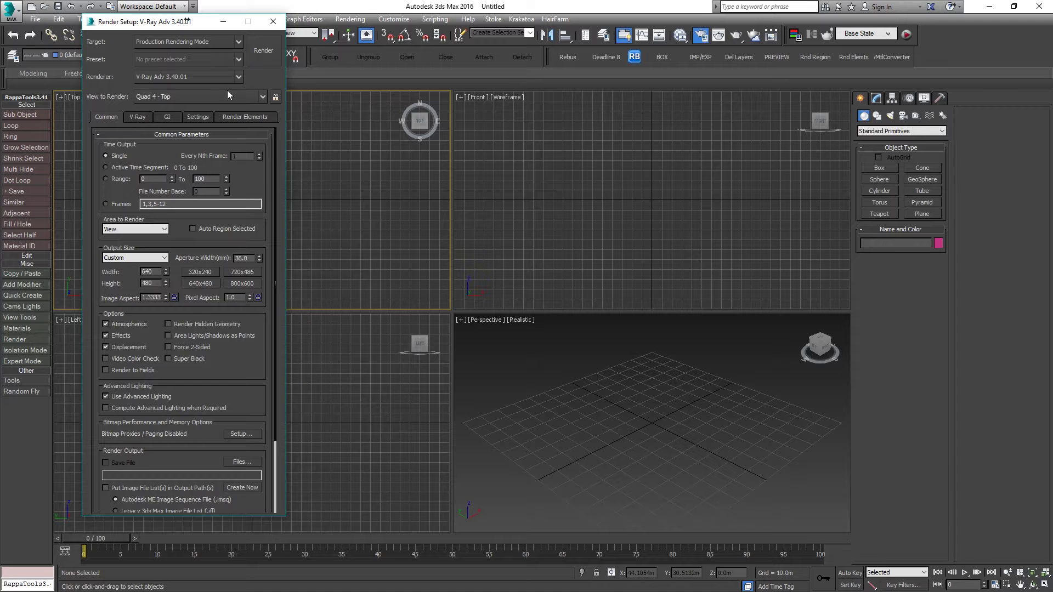
# Check the V-Ray tab, then set the output size to 1920 × 1080 (aspect 1.7778)
pyautogui.click(142, 117)
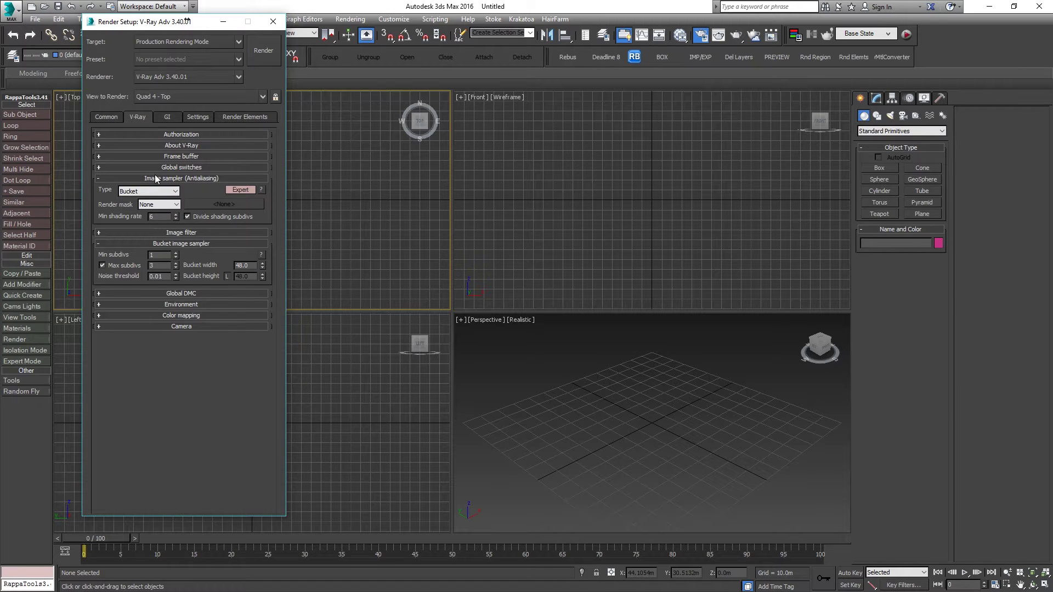
pyautogui.click(115, 118)
pyautogui.doubleClick(152, 271)
pyautogui.write('1920')
pyautogui.press('Tab')
pyautogui.write('1')
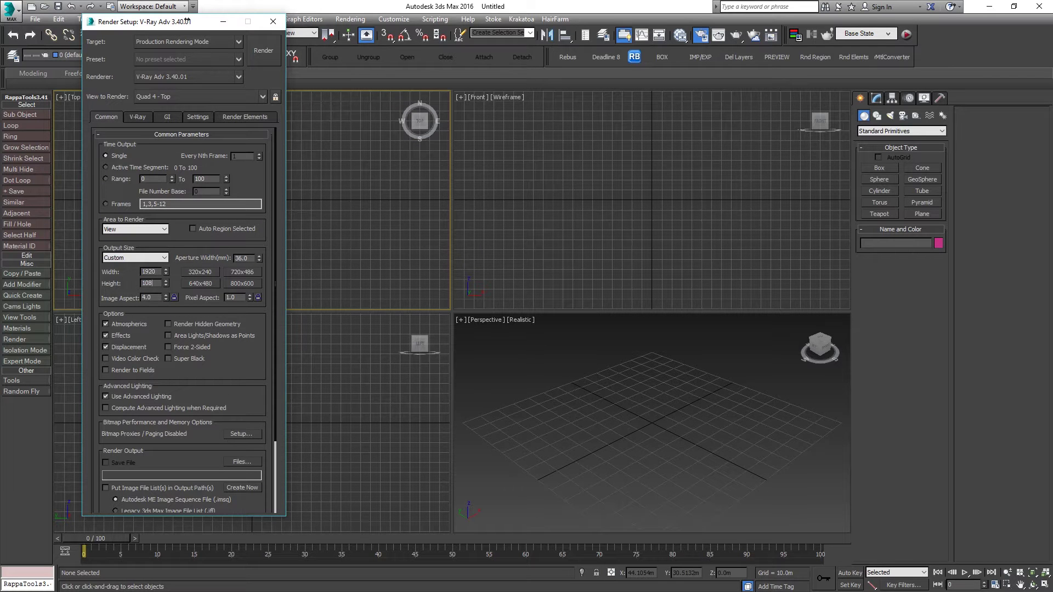
pyautogui.write('080')
pyautogui.press('Return')
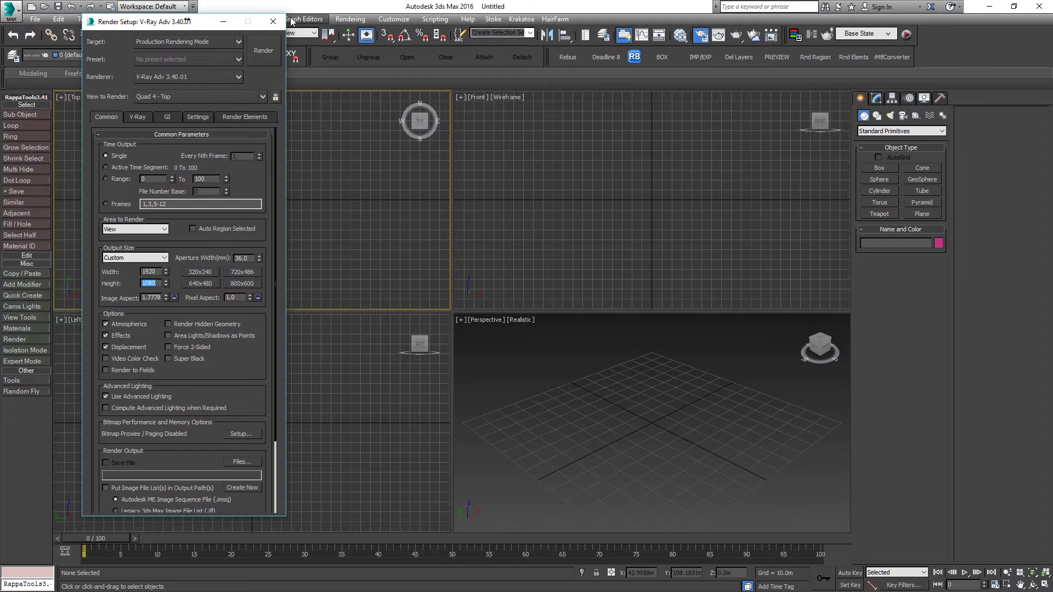
# Close Render Setup, confirm metric meter units in Units Setup, and maximize the Top view
pyautogui.click(273, 21)
pyautogui.click(393, 19)
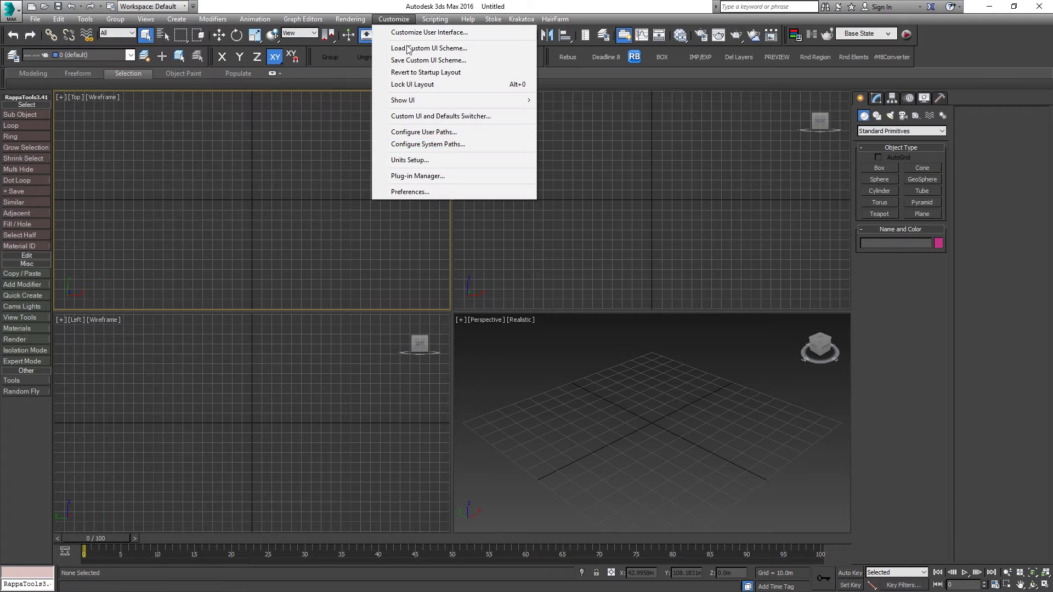
pyautogui.click(409, 159)
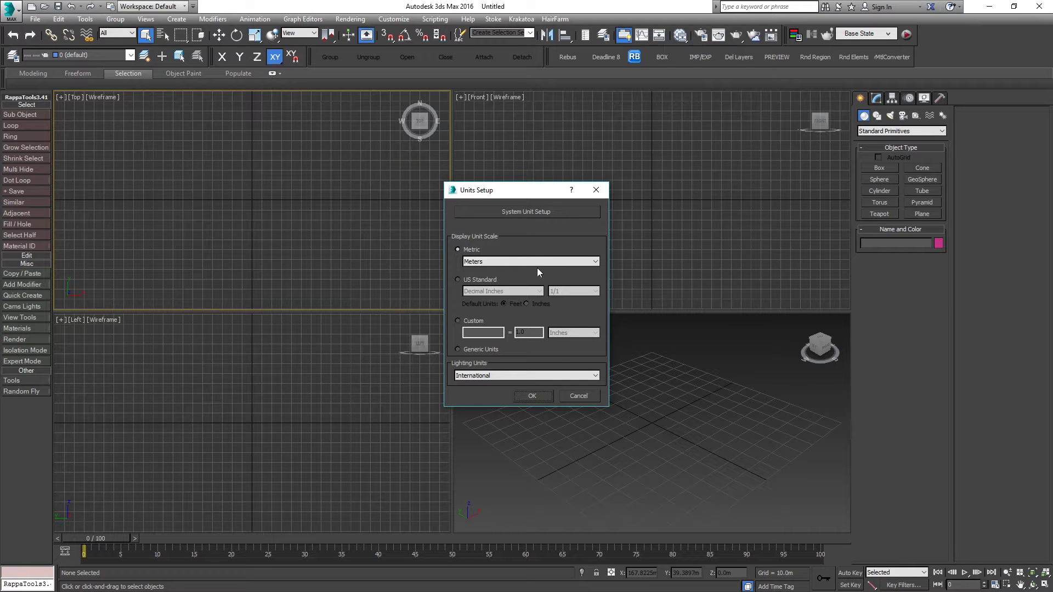
pyautogui.click(544, 214)
pyautogui.click(536, 351)
pyautogui.click(541, 394)
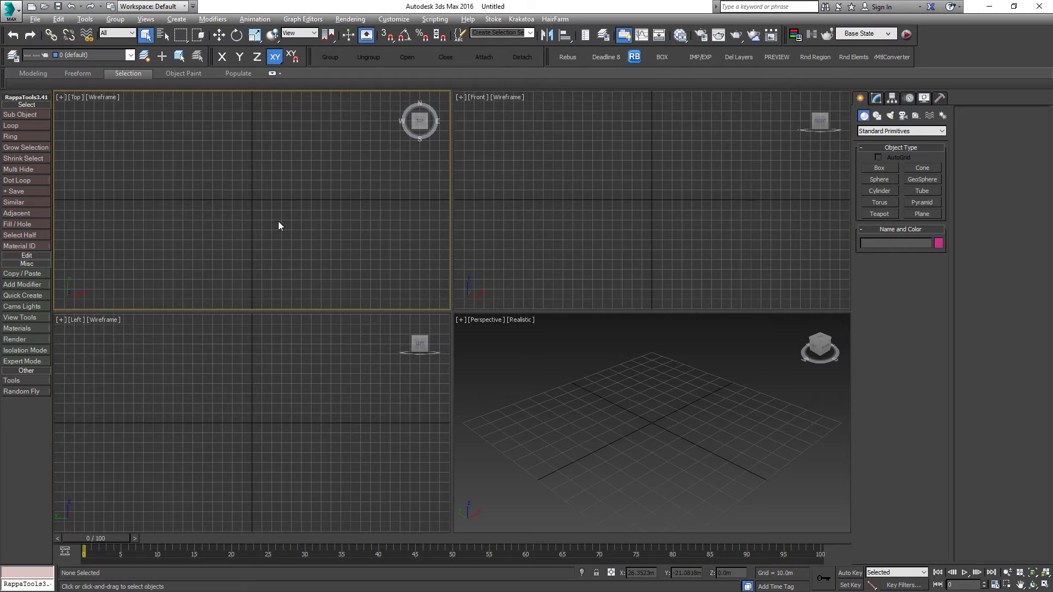
pyautogui.hotkey('alt', 'w')
pyautogui.scroll(-2, 583, 296)
# Create a large GeoSphere centred on the origin in the Top view
pyautogui.moveTo(548, 264); pyautogui.dragTo(503, 327, button='middle')
pyautogui.click(922, 180)
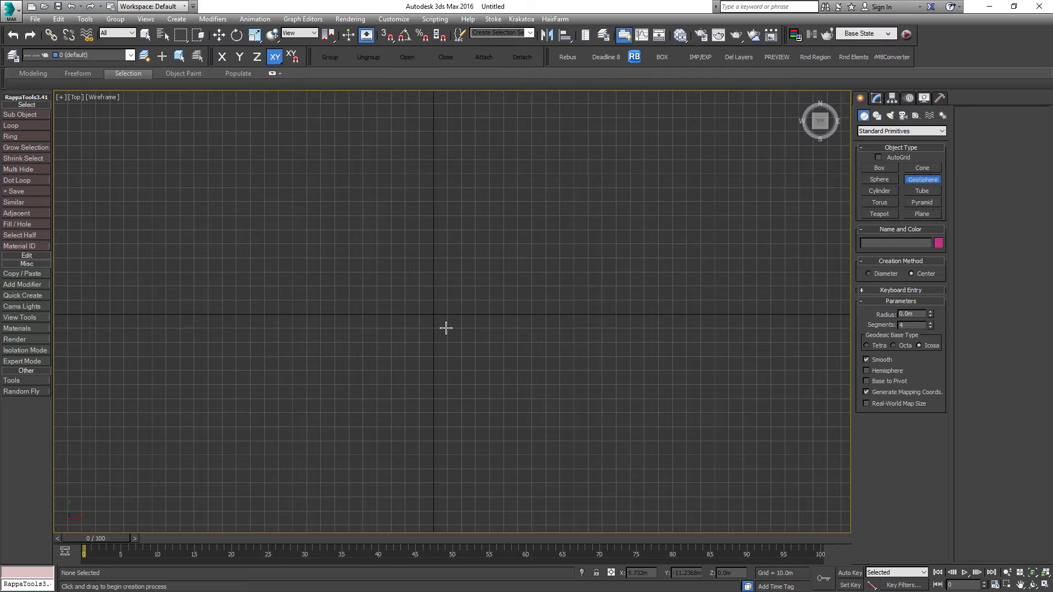
pyautogui.moveTo(438, 313); pyautogui.dragTo(620, 424)
pyautogui.rightClick(694, 388)
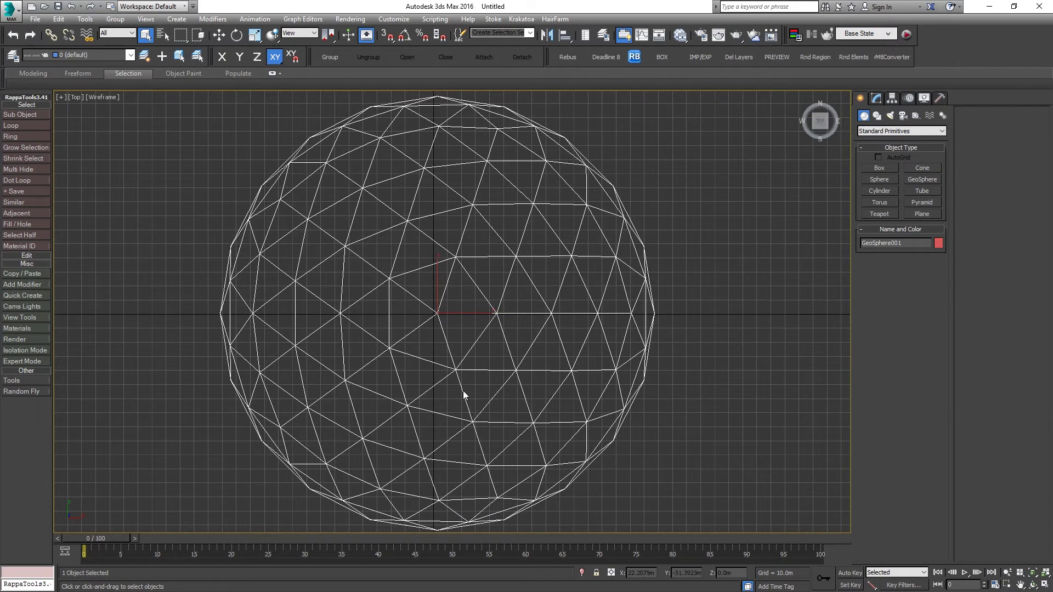
pyautogui.keyDown('alt'); pyautogui.moveTo(466, 400); pyautogui.dragTo(455, 379, button='middle'); pyautogui.keyUp('alt')
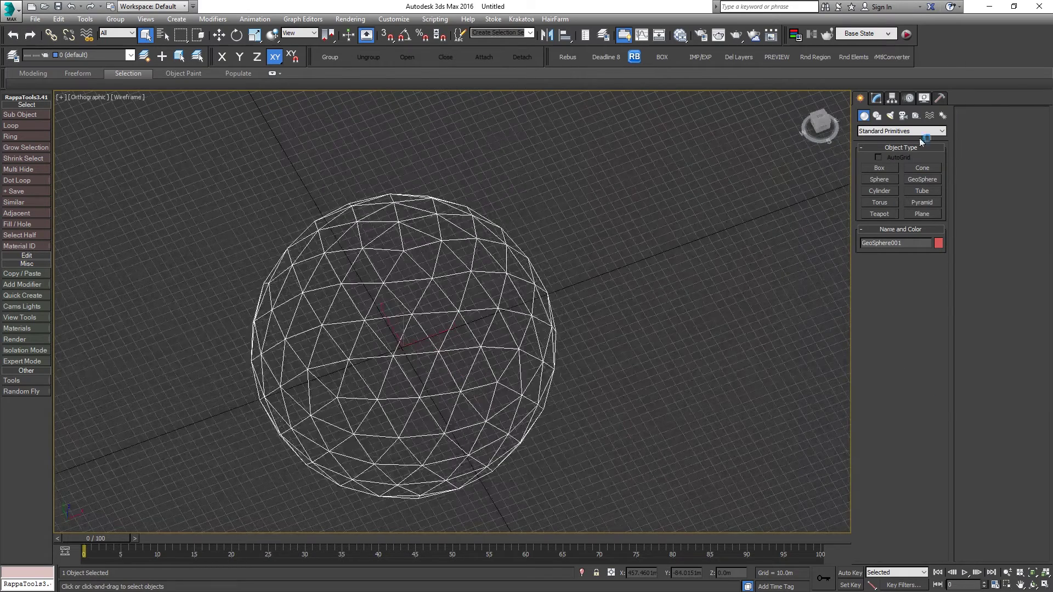
# Set the GeoSphere's radius to 2000 m and raise its segments to 8
pyautogui.click(881, 98)
pyautogui.moveTo(900, 332); pyautogui.dragTo(981, 340)
pyautogui.press('BackSpace')
pyautogui.write('2000')
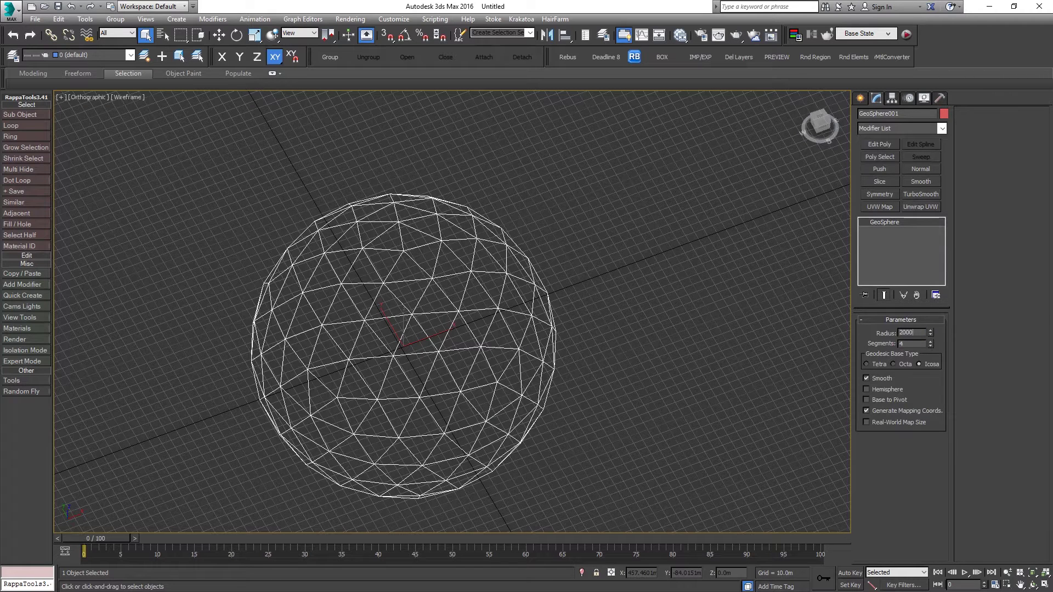
pyautogui.press('Return')
pyautogui.moveTo(929, 345); pyautogui.dragTo(929, 336)
pyautogui.scroll(-3, 600, 389)
pyautogui.scroll(-4, 600, 390)
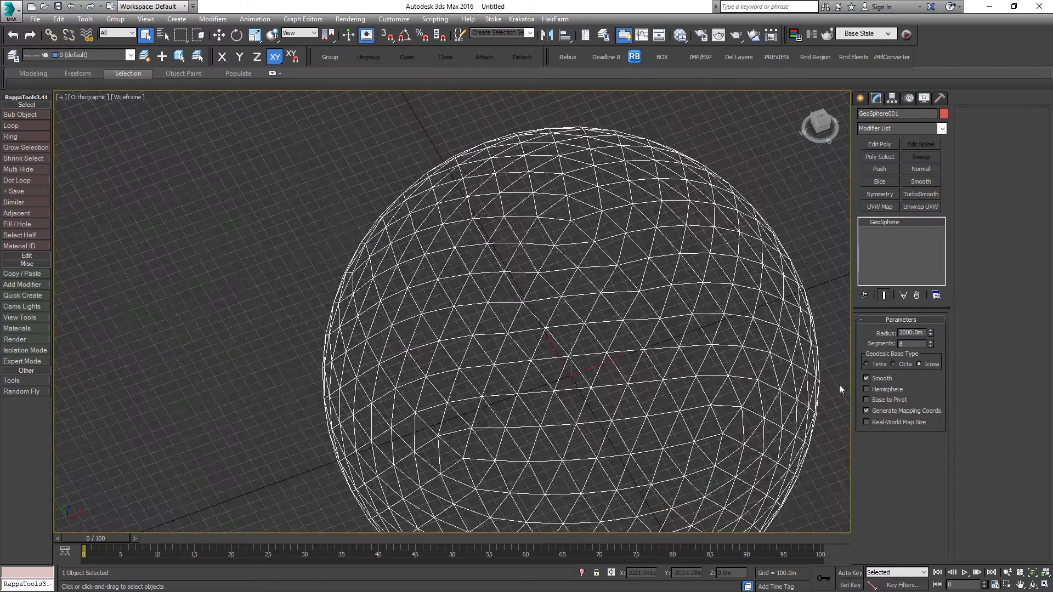
pyautogui.scroll(-2, 680, 350)
pyautogui.press('w')
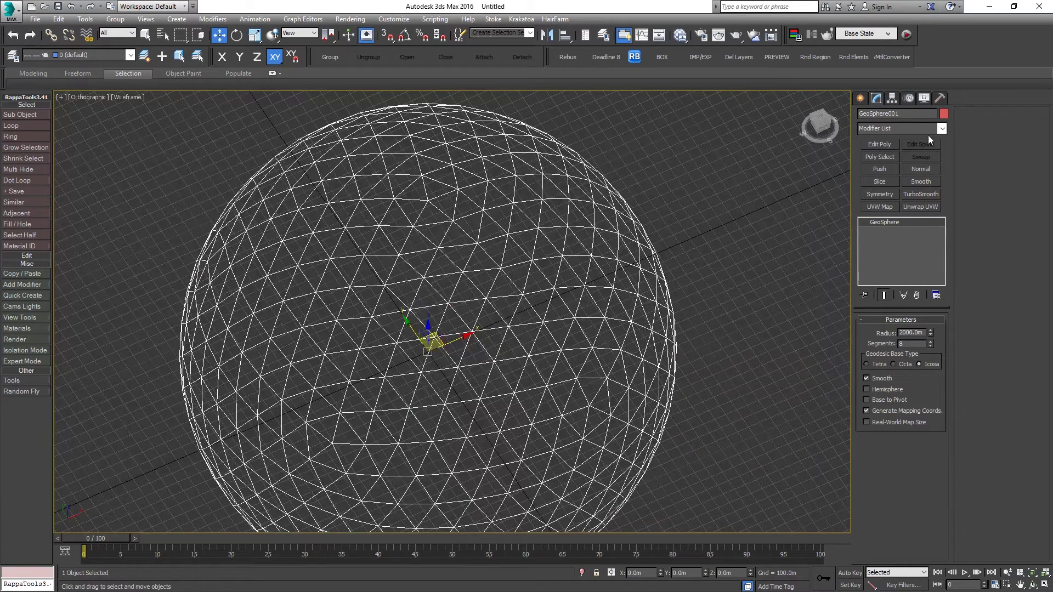
# Add a Normal modifier with flipped normals, then view the sphere shaded from the top
pyautogui.click(914, 168)
pyautogui.moveTo(761, 254)
pyautogui.keyDown('alt'); pyautogui.mouseDown(button='middle')
pyautogui.moveTo(582, 344)
pyautogui.moveTo(495, 360)
pyautogui.mouseUp(button='middle'); pyautogui.keyUp('alt')
pyautogui.press('F3')
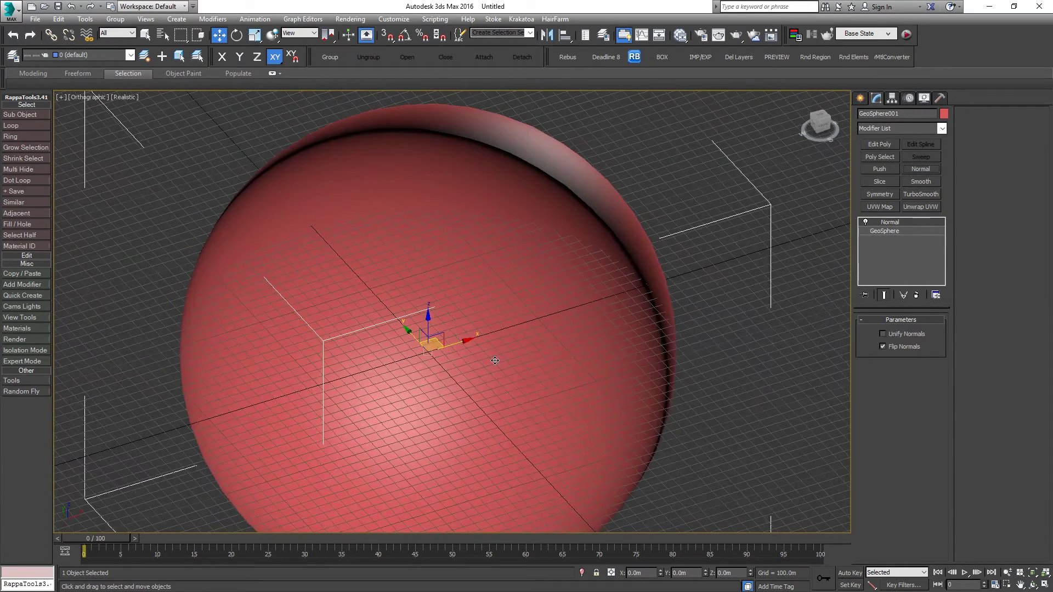
pyautogui.press('t')
pyautogui.scroll(-2, 483, 351)
pyautogui.scroll(-8, 428, 339)
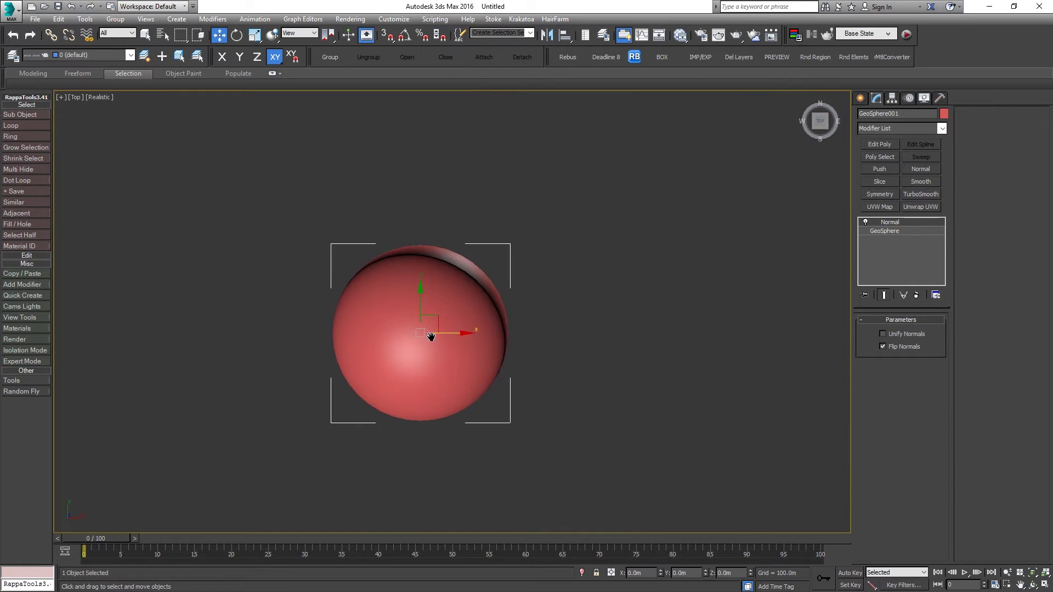
# Create a targeted physical camera near the sphere's centre in the Top view
pyautogui.press('z')
pyautogui.click(860, 98)
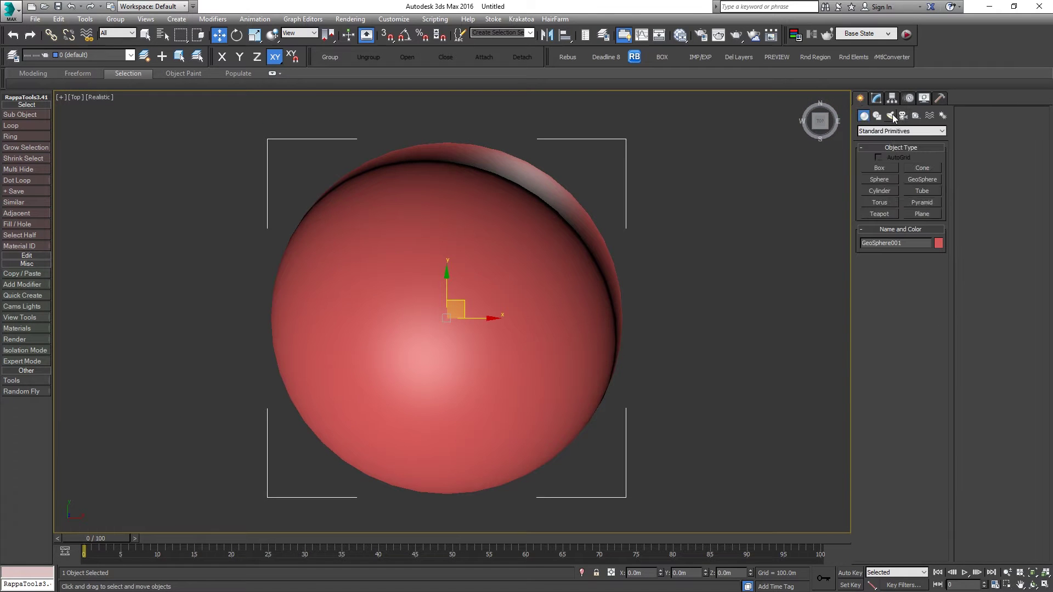
pyautogui.click(903, 116)
pyautogui.click(879, 168)
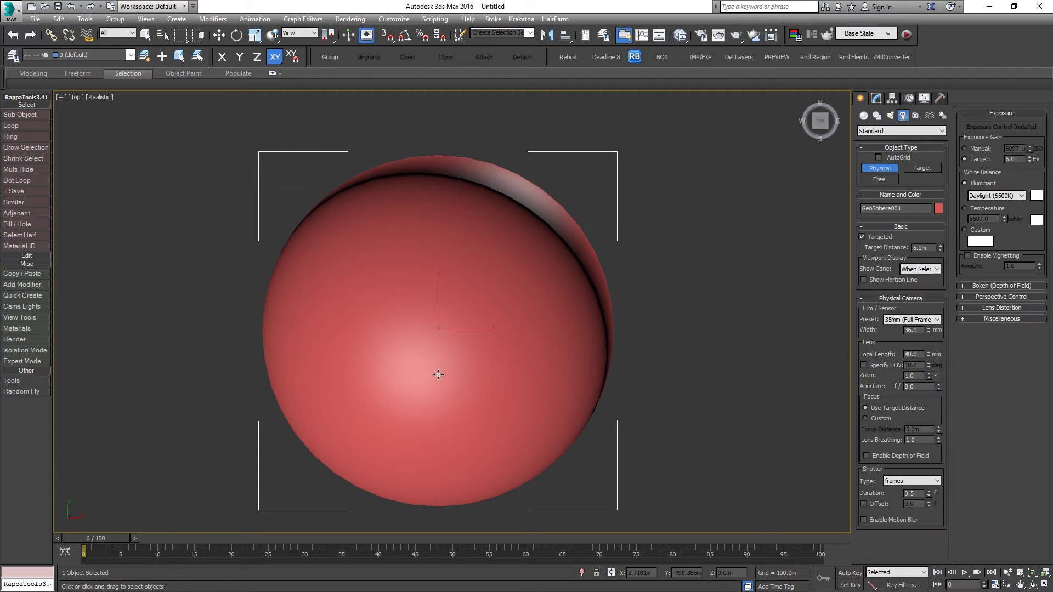
pyautogui.moveTo(438, 376); pyautogui.dragTo(440, 342)
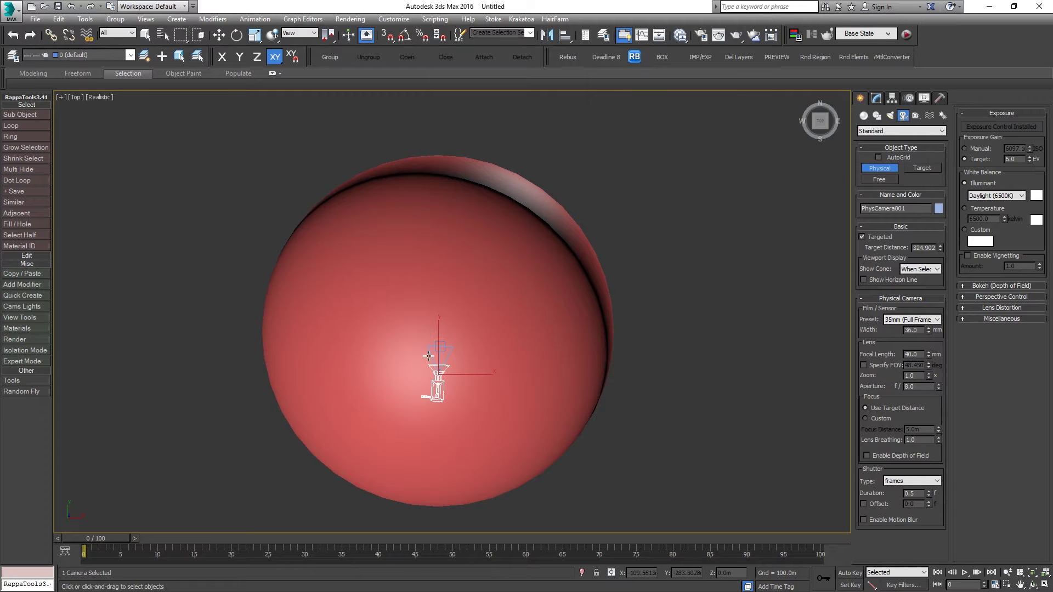
pyautogui.press('w')
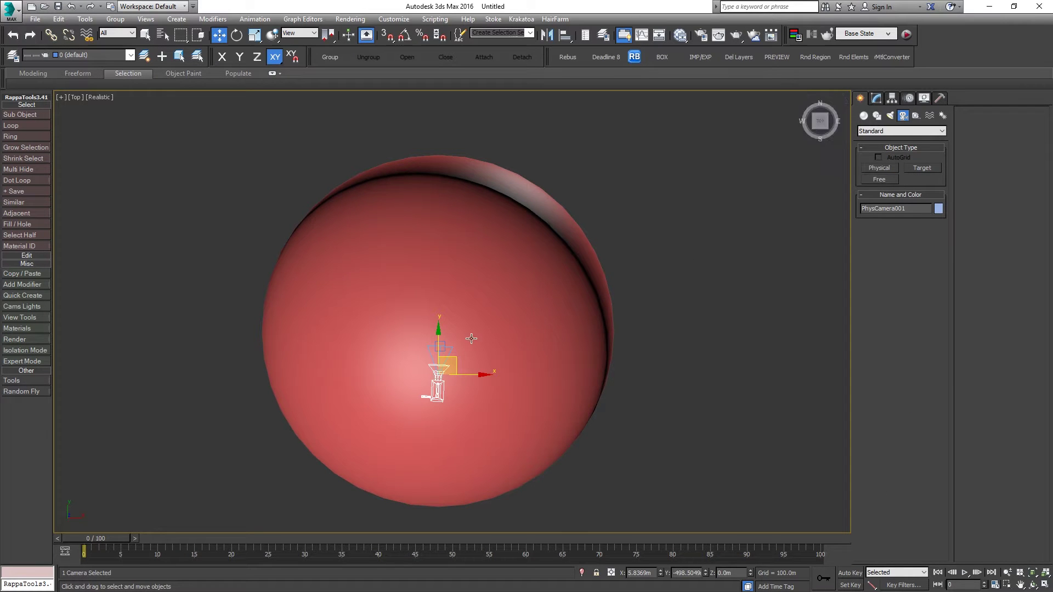
# Replace it with a new PhysCamera001 at the centre and restore the four-viewport layout
pyautogui.press('Delete')
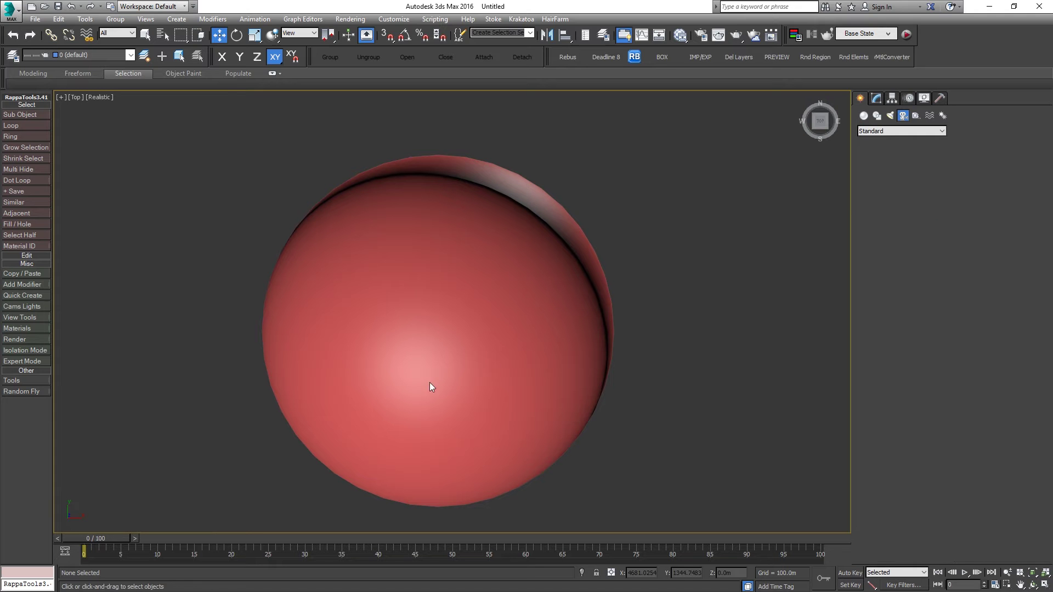
pyautogui.click(880, 168)
pyautogui.moveTo(443, 396); pyautogui.dragTo(443, 342)
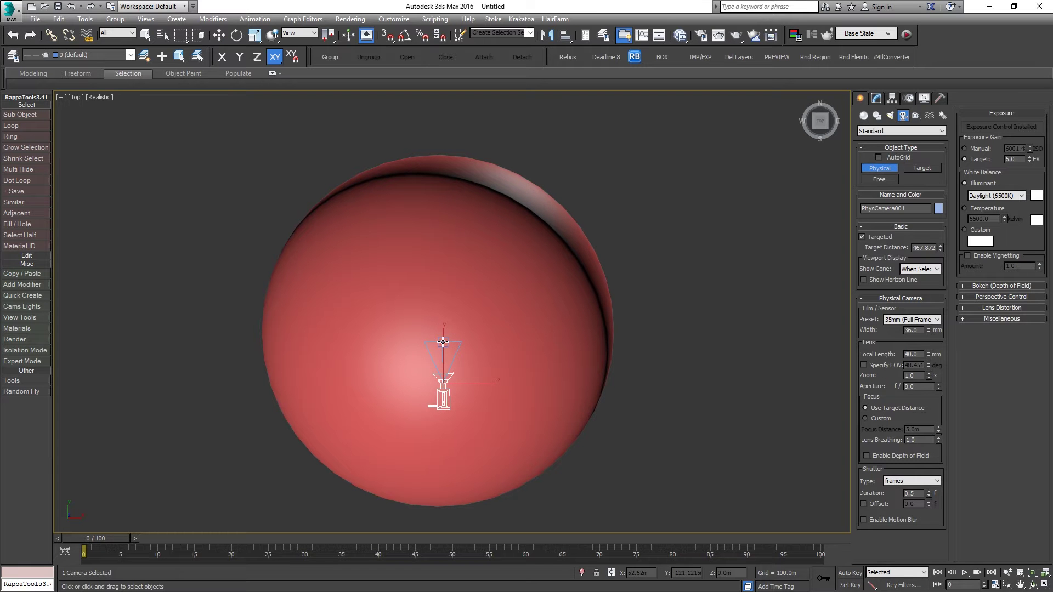
pyautogui.press('w')
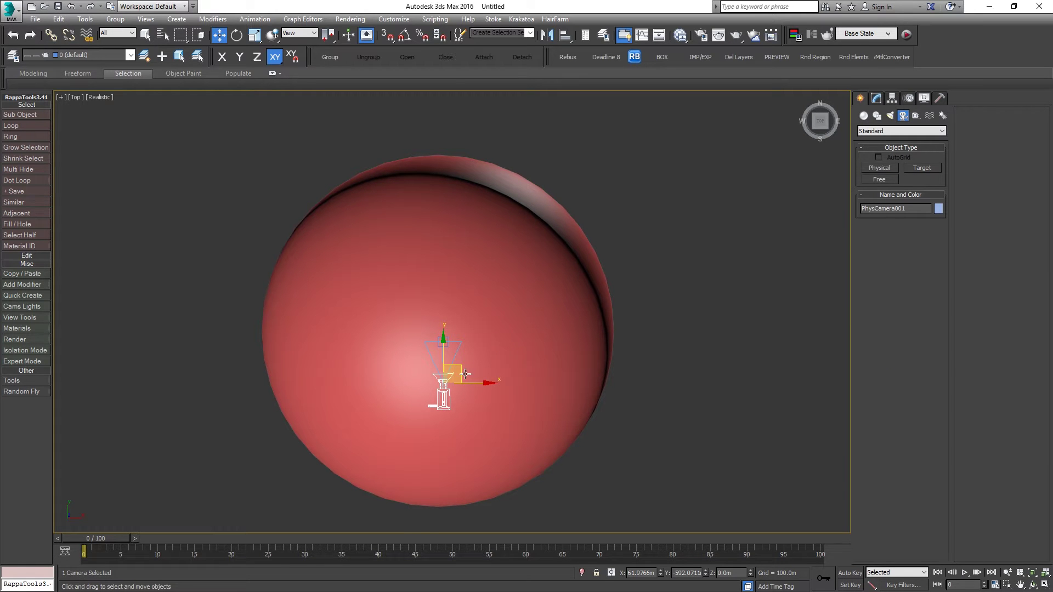
pyautogui.hotkey('alt', 'w')
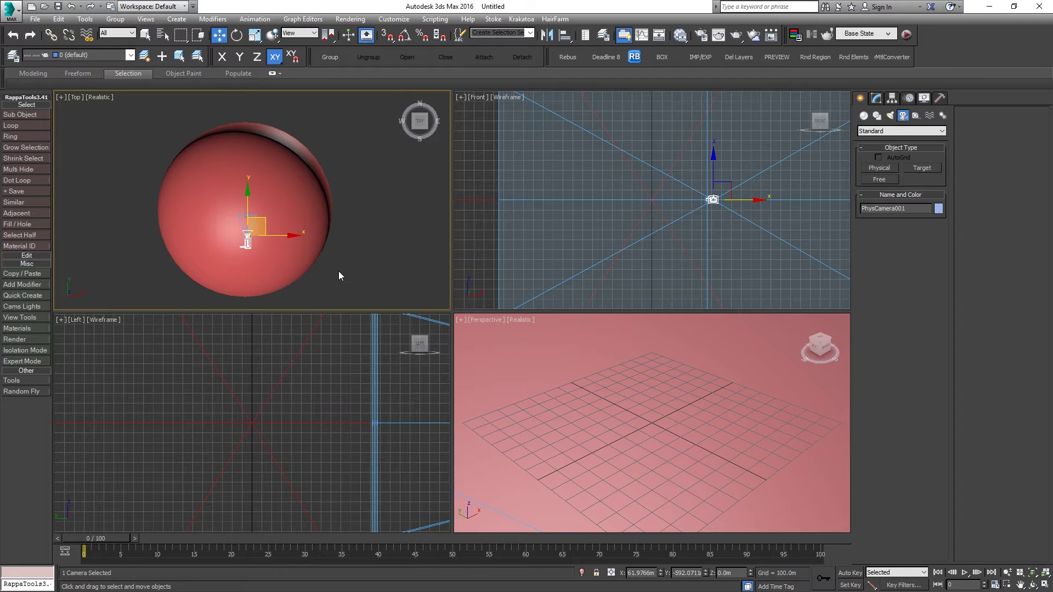
# Switch the viewport layout to two stacked views beside one large view
pyautogui.click(62, 99)
pyautogui.click(110, 222)
pyautogui.click(573, 214)
pyautogui.click(621, 428)
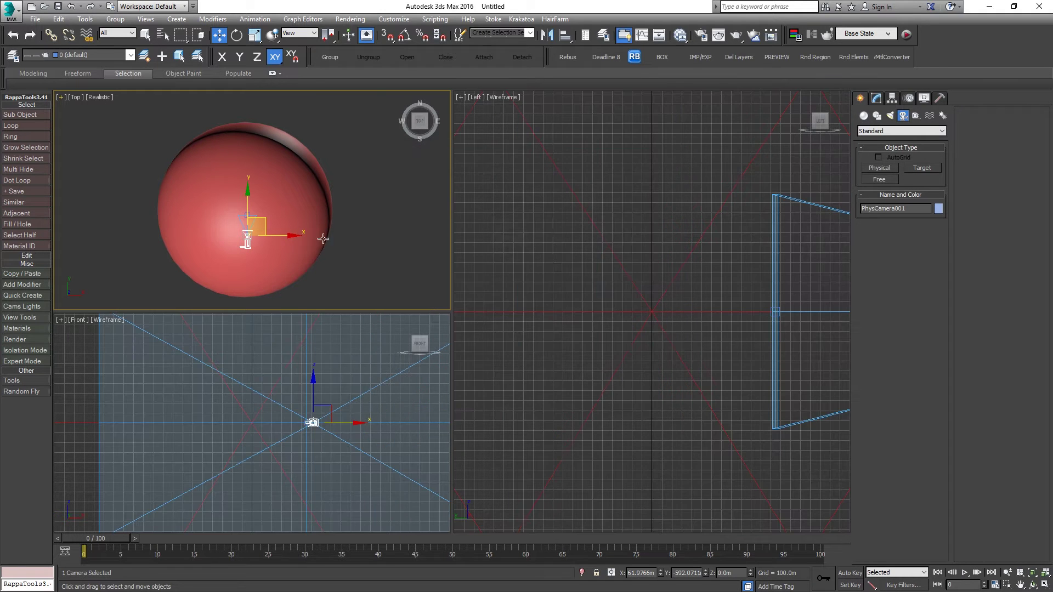
# Dock the Layer Explorer on the left and widen it to show full names
pyautogui.click(15, 57)
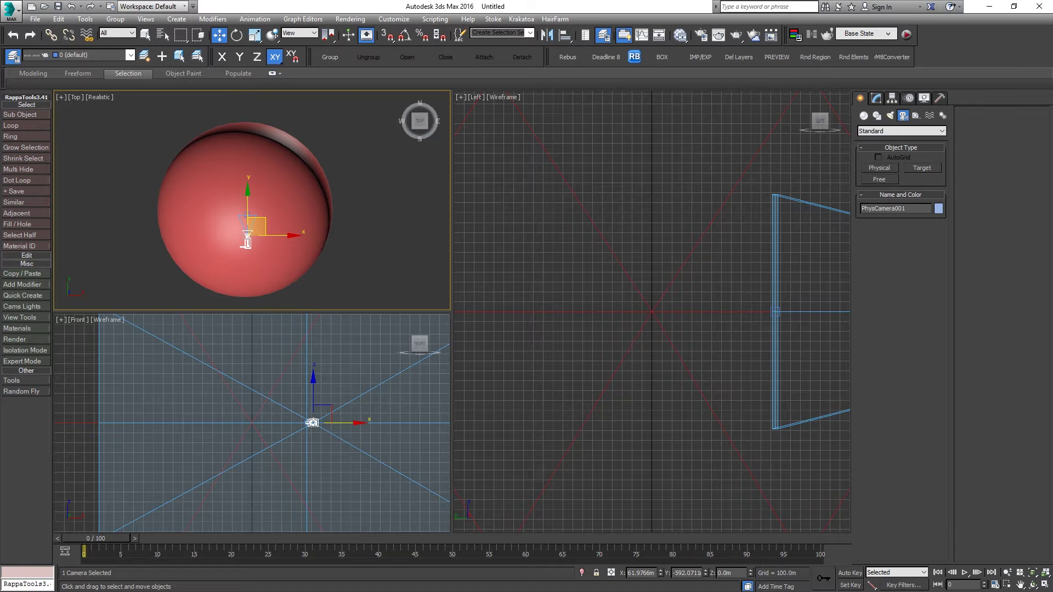
pyautogui.rightClick(160, 75)
pyautogui.moveTo(188, 83)
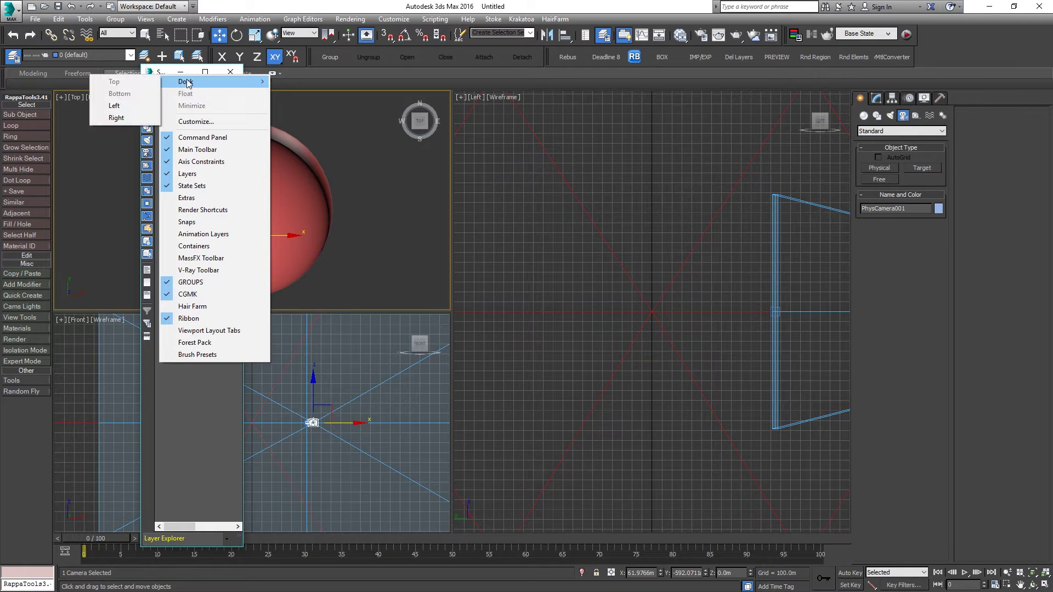
pyautogui.click(113, 105)
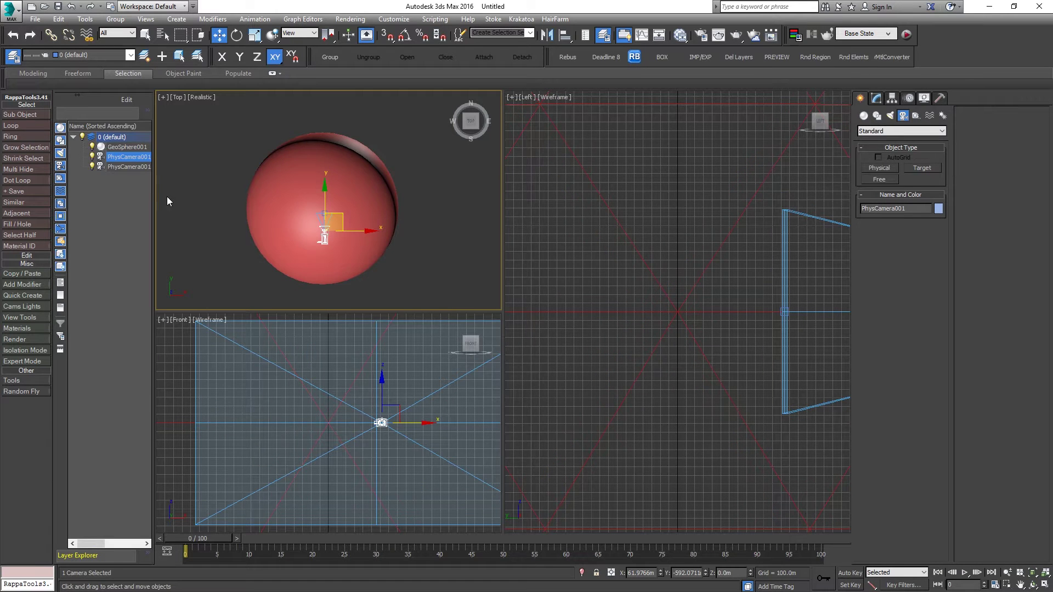
pyautogui.moveTo(154, 197); pyautogui.dragTo(174, 194)
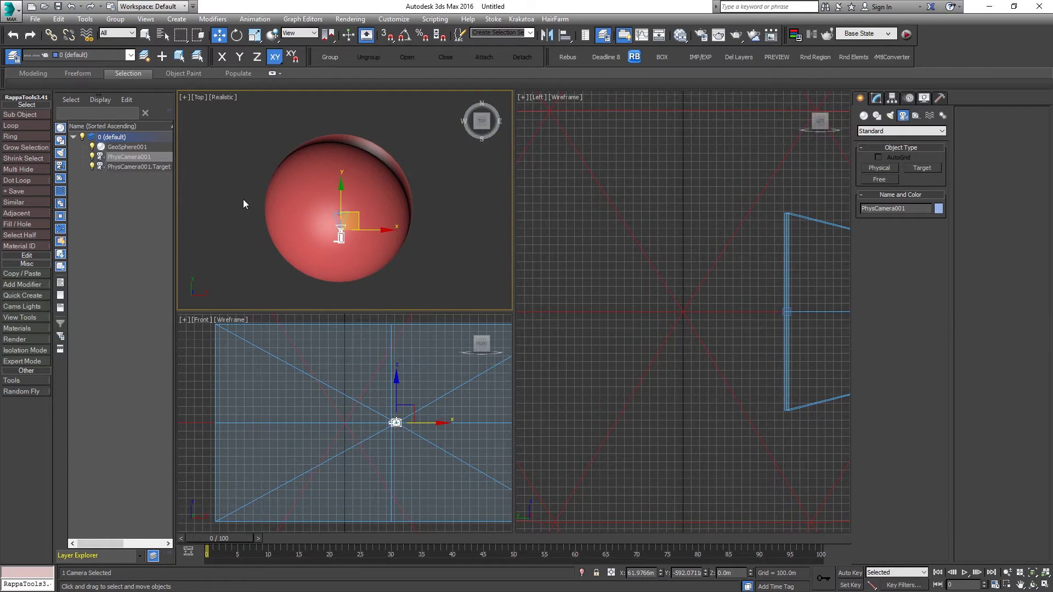
# Show the PhysCamera001 view in the top viewport with the safe frame on
pyautogui.press('c')
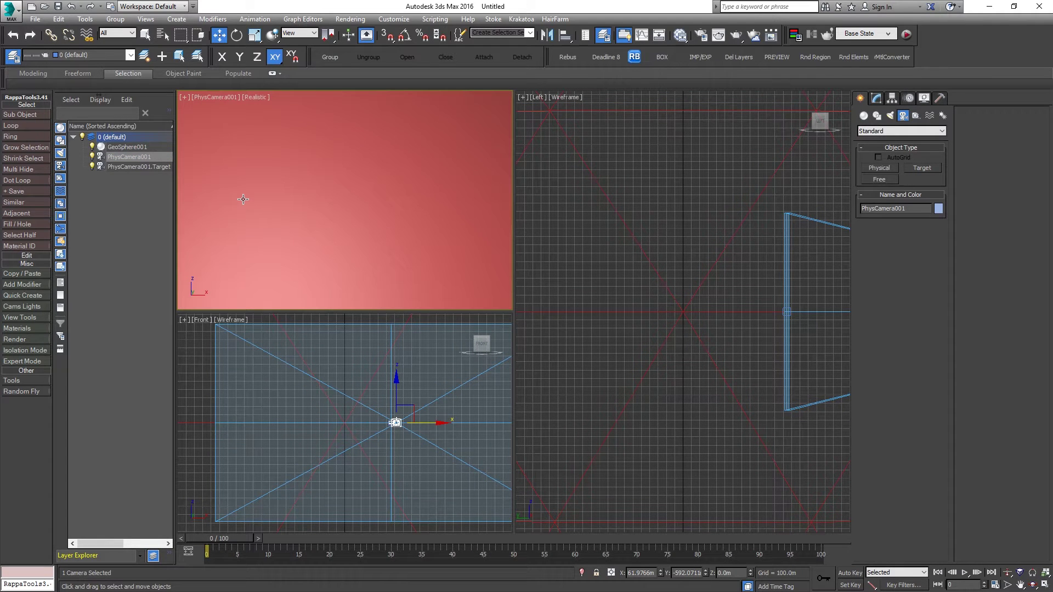
pyautogui.hotkey('shift', 'f')
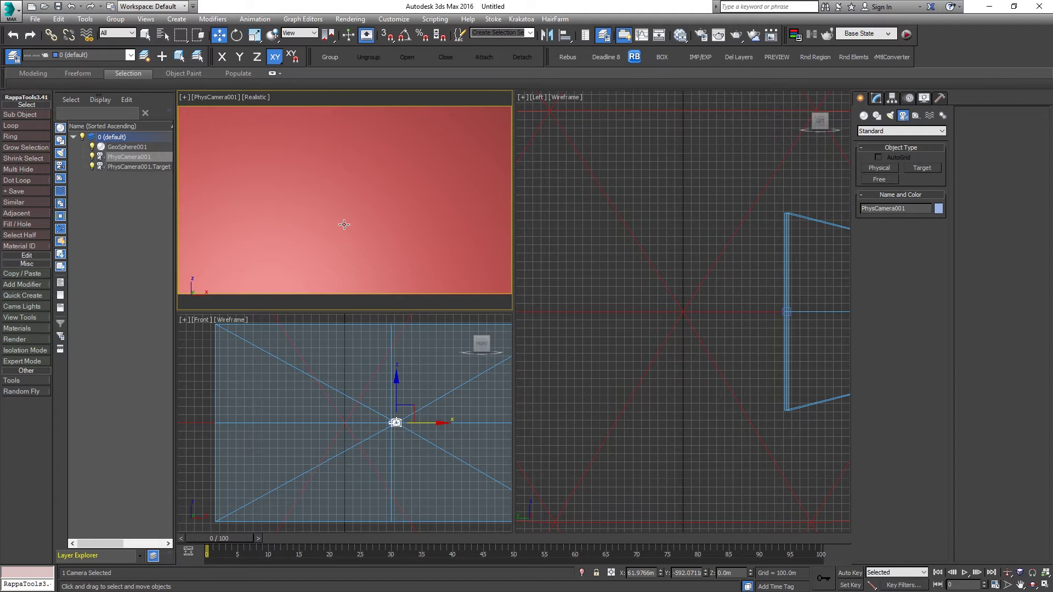
pyautogui.scroll(-5, 677, 246)
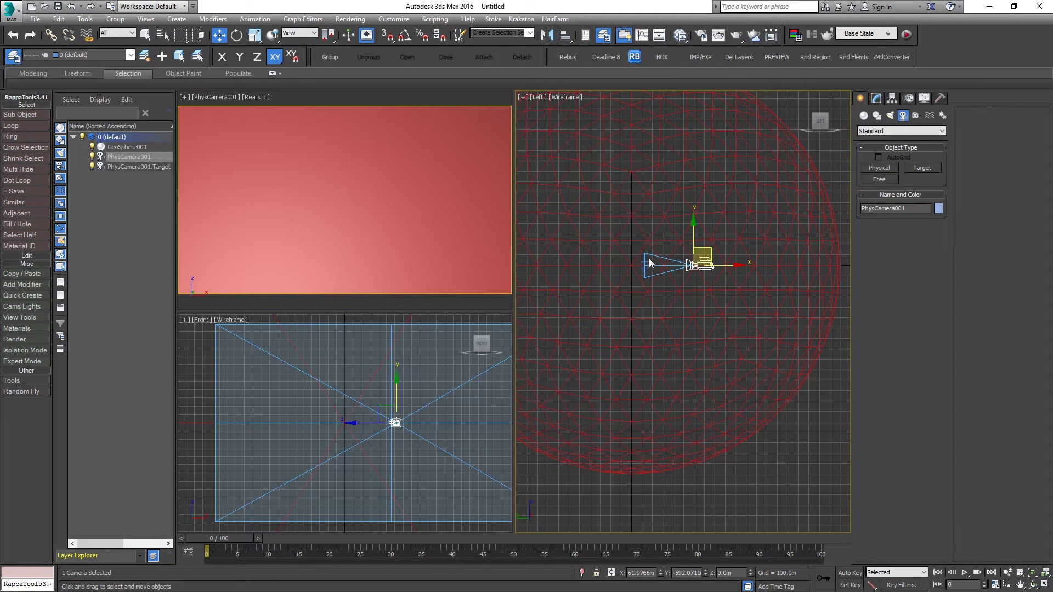
# Maximize the Left view and orbit it orthographically to frame the whole sphere
pyautogui.hotkey('alt', 'w')
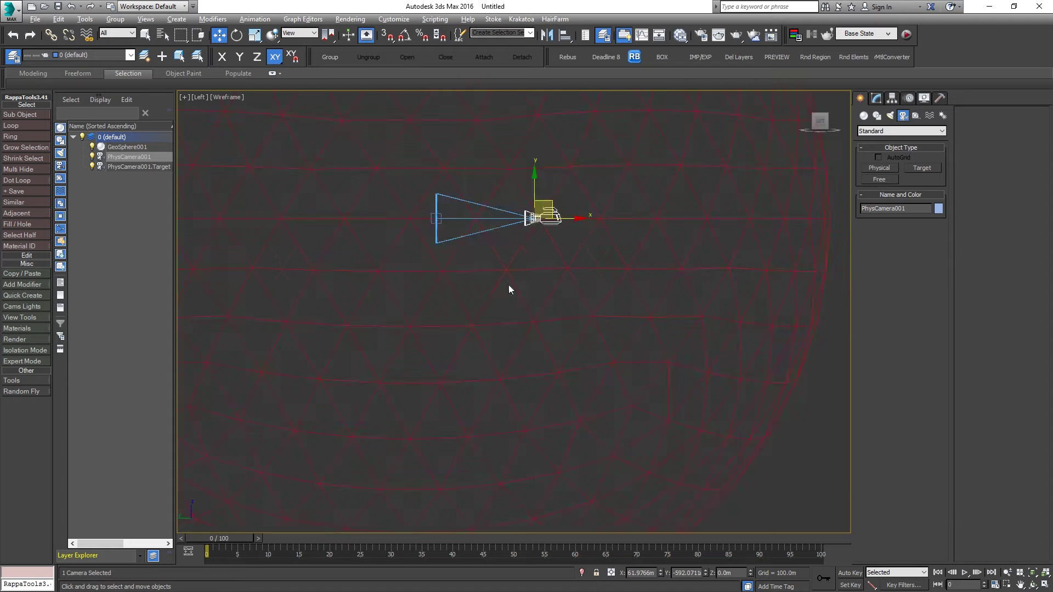
pyautogui.keyDown('alt'); pyautogui.moveTo(510, 289); pyautogui.dragTo(450, 341, button='middle'); pyautogui.keyUp('alt')
pyautogui.scroll(-4, 450, 341)
pyautogui.scroll(3, 442, 270)
pyautogui.scroll(-2, 395, 256)
# In the Slate Material Editor, create a VRayLightMtl node
pyautogui.press('m')
pyautogui.moveTo(599, 103); pyautogui.dragTo(488, 50)
pyautogui.rightClick(414, 146)
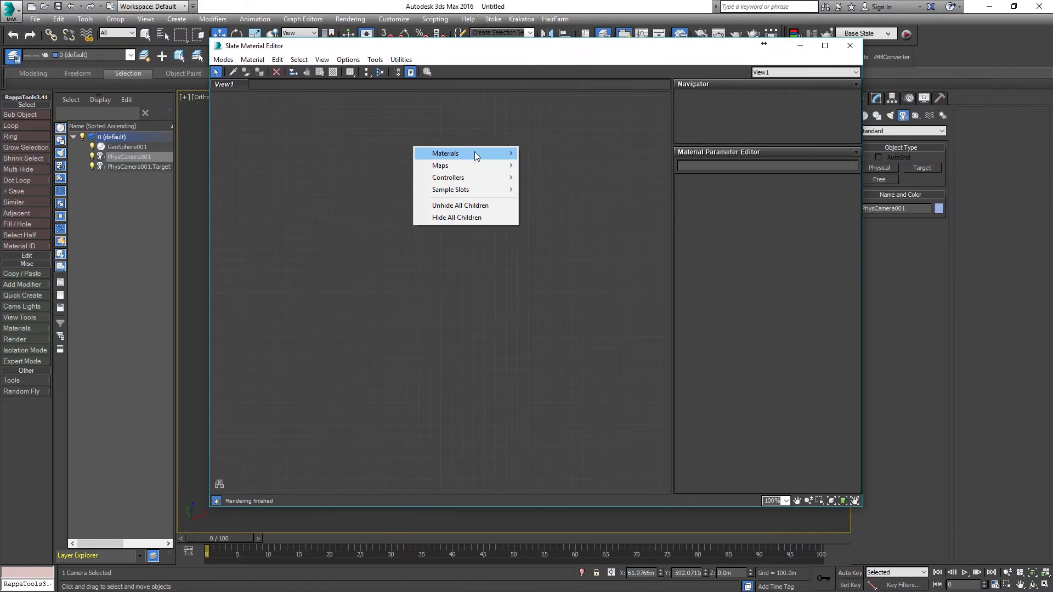
pyautogui.moveTo(475, 153)
pyautogui.moveTo(378, 165)
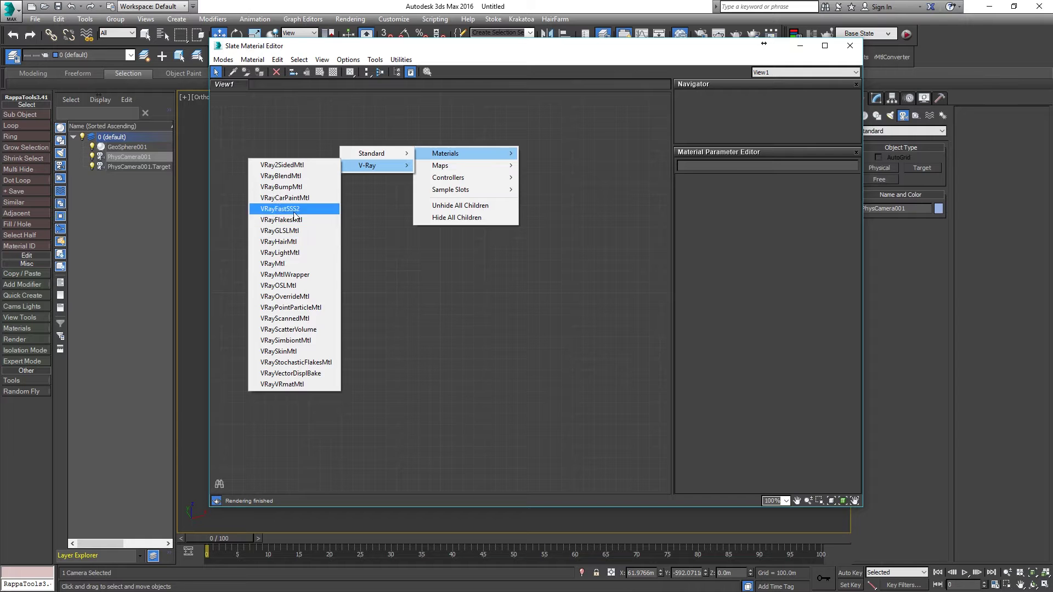
pyautogui.click(290, 253)
pyautogui.moveTo(414, 137); pyautogui.dragTo(555, 149)
# Add a Cellular map and wire it into the material's Light color
pyautogui.rightClick(311, 160)
pyautogui.moveTo(337, 178)
pyautogui.moveTo(274, 179)
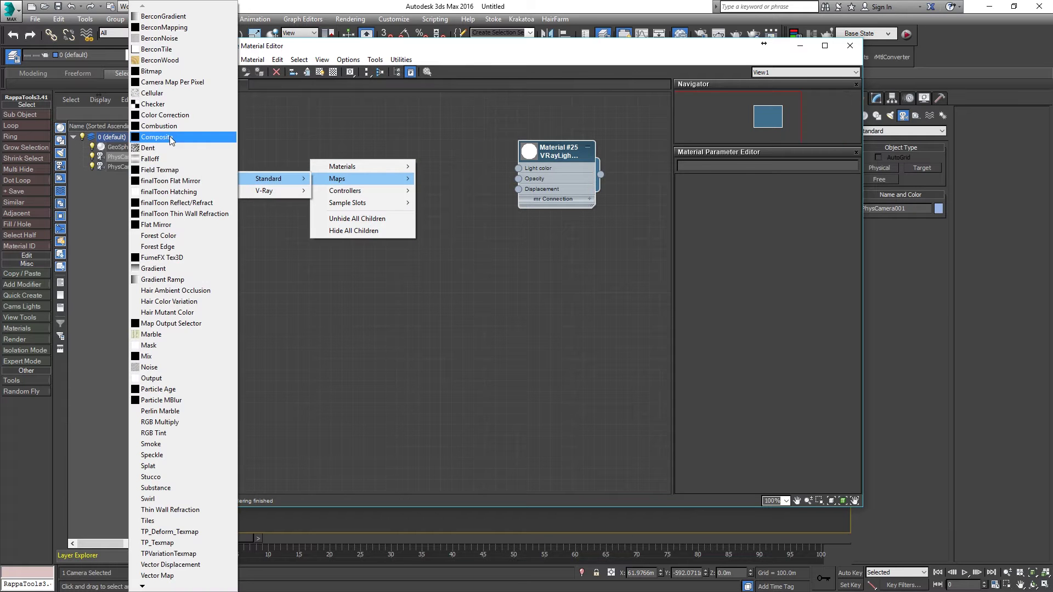
pyautogui.click(152, 94)
pyautogui.moveTo(348, 182); pyautogui.dragTo(518, 168)
pyautogui.moveTo(324, 164); pyautogui.dragTo(368, 154)
# Select GeoSphere001 with Material #25 applied and open its Object Properties
pyautogui.moveTo(570, 46); pyautogui.dragTo(548, 204)
pyautogui.click(541, 311)
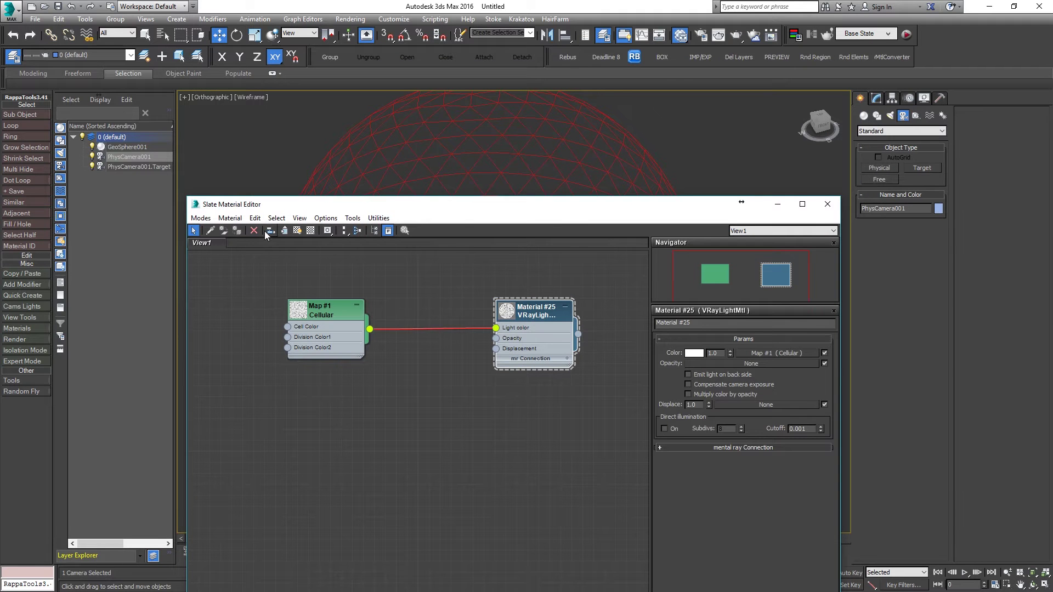
pyautogui.click(501, 150)
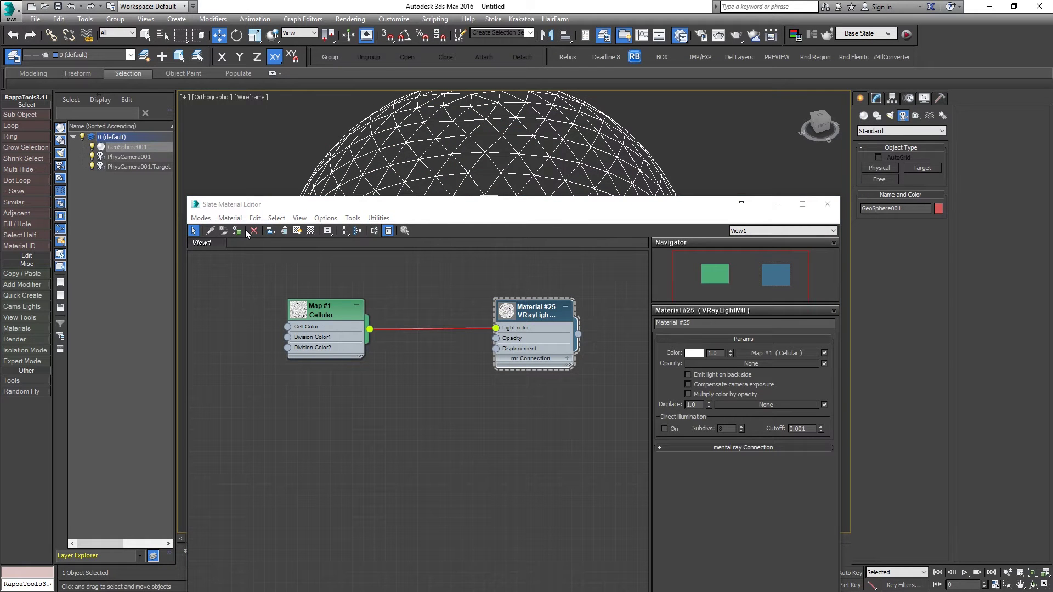
pyautogui.moveTo(573, 209); pyautogui.dragTo(551, 304)
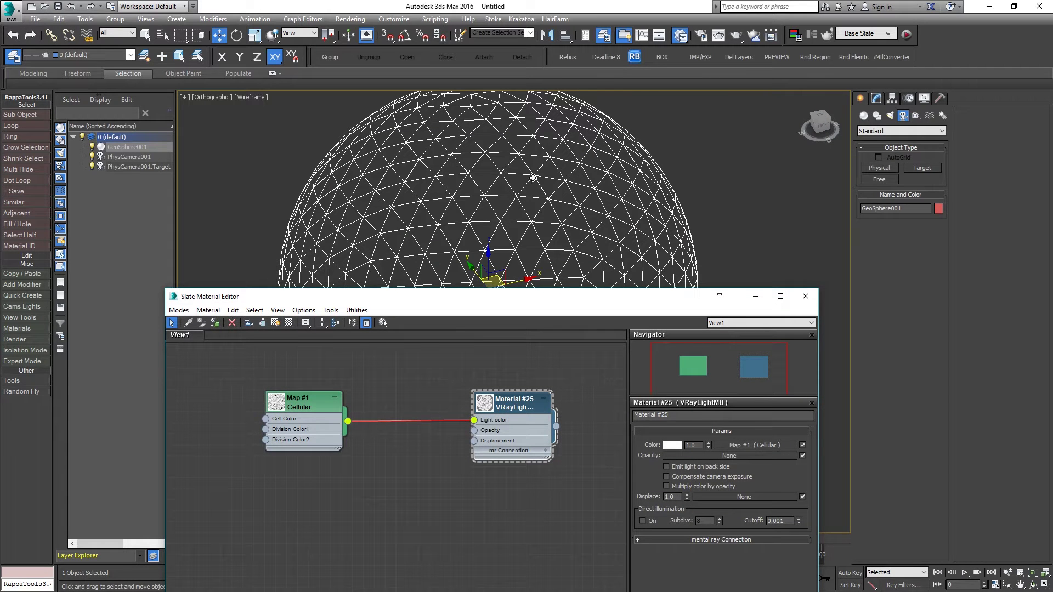
pyautogui.rightClick(538, 142)
pyautogui.click(569, 214)
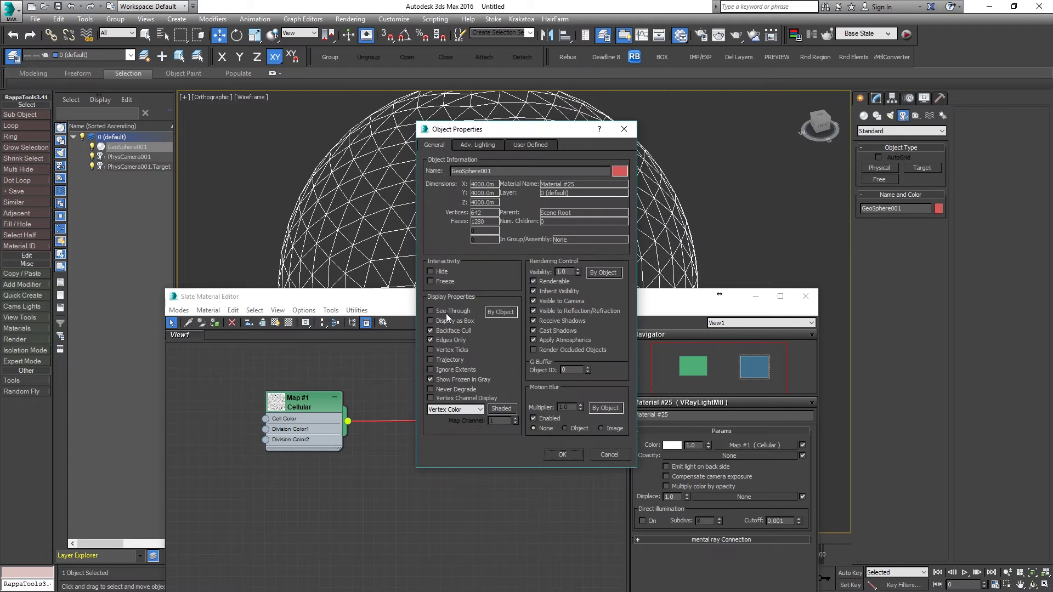
# Enable Display as Box for GeoSphere001 and confirm
pyautogui.click(430, 321)
pyautogui.click(563, 454)
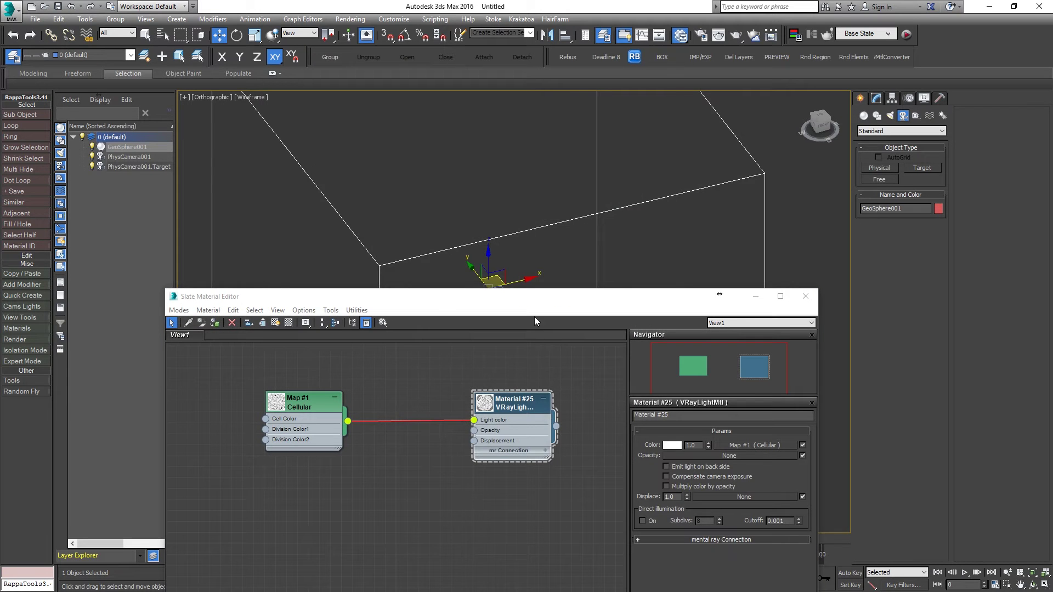
pyautogui.moveTo(543, 305); pyautogui.dragTo(609, 63)
# Set the Cellular map's Size to 0.1 and Spread to 0.005
pyautogui.moveTo(378, 158); pyautogui.dragTo(394, 189)
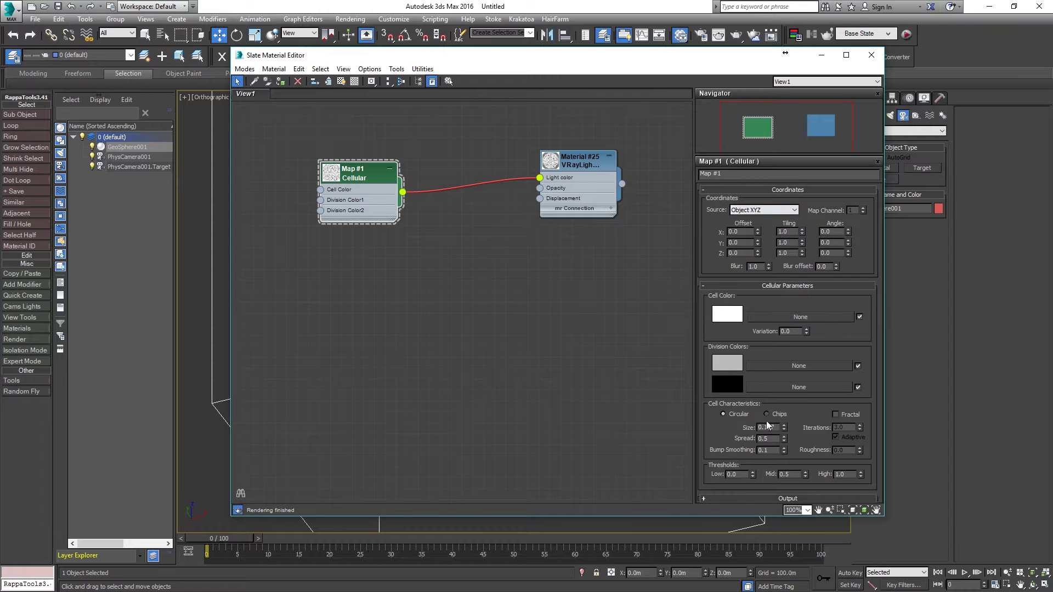
pyautogui.moveTo(777, 428); pyautogui.dragTo(729, 430)
pyautogui.write('0.1')
pyautogui.press('Return')
pyautogui.press('Tab')
pyautogui.write('0.003')
pyautogui.press('Return')
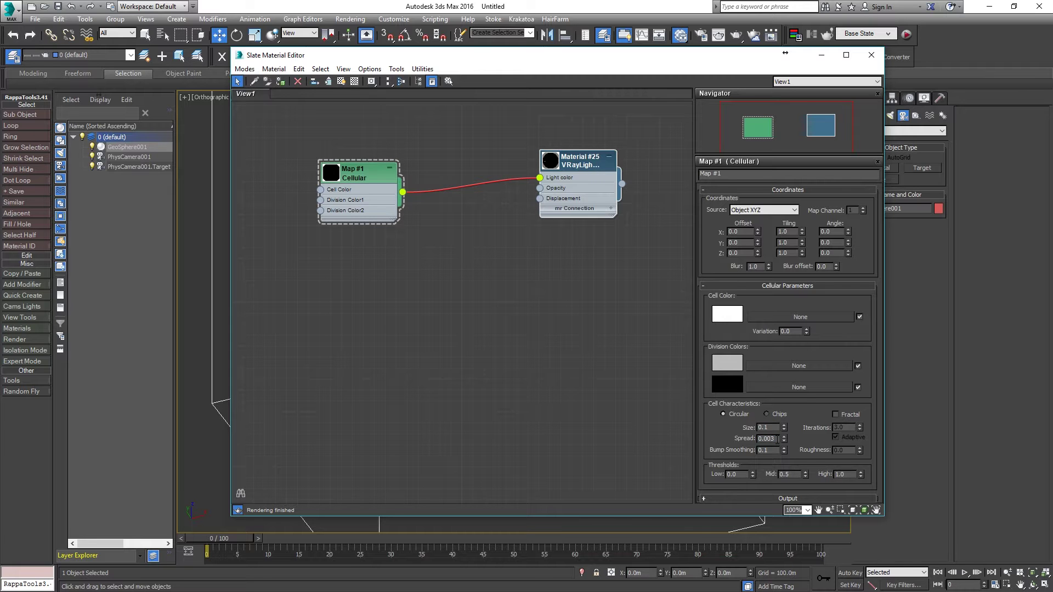
pyautogui.write('0.005')
pyautogui.moveTo(585, 161); pyautogui.dragTo(586, 182)
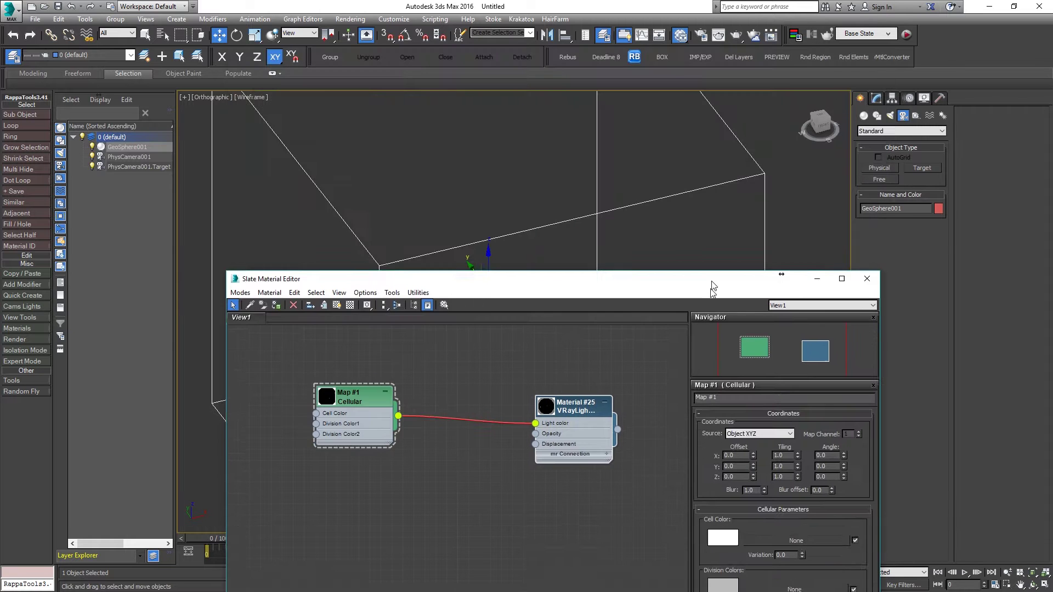
pyautogui.moveTo(720, 57); pyautogui.dragTo(713, 324)
# Restore the four-viewport layout and render the active camera view from Render Setup
pyautogui.click(556, 197)
pyautogui.hotkey('alt', 'w')
pyautogui.click(370, 185)
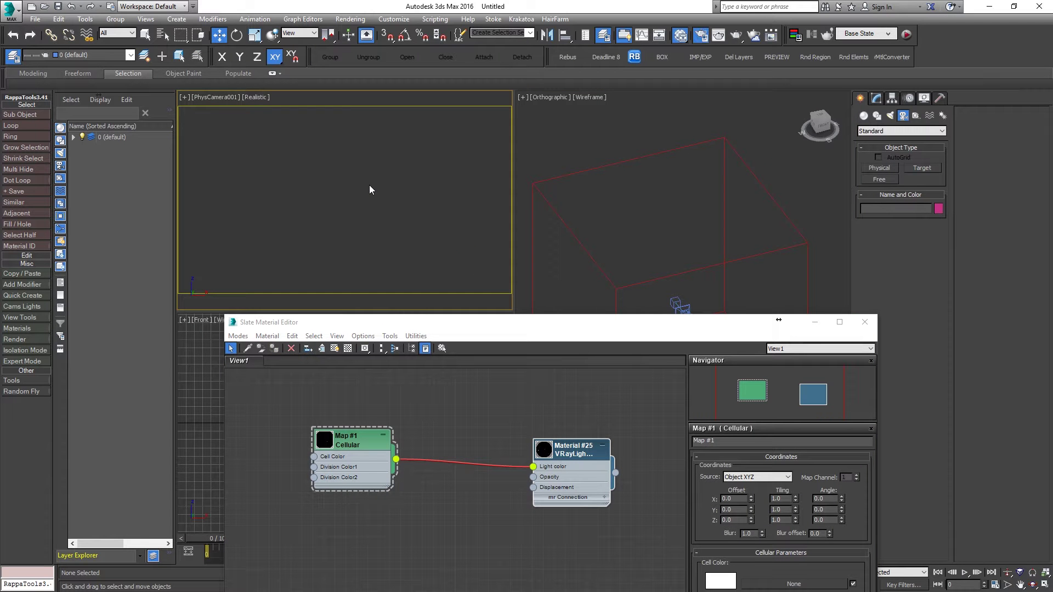
pyautogui.press('F10')
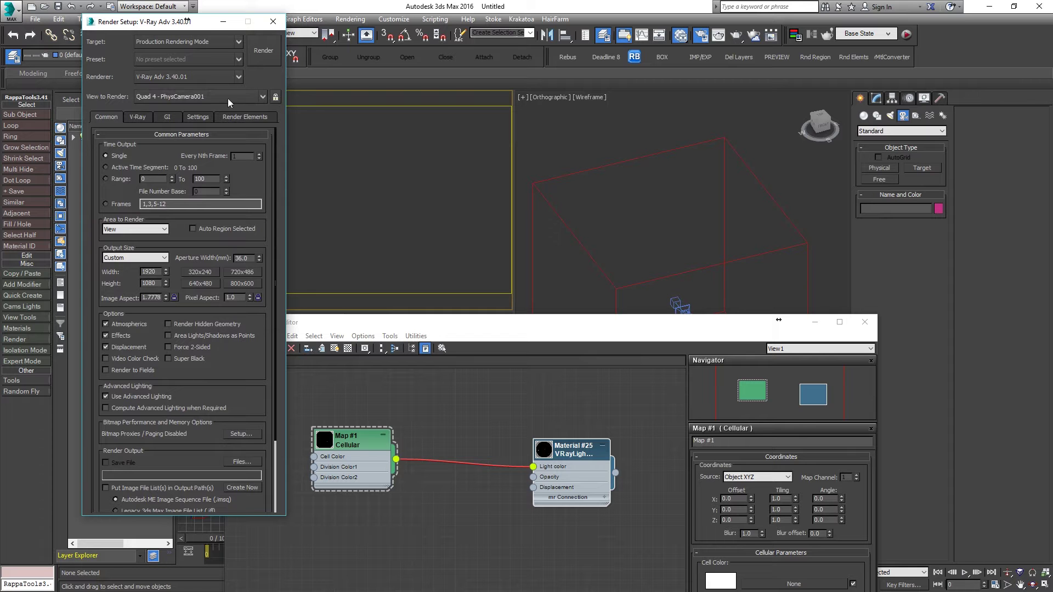
pyautogui.click(263, 51)
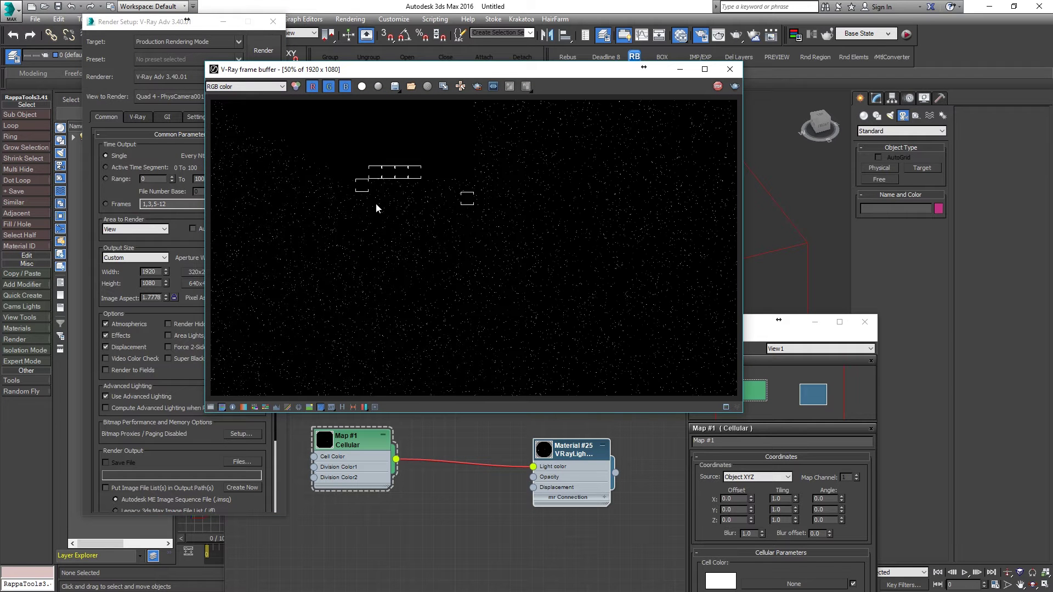
# Inspect the starfield render at 100% in the frame buffer, then close it
pyautogui.doubleClick(281, 235)
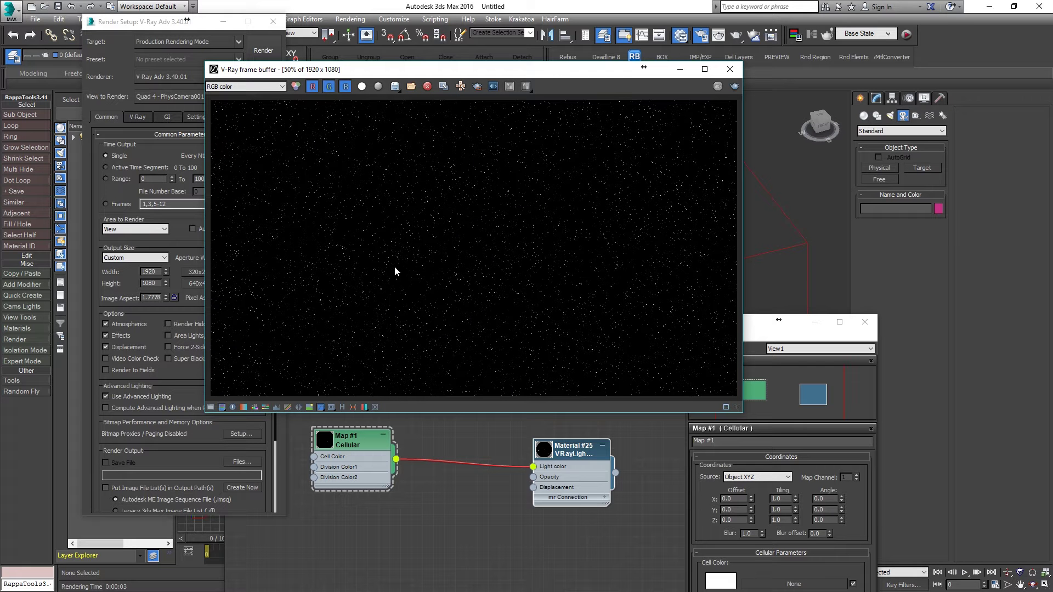
pyautogui.scroll(-1, 489, 69)
pyautogui.moveTo(489, 70); pyautogui.dragTo(441, 51)
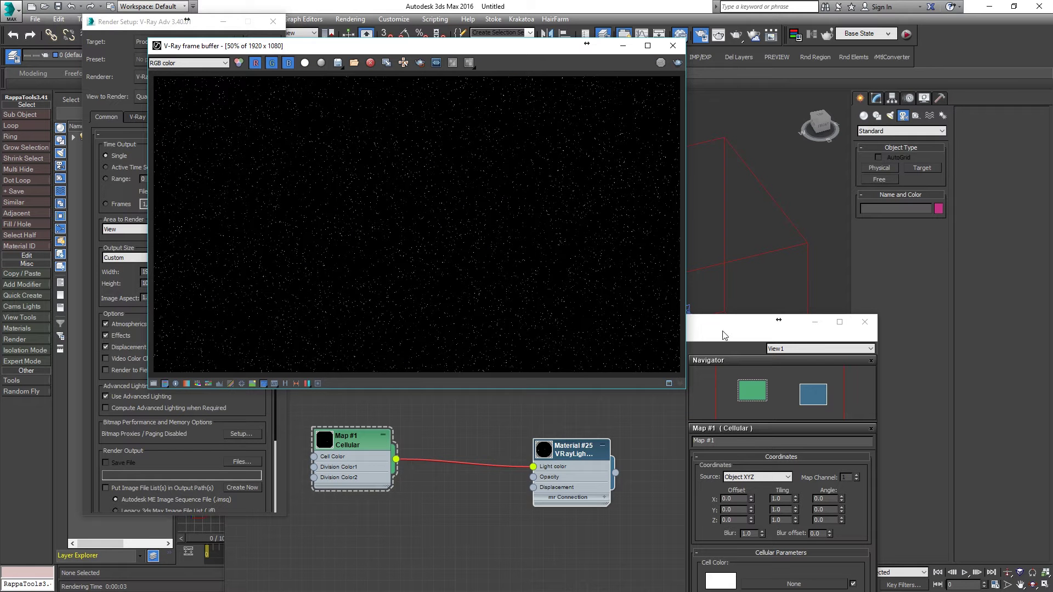
pyautogui.click(724, 336)
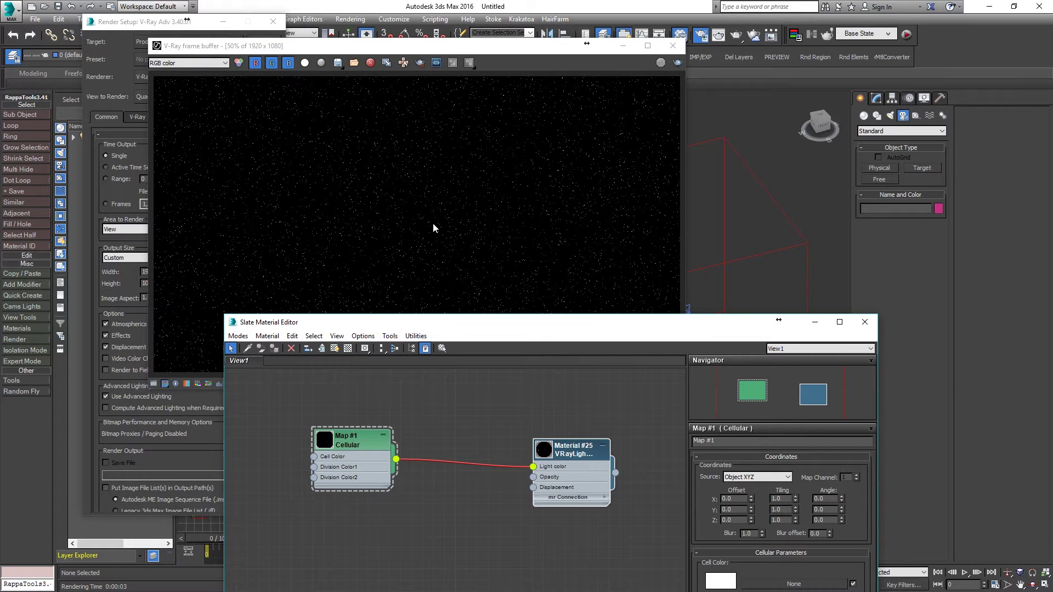
pyautogui.click(401, 196)
pyautogui.scroll(-1, 400, 196)
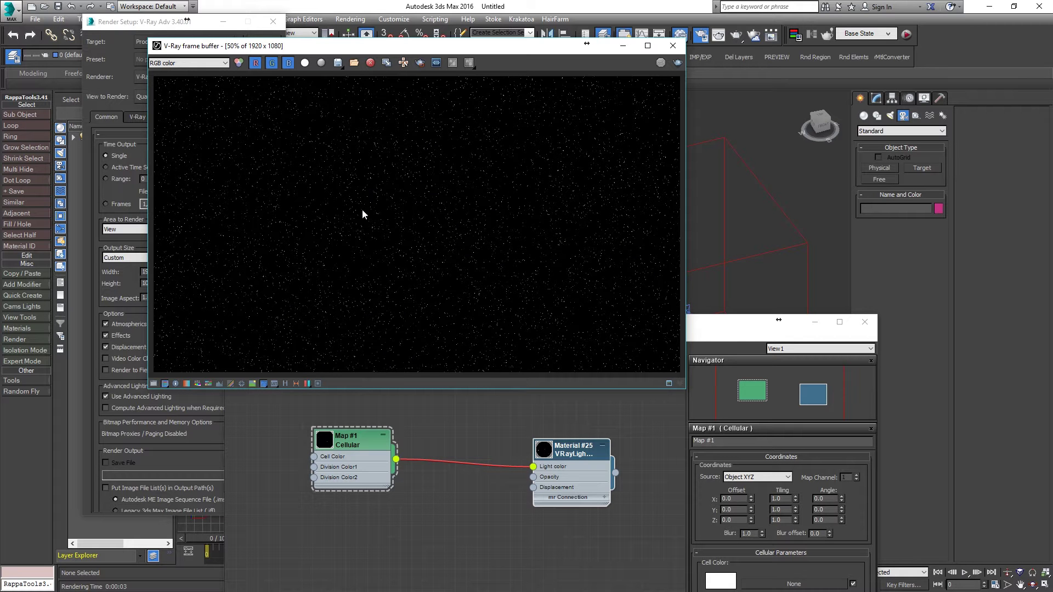
pyautogui.moveTo(441, 50); pyautogui.dragTo(409, 40)
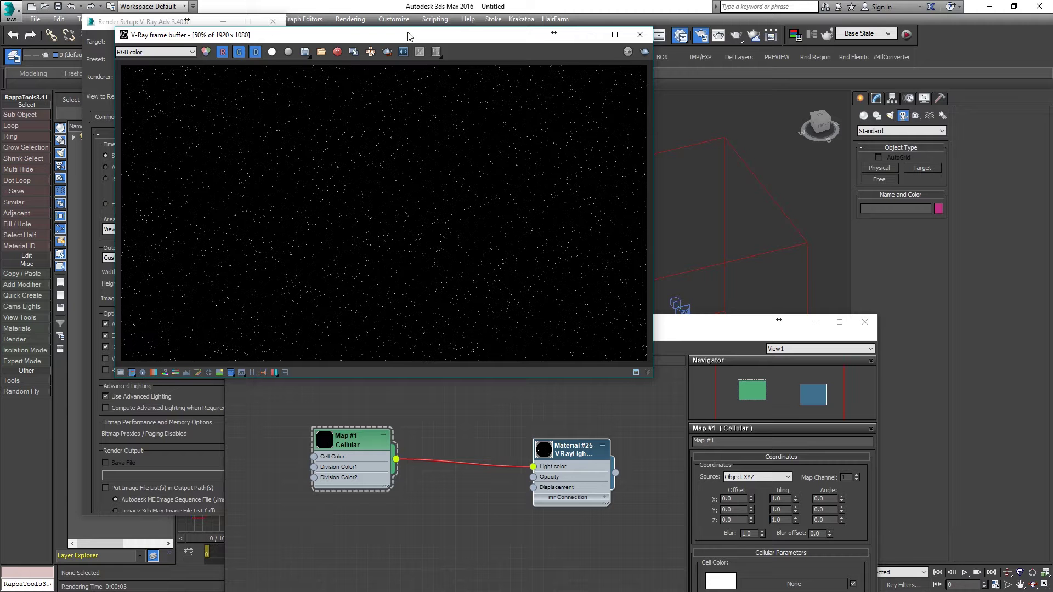
pyautogui.moveTo(409, 36); pyautogui.dragTo(414, 40)
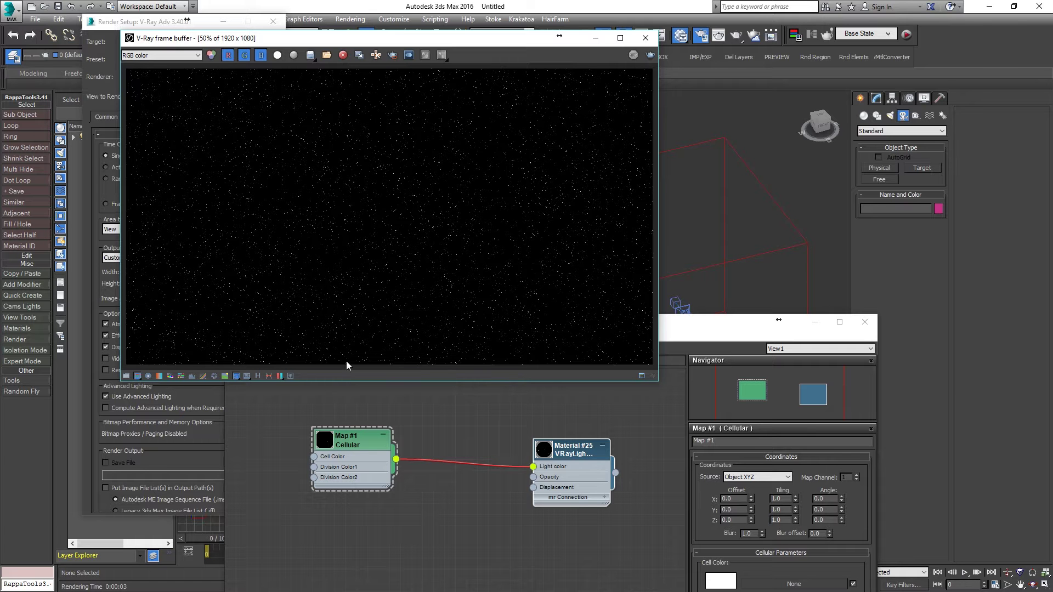
pyautogui.click(650, 43)
# Rename the Cellular map to 'Stars Low Dens small'
pyautogui.moveTo(355, 322); pyautogui.dragTo(410, 86)
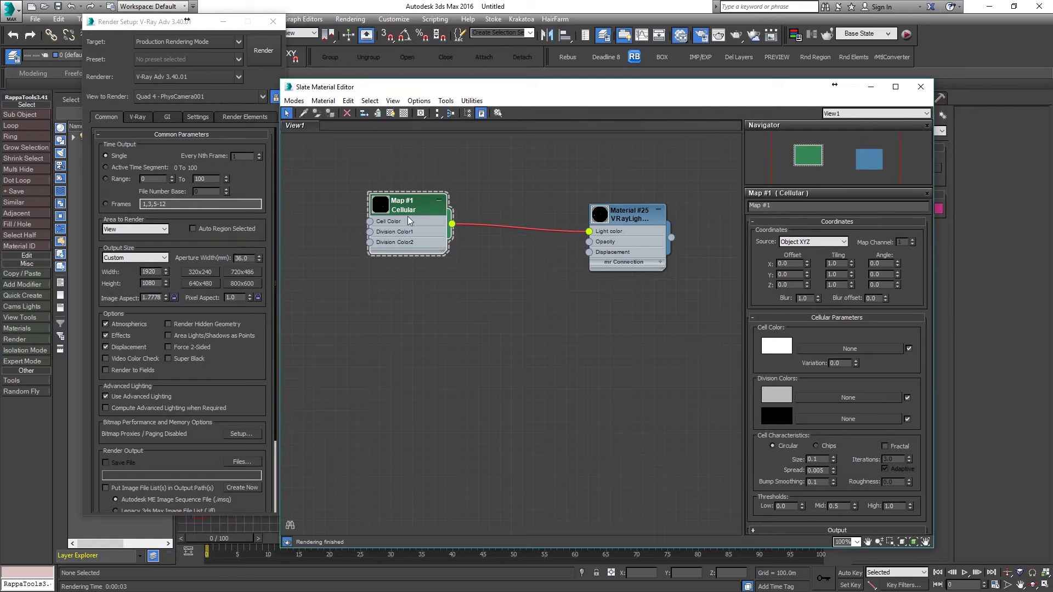
pyautogui.moveTo(401, 212); pyautogui.dragTo(388, 193)
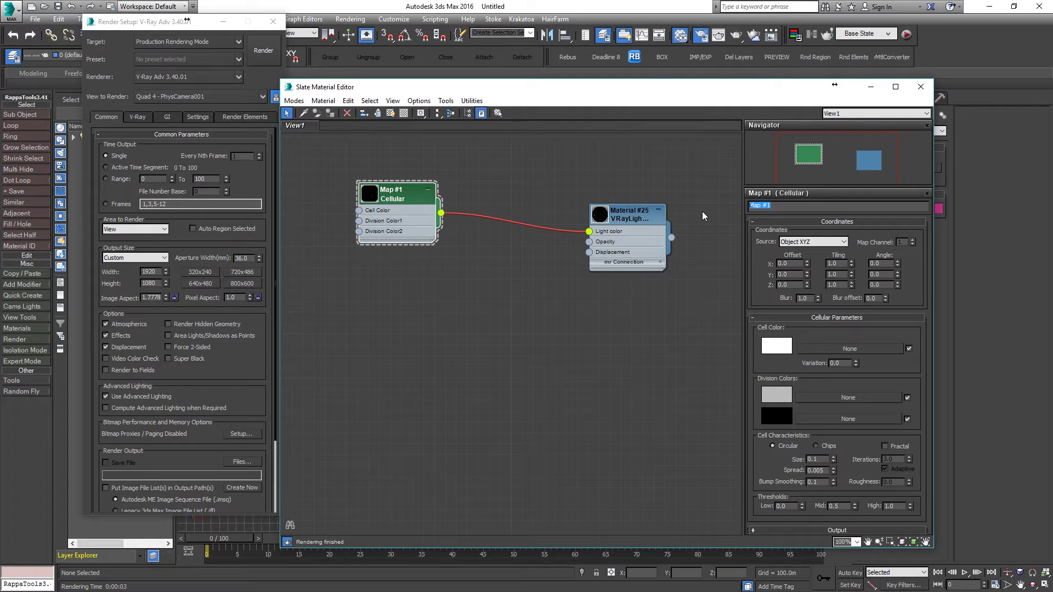
pyautogui.write('Stars Low Dens small')
pyautogui.press('Return')
# Copy the Stars Low Dens small node and set its Spread to 0.003
pyautogui.moveTo(419, 198); pyautogui.dragTo(393, 318)
pyautogui.doubleClick(358, 181)
pyautogui.doubleClick(387, 183)
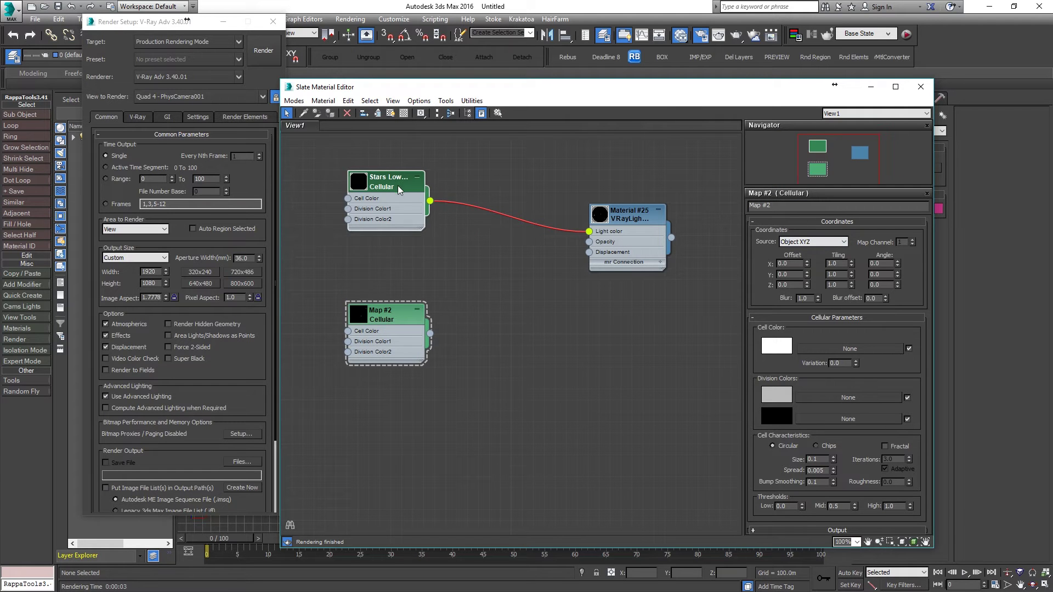
pyautogui.click(397, 185)
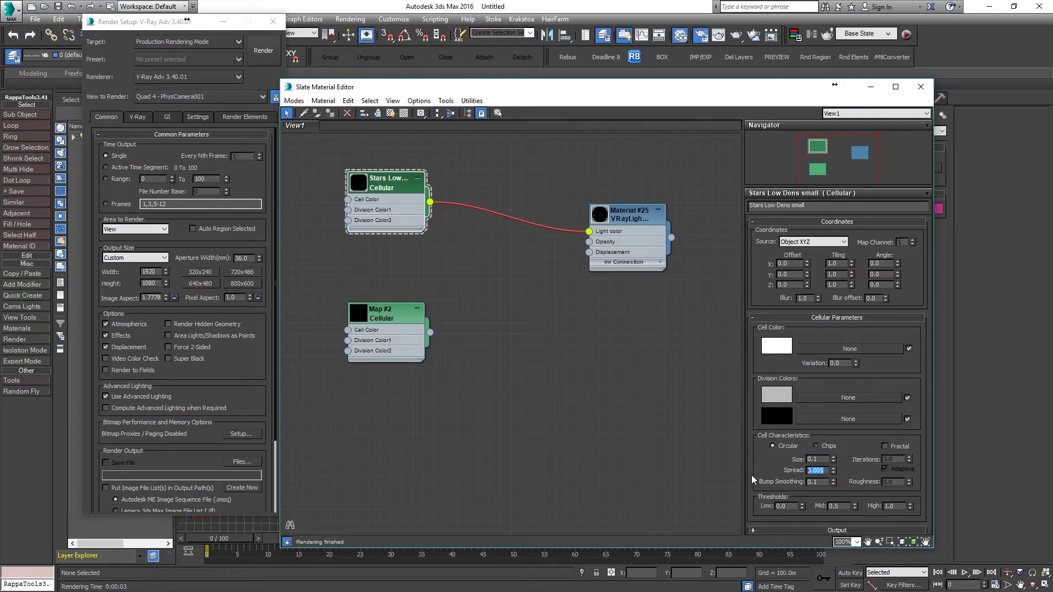
pyautogui.write('0.003')
pyautogui.press('Return')
# Rename the copied Cellular map to 'Stars High Dens small'
pyautogui.moveTo(410, 322); pyautogui.dragTo(411, 355)
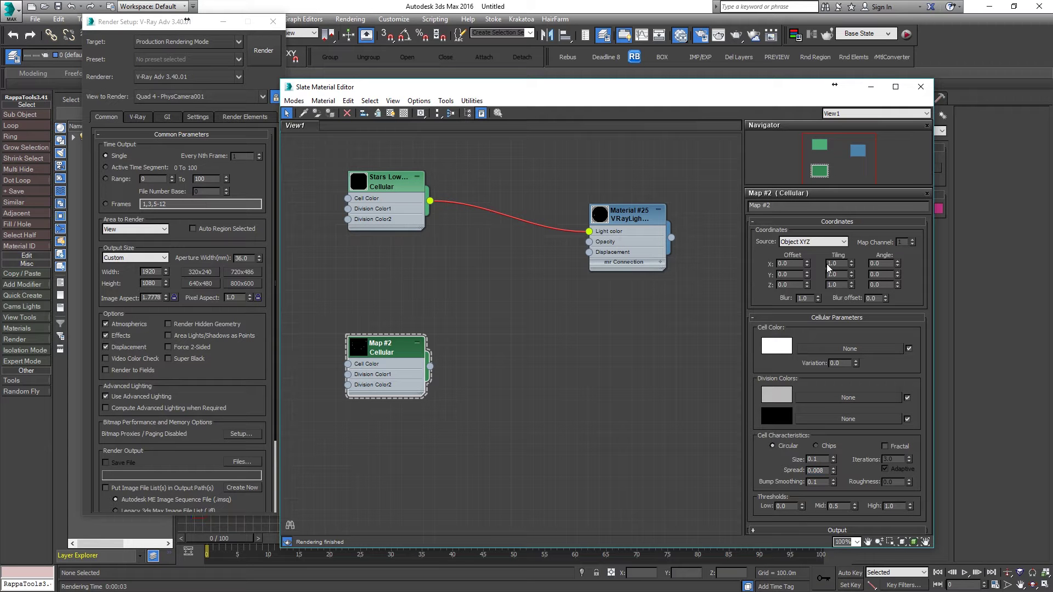
pyautogui.tripleClick(783, 209)
pyautogui.write('Stars High Dens small')
pyautogui.press('Return')
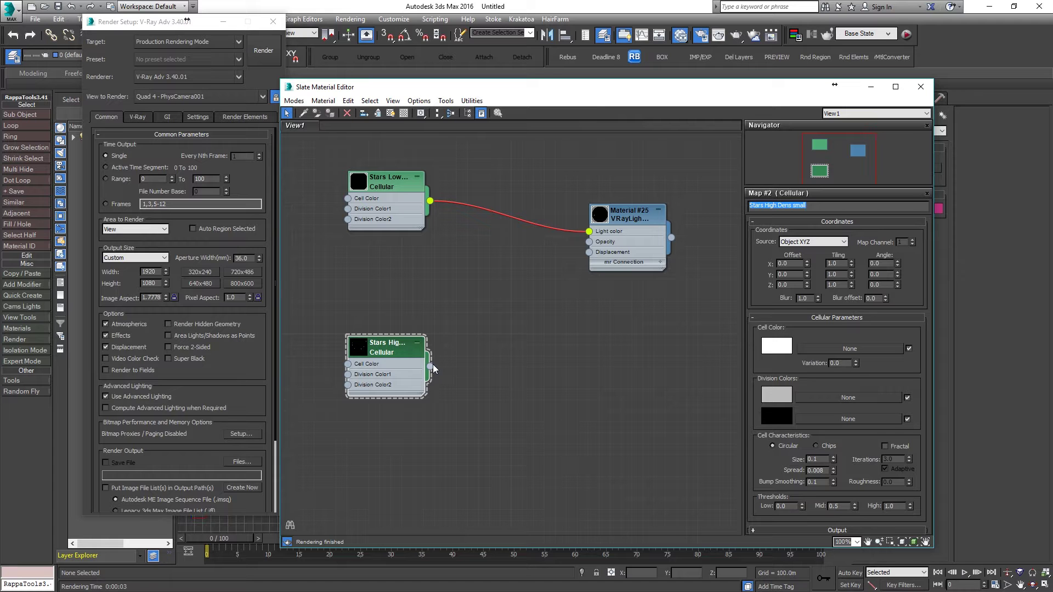
# Test-render Stars High Dens small wired into Material #25's Light color
pyautogui.moveTo(430, 366); pyautogui.dragTo(590, 232)
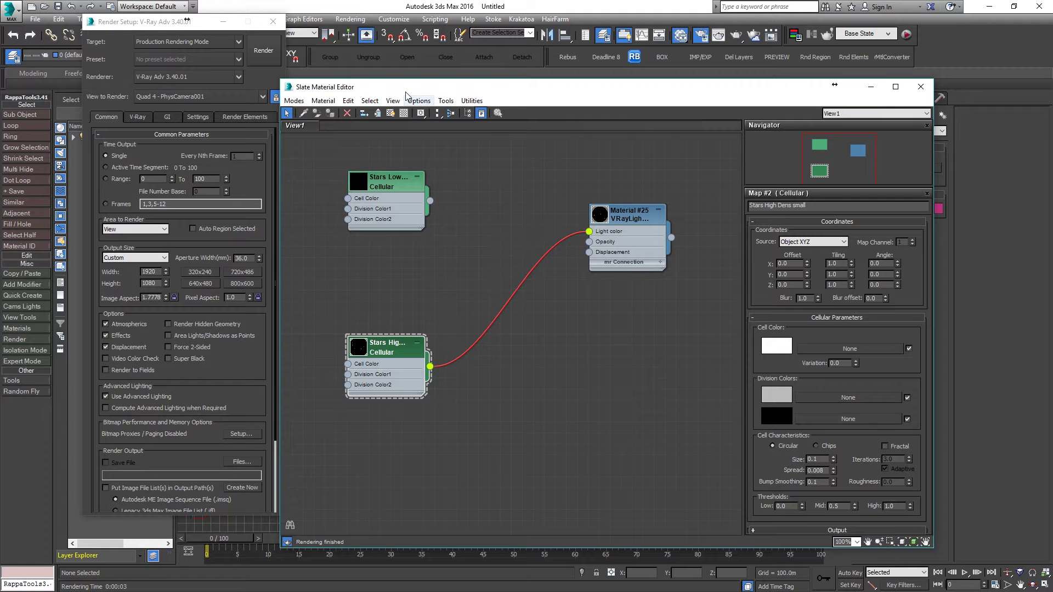
pyautogui.click(259, 54)
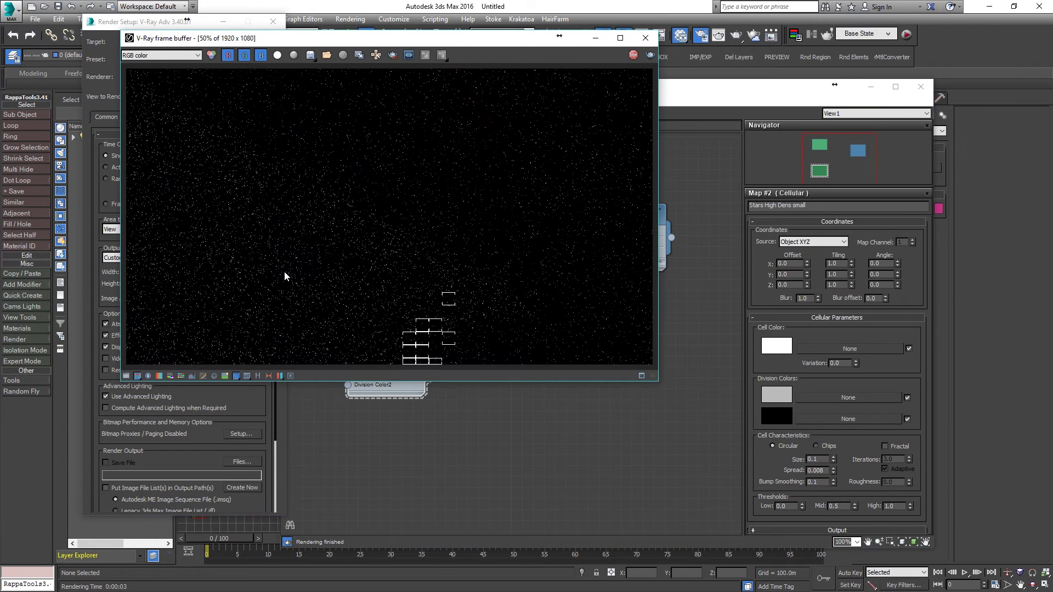
pyautogui.click(645, 38)
# Reconnect Stars Low Dens small to Light color, re-render, and inspect the starfield at 100%
pyautogui.moveTo(395, 351); pyautogui.dragTo(397, 362)
pyautogui.moveTo(427, 200); pyautogui.dragTo(589, 231)
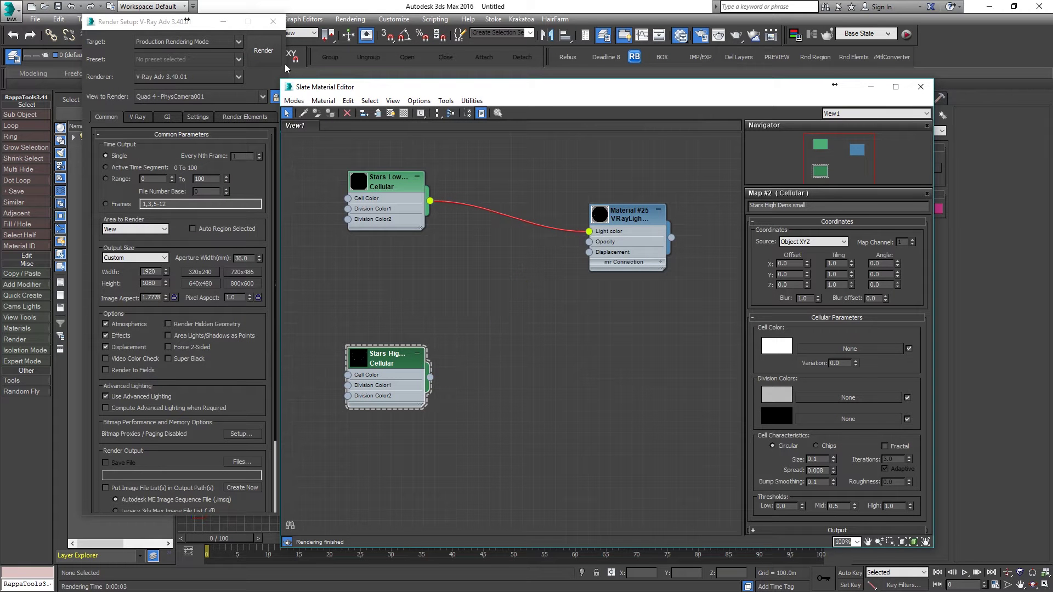
pyautogui.click(264, 50)
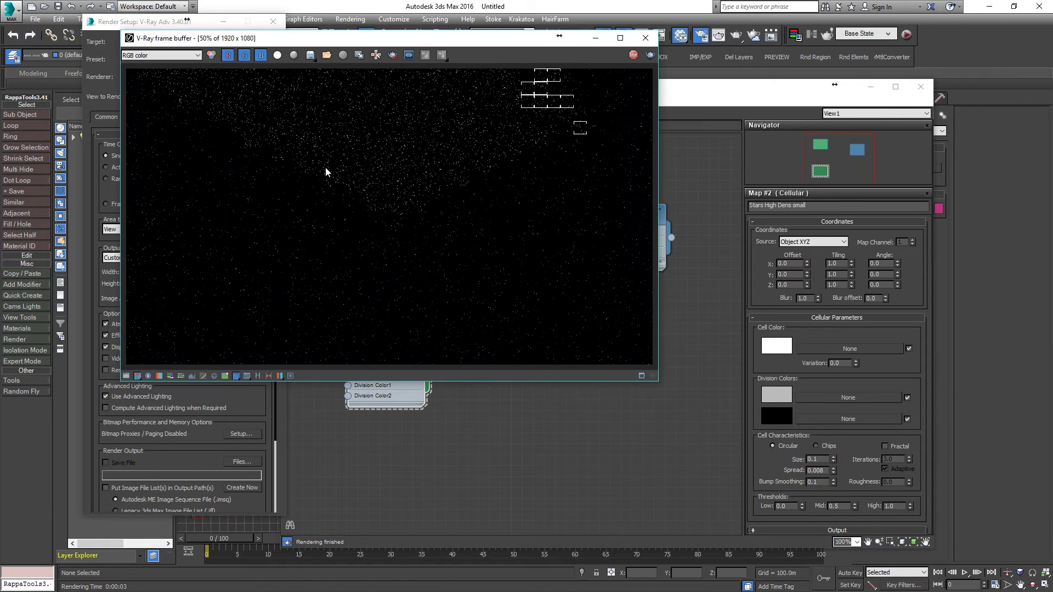
pyautogui.doubleClick(360, 221)
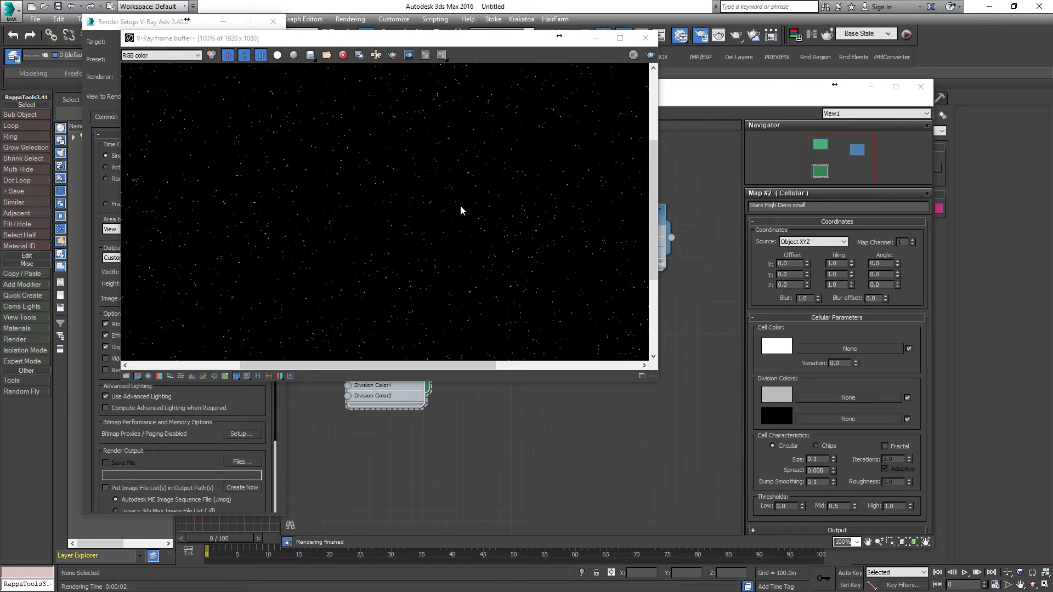
pyautogui.scroll(1, 473, 176)
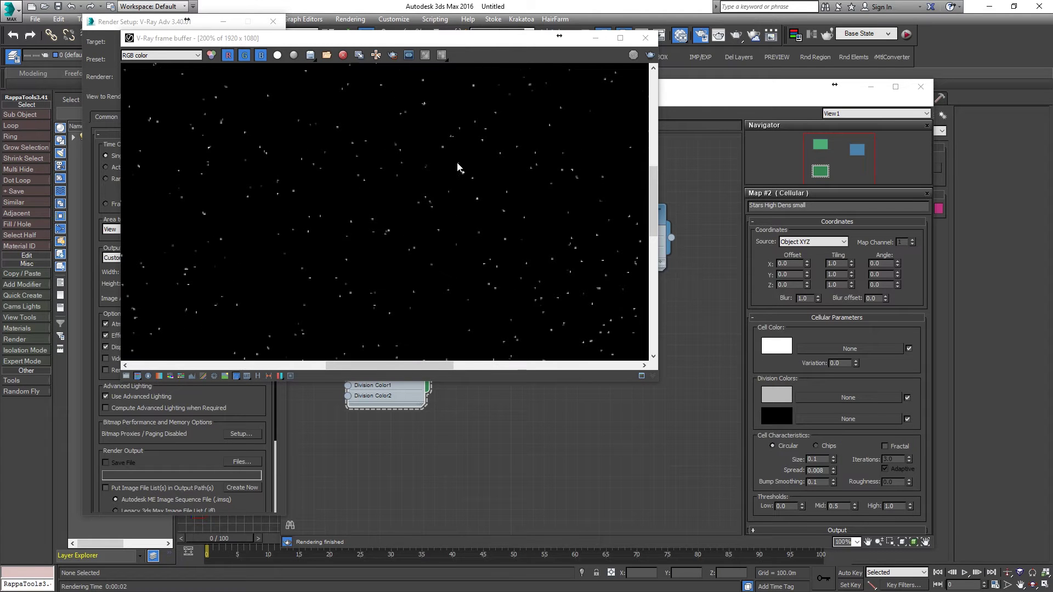
pyautogui.scroll(-2, 458, 165)
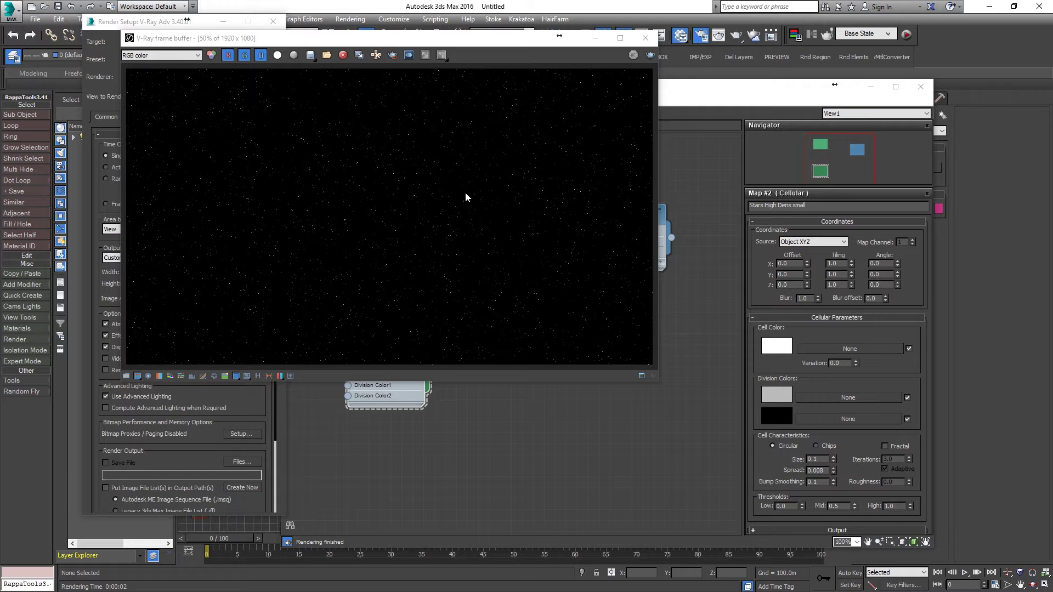
# Create a Mix map node between the two Cellular star nodes and Material #25
pyautogui.click(645, 38)
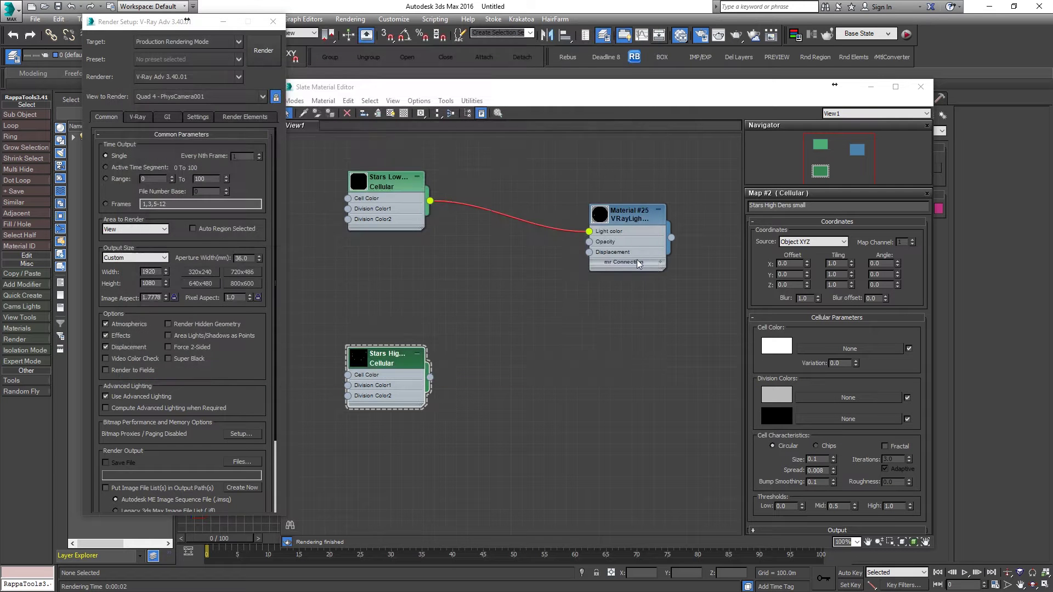
pyautogui.click(610, 87)
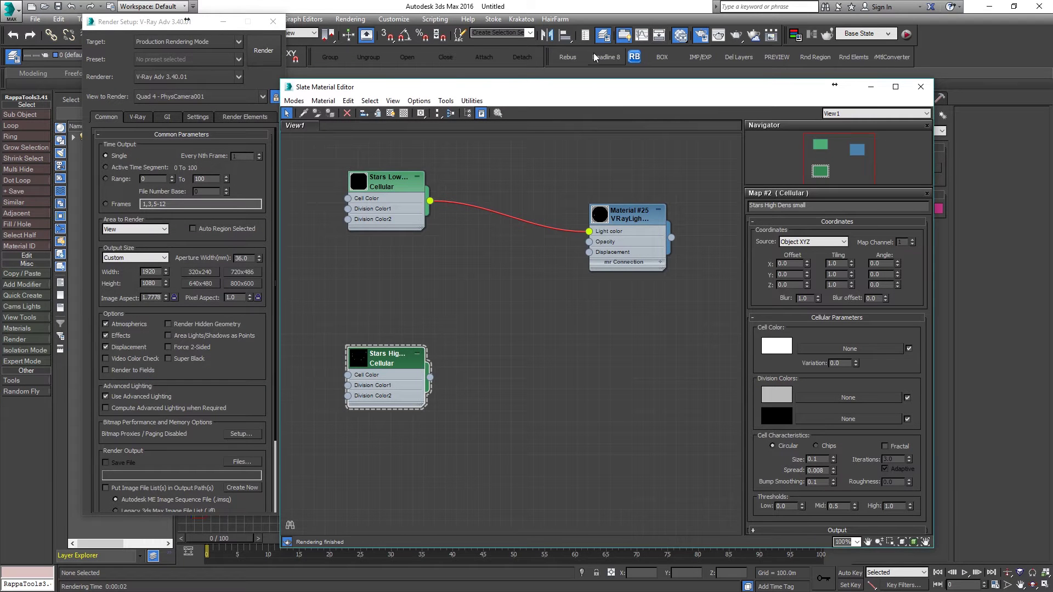
pyautogui.moveTo(519, 386); pyautogui.dragTo(542, 374, button='middle')
pyautogui.scroll(-2, 460, 361)
pyautogui.moveTo(458, 361); pyautogui.dragTo(444, 295)
pyautogui.rightClick(376, 388)
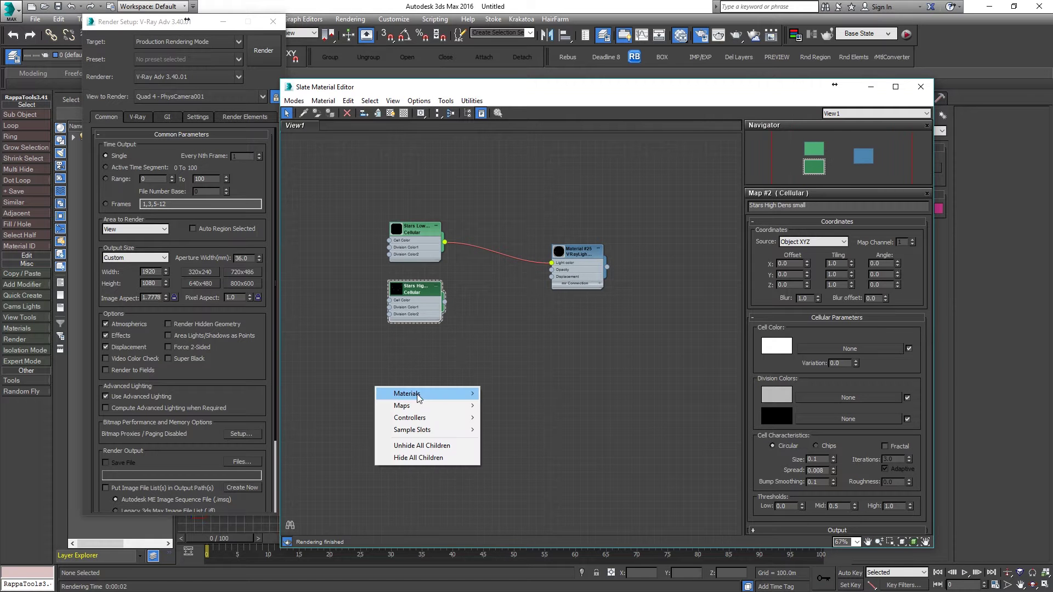
pyautogui.moveTo(409, 406)
pyautogui.moveTo(344, 406)
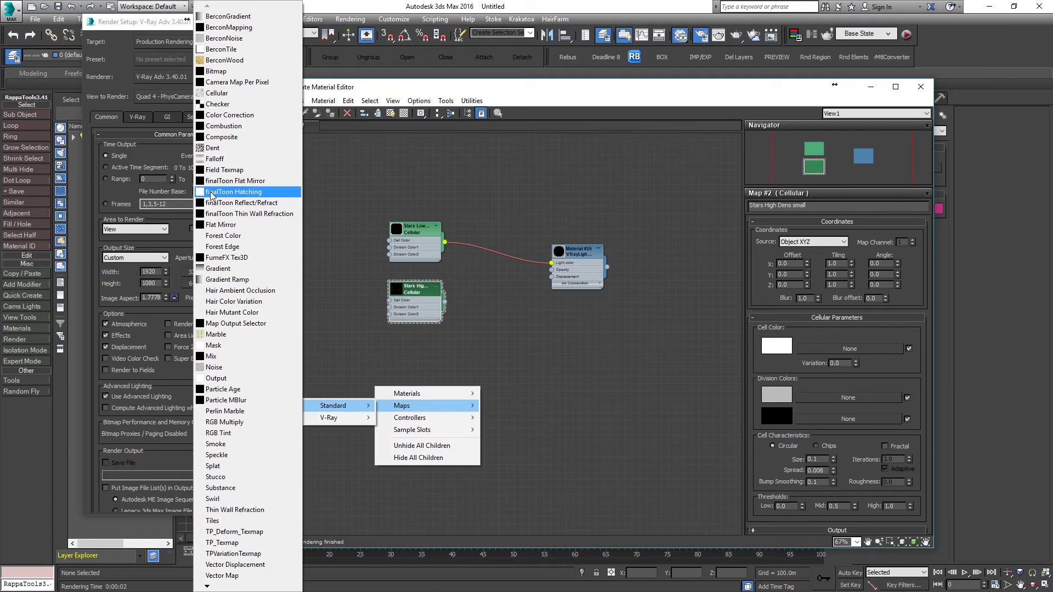
pyautogui.click(211, 356)
pyautogui.moveTo(589, 266); pyautogui.dragTo(611, 266)
pyautogui.moveTo(373, 403); pyautogui.dragTo(508, 307)
# Wire Stars Low Dens small into Mix Color 1 and render the mixed star layers
pyautogui.moveTo(445, 242); pyautogui.dragTo(604, 272)
pyautogui.moveTo(513, 201); pyautogui.dragTo(521, 252)
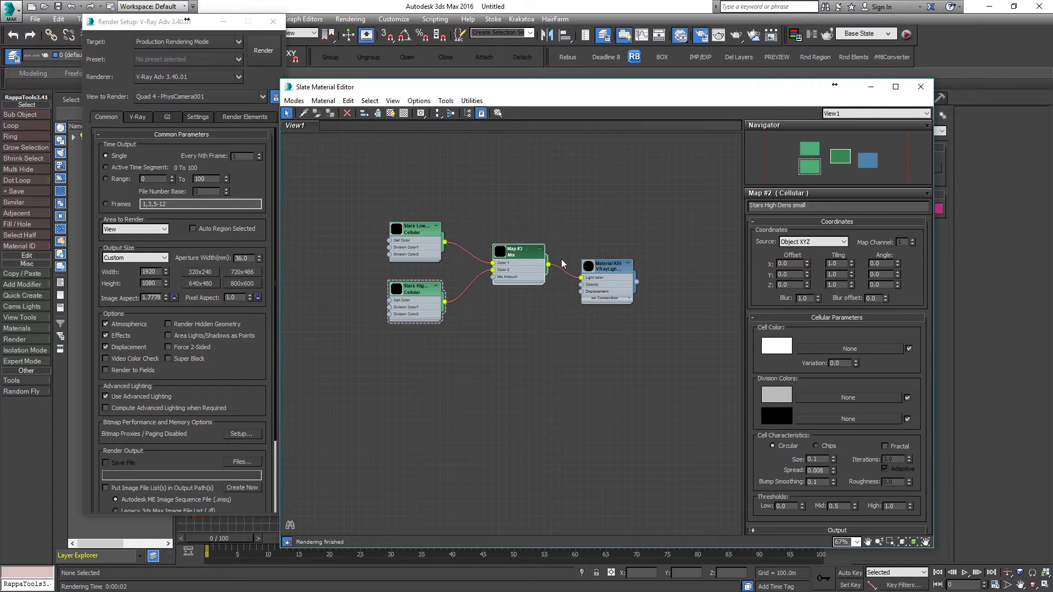
pyautogui.click(603, 267)
pyautogui.click(258, 49)
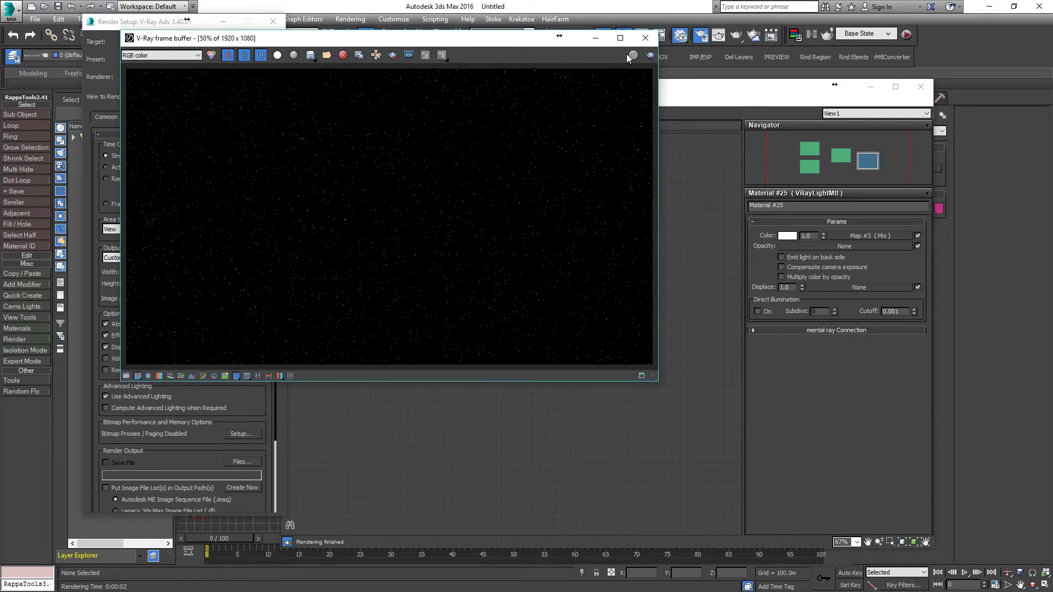
# Add a Perlin Marble map and connect it to Material #25's Light color
pyautogui.click(645, 38)
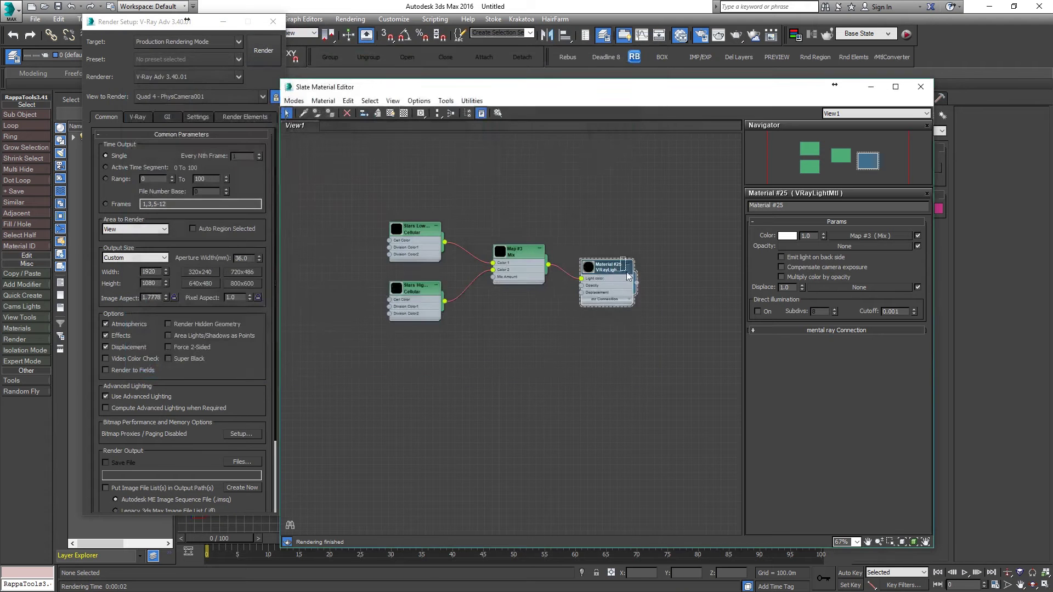
pyautogui.moveTo(618, 274); pyautogui.dragTo(621, 278)
pyautogui.moveTo(415, 289); pyautogui.dragTo(415, 282)
pyautogui.rightClick(382, 364)
pyautogui.moveTo(407, 383)
pyautogui.moveTo(340, 382)
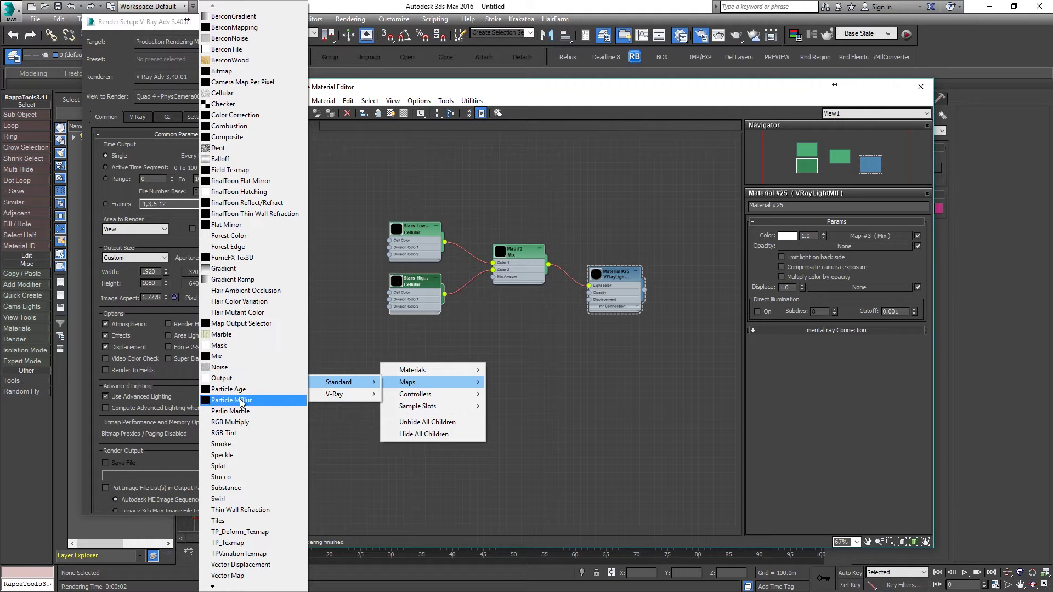
pyautogui.click(230, 411)
pyautogui.moveTo(368, 363); pyautogui.dragTo(416, 364)
pyautogui.moveTo(460, 396); pyautogui.dragTo(589, 285)
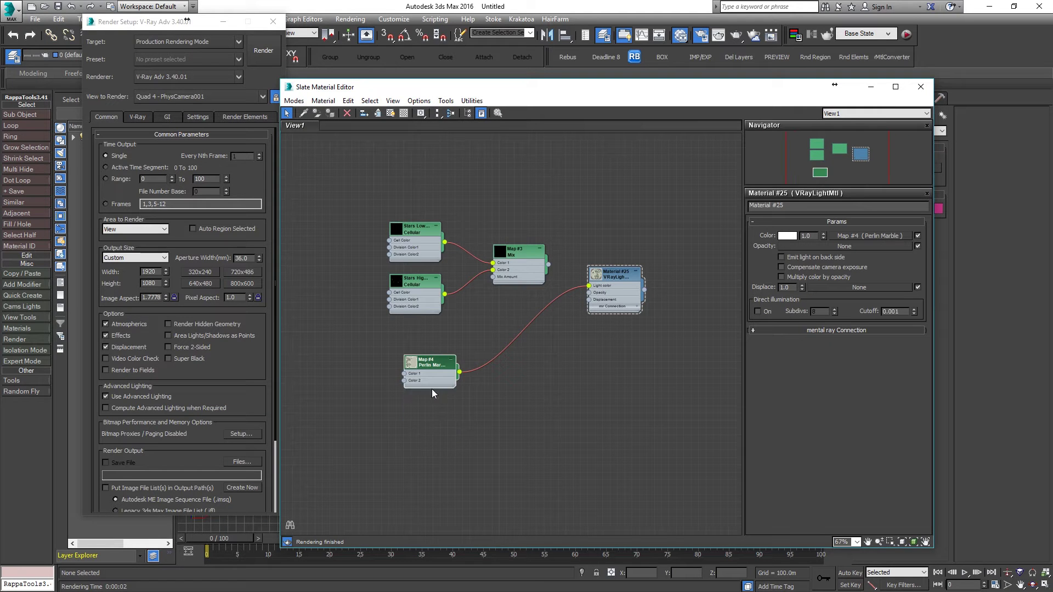
pyautogui.scroll(4, 419, 399)
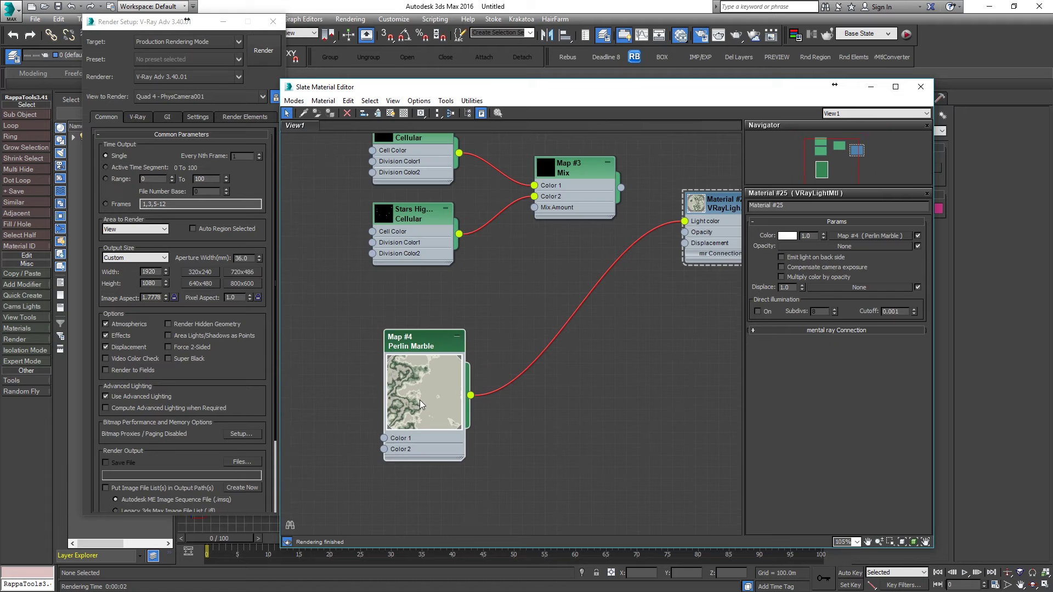
# Set Perlin Marble Color 1 to near-white 234 grey and Color 2 to near-black 11
pyautogui.doubleClick(415, 345)
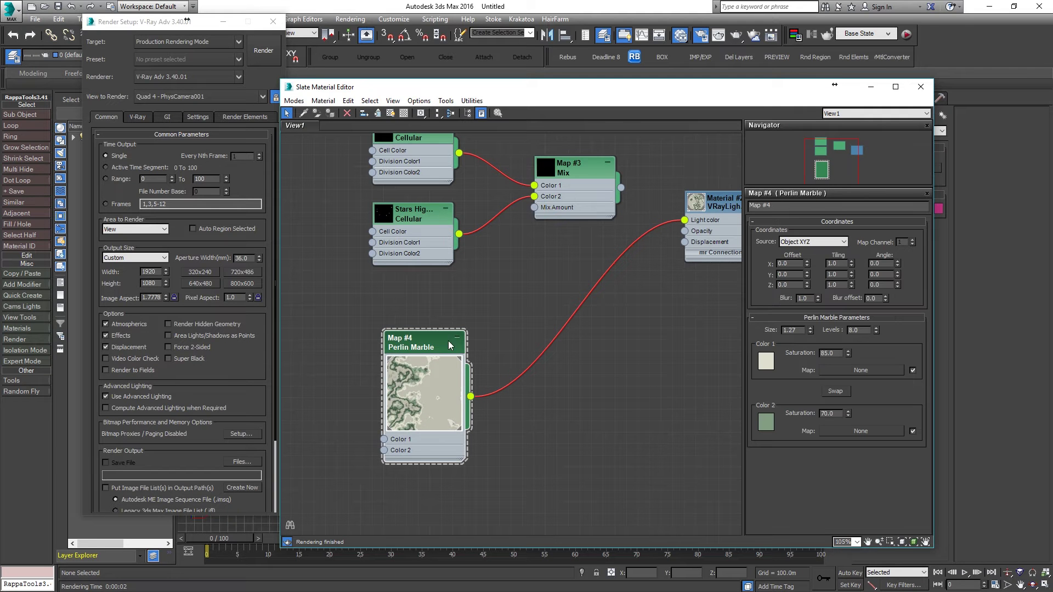
pyautogui.click(771, 363)
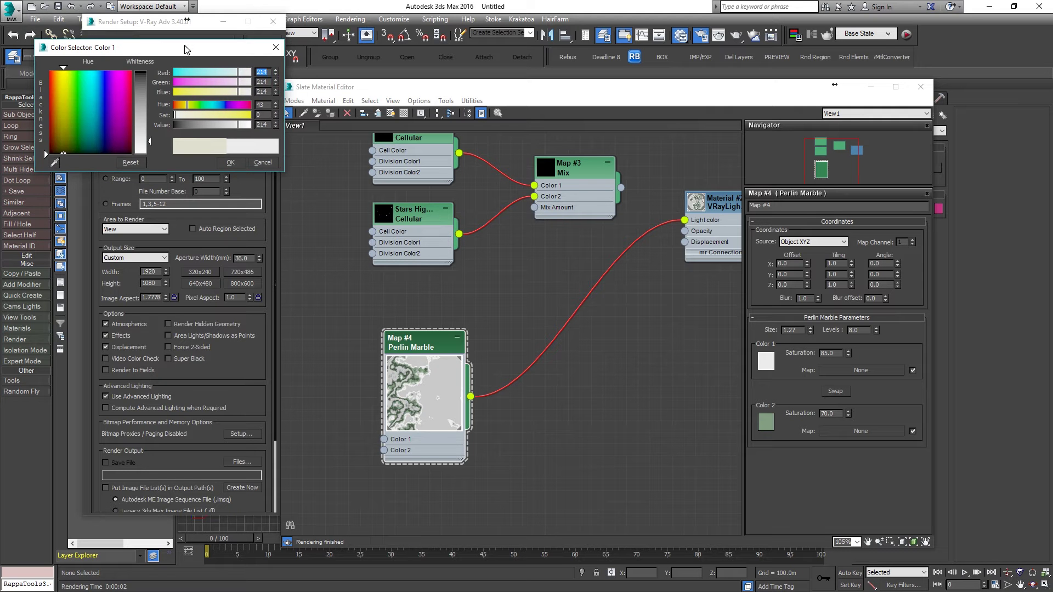
pyautogui.click(231, 163)
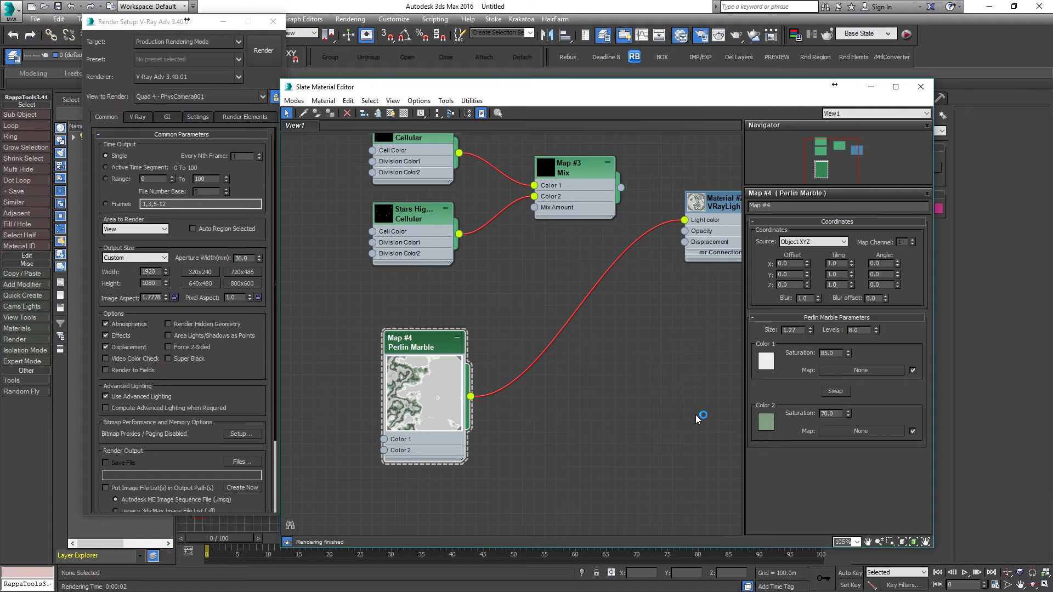
pyautogui.click(766, 420)
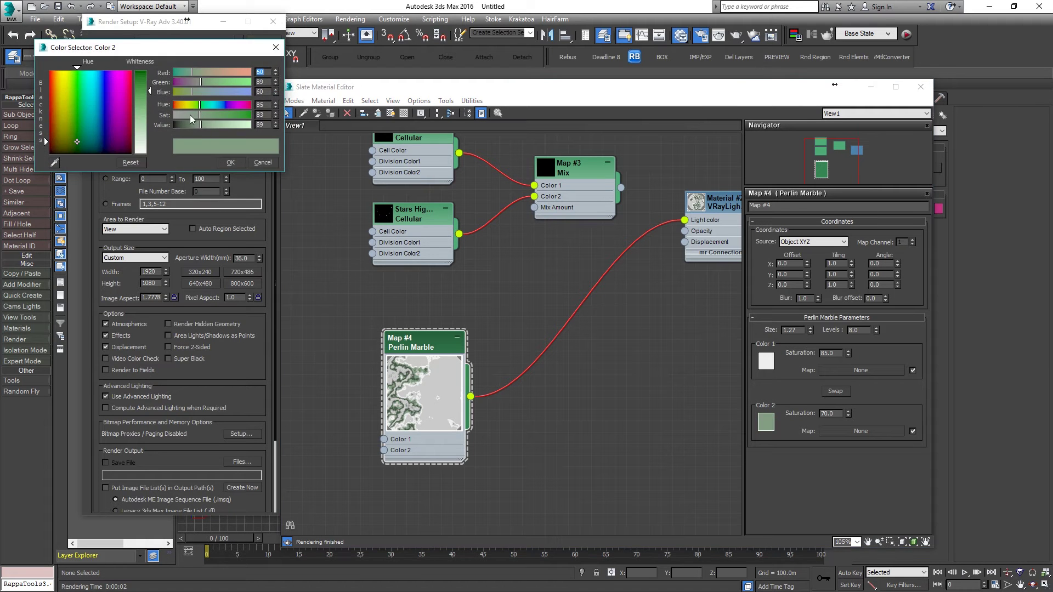
pyautogui.moveTo(188, 125)
pyautogui.mouseDown()
pyautogui.moveTo(199, 124)
pyautogui.moveTo(180, 125)
pyautogui.mouseUp()
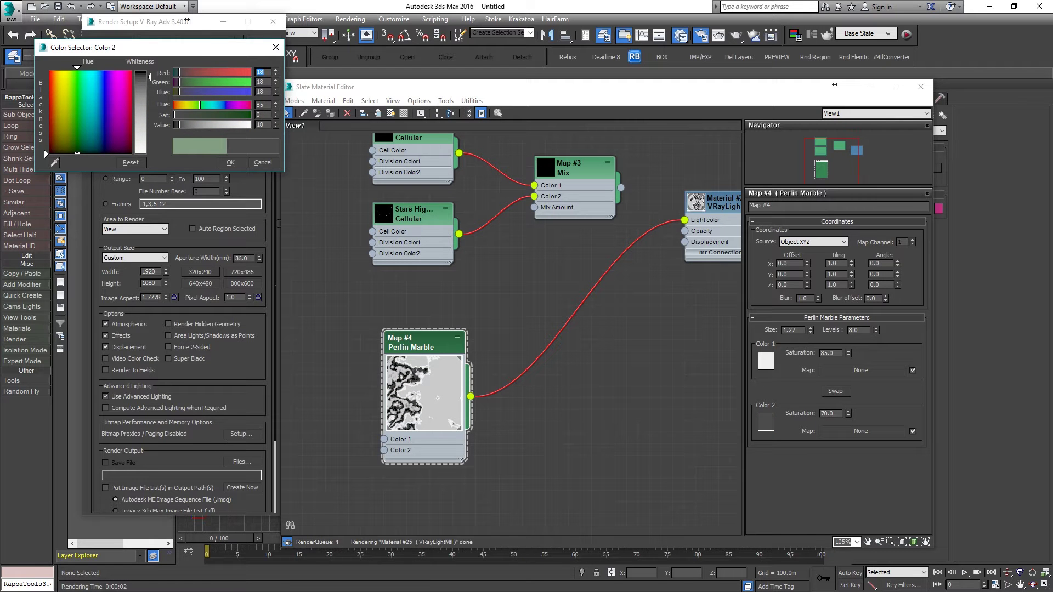
pyautogui.moveTo(179, 125); pyautogui.dragTo(177, 124)
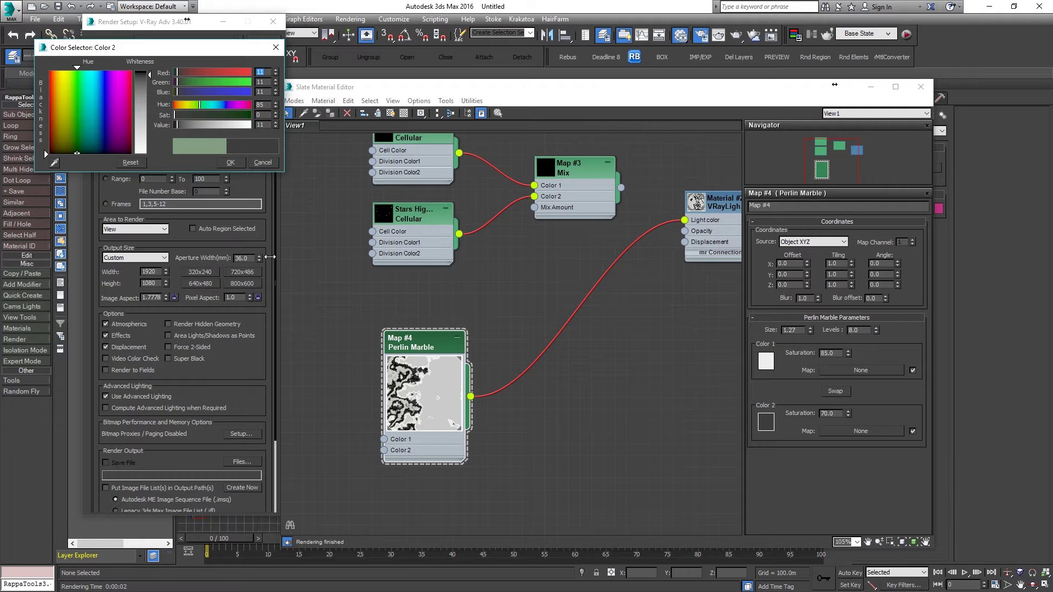
pyautogui.click(231, 162)
pyautogui.click(766, 365)
pyautogui.moveTo(242, 125); pyautogui.dragTo(246, 125)
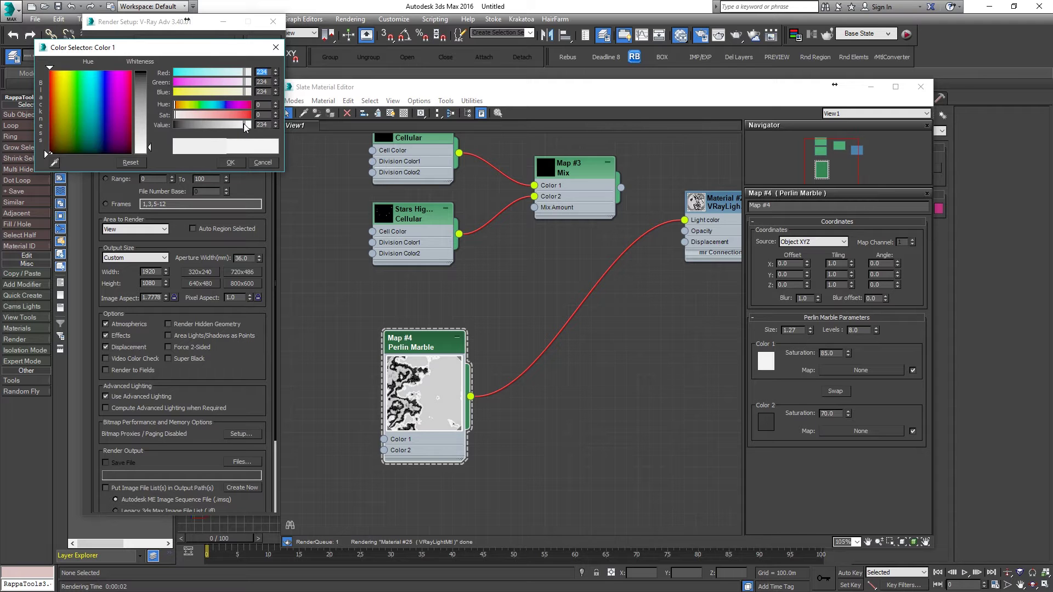
pyautogui.click(235, 164)
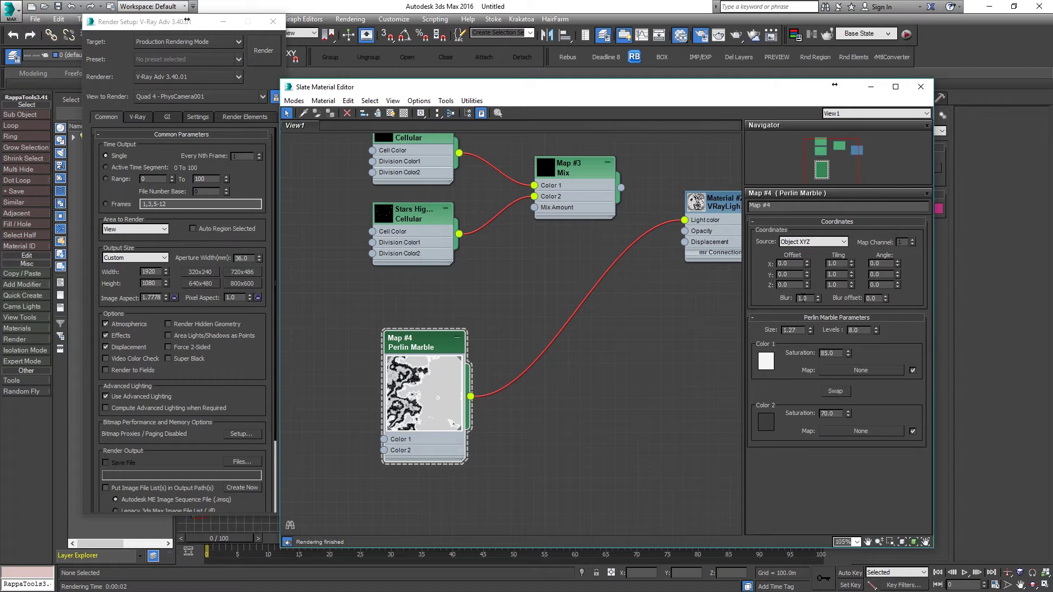
# Set the Perlin Marble Size to 400 and test-render the marble pattern
pyautogui.doubleClick(785, 331)
pyautogui.write('400')
pyautogui.press('Return')
pyautogui.click(255, 49)
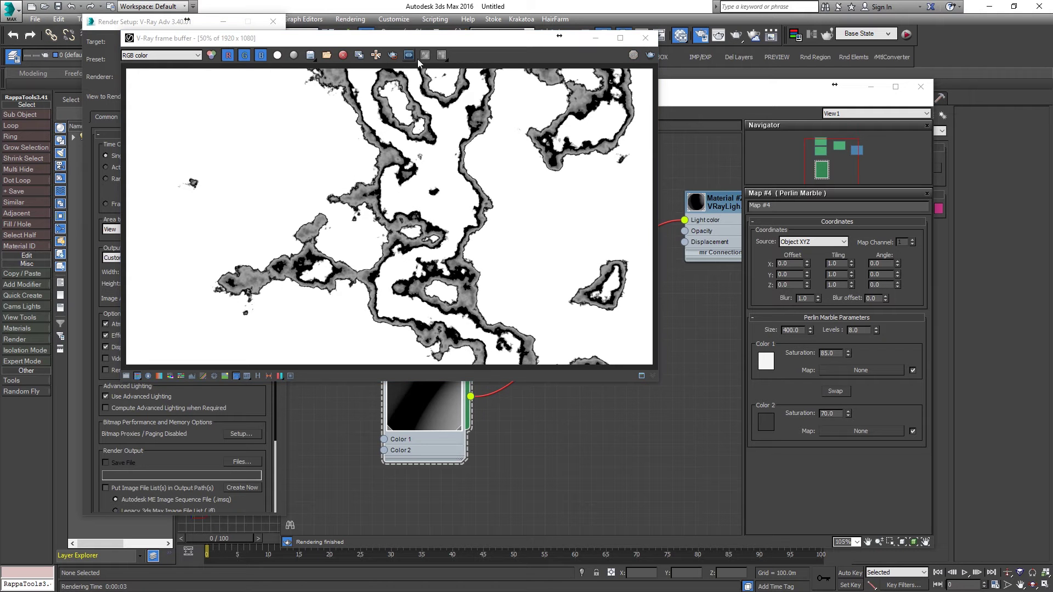
pyautogui.click(645, 38)
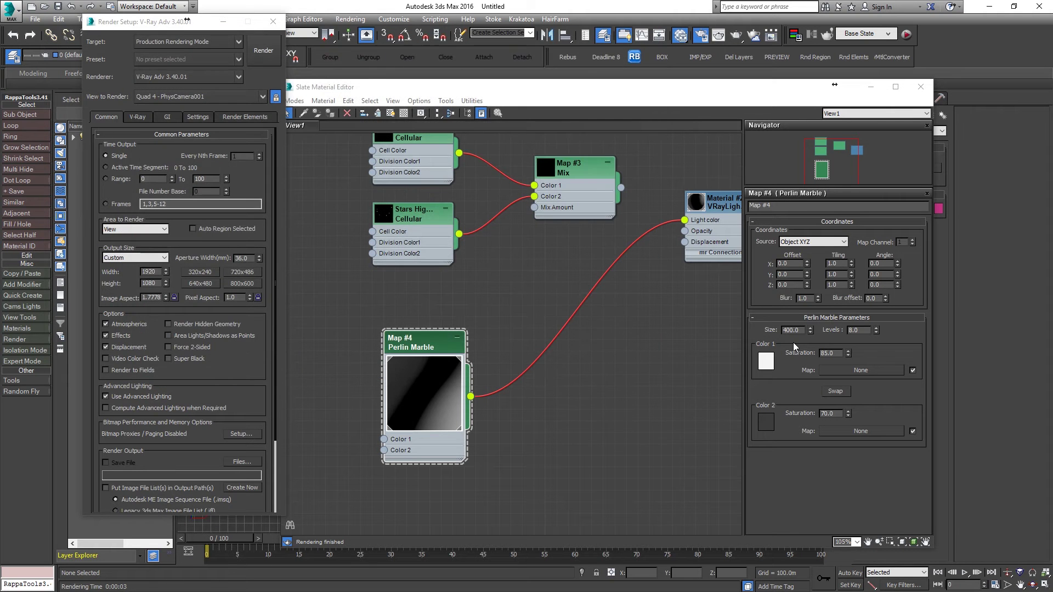
# Change the Perlin Marble Size to 500 and render the larger pattern again
pyautogui.click(742, 339)
pyautogui.write('500')
pyautogui.press('Return')
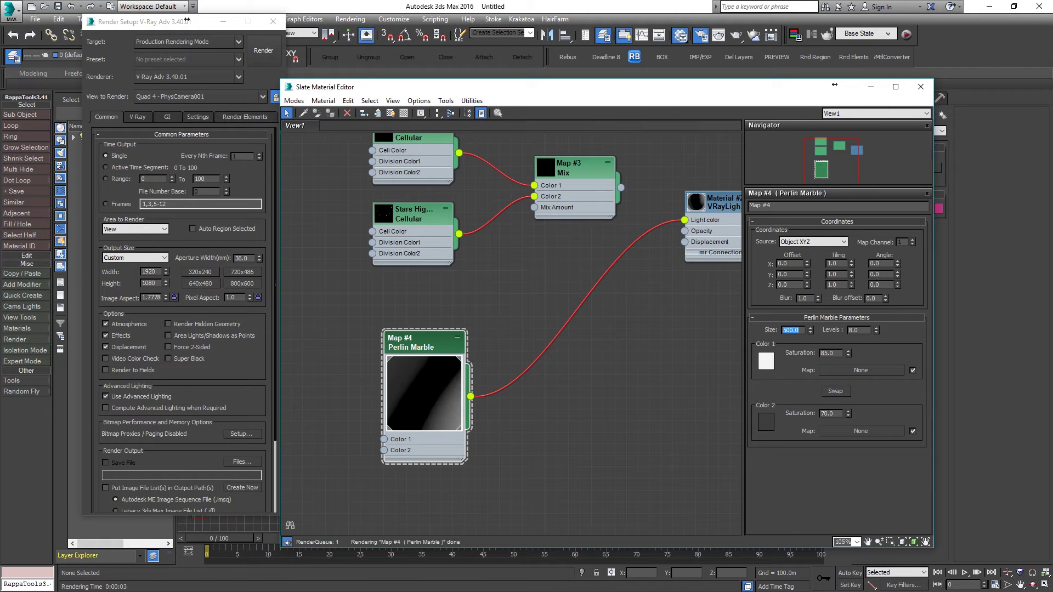
pyautogui.click(268, 57)
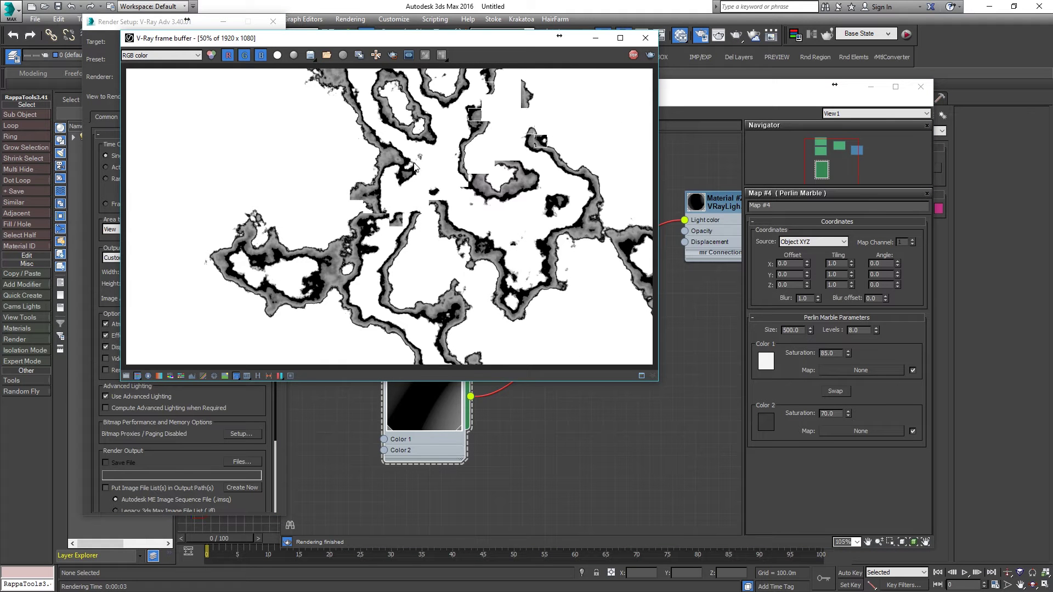
pyautogui.click(645, 38)
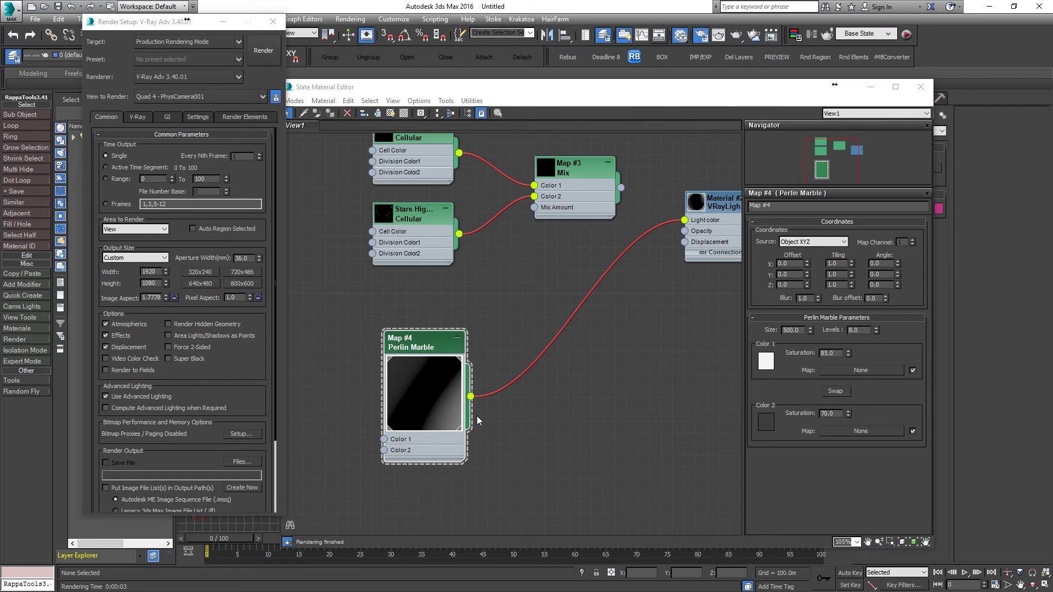
pyautogui.moveTo(562, 425); pyautogui.dragTo(561, 392, button='middle')
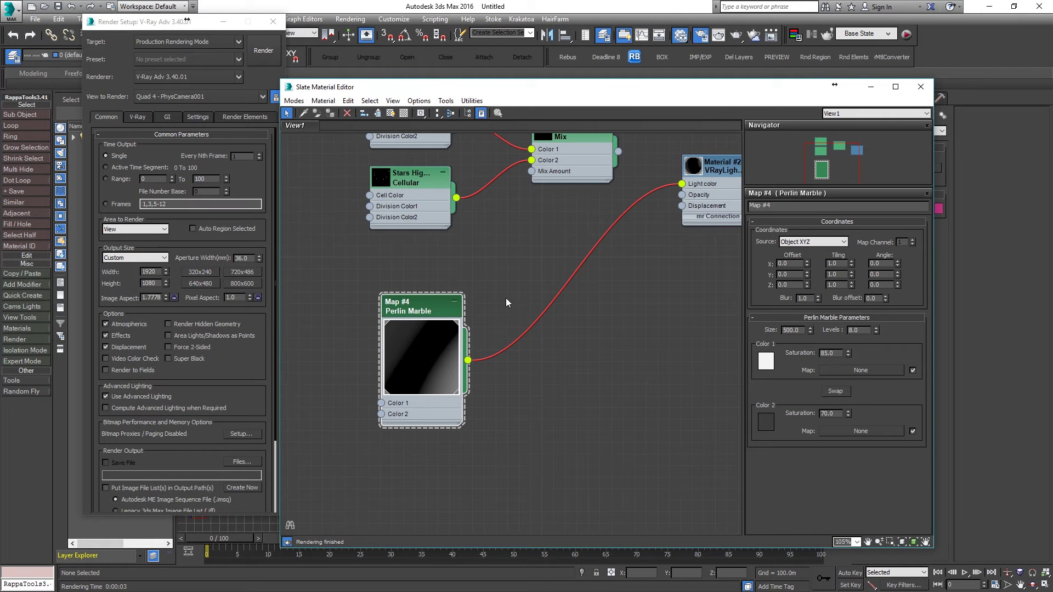
pyautogui.moveTo(472, 87); pyautogui.dragTo(493, 196)
pyautogui.rightClick(478, 136)
pyautogui.click(584, 107)
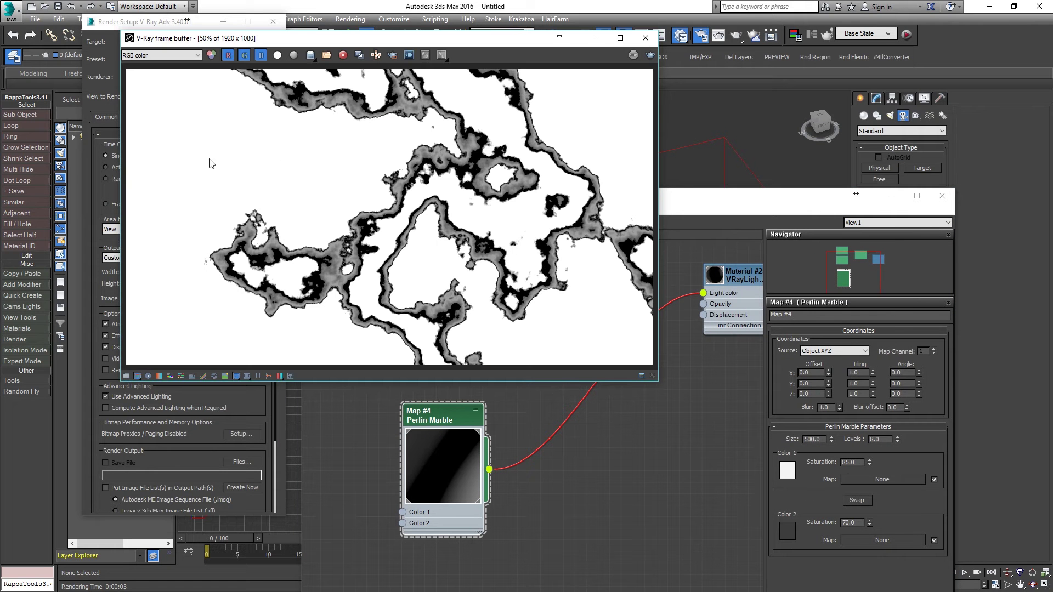
pyautogui.rightClick(269, 148)
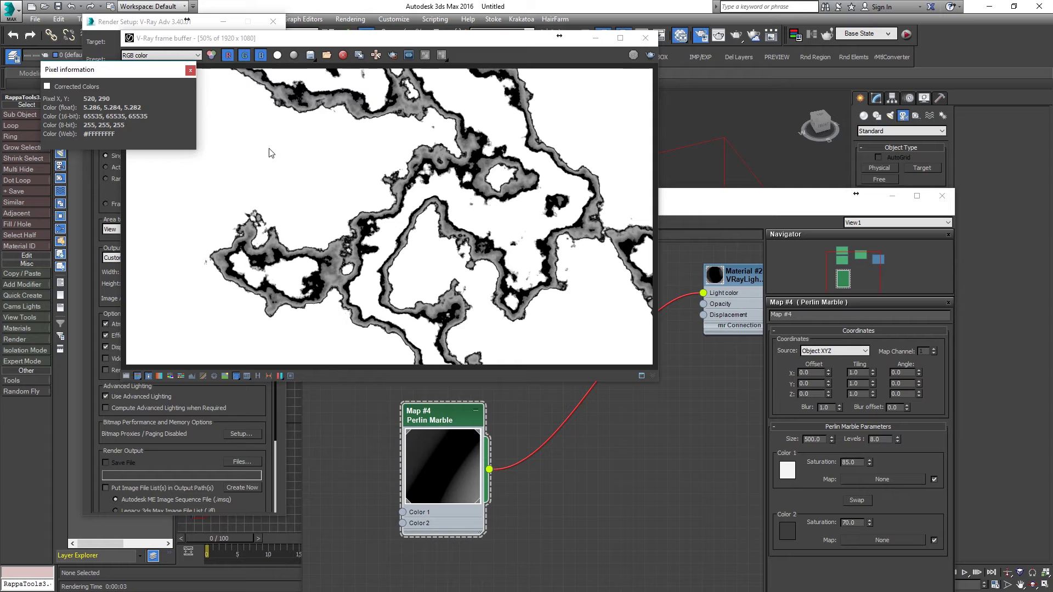
pyautogui.click(645, 38)
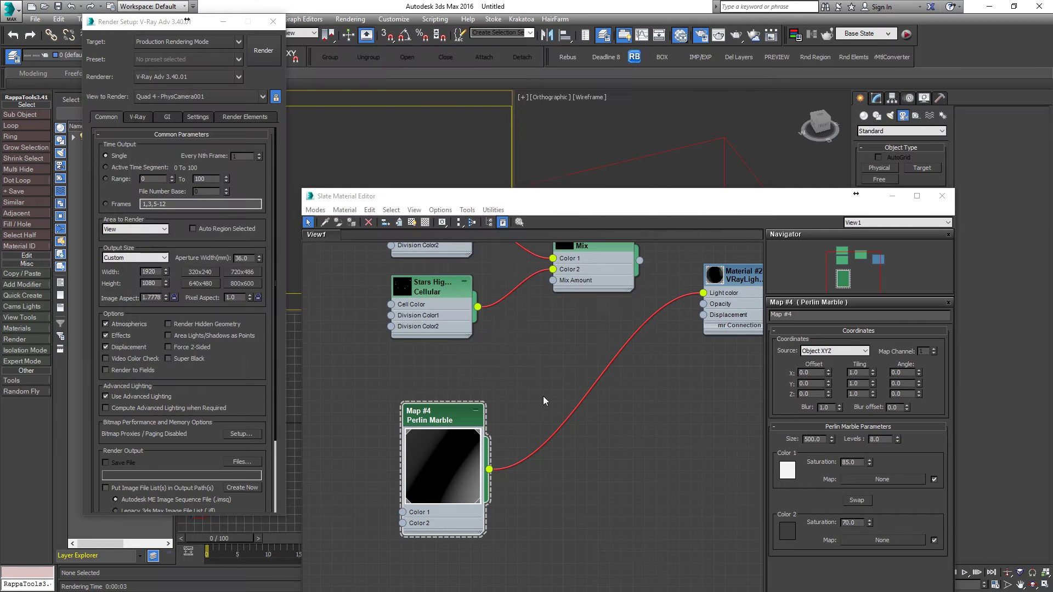
pyautogui.moveTo(423, 418); pyautogui.dragTo(411, 407)
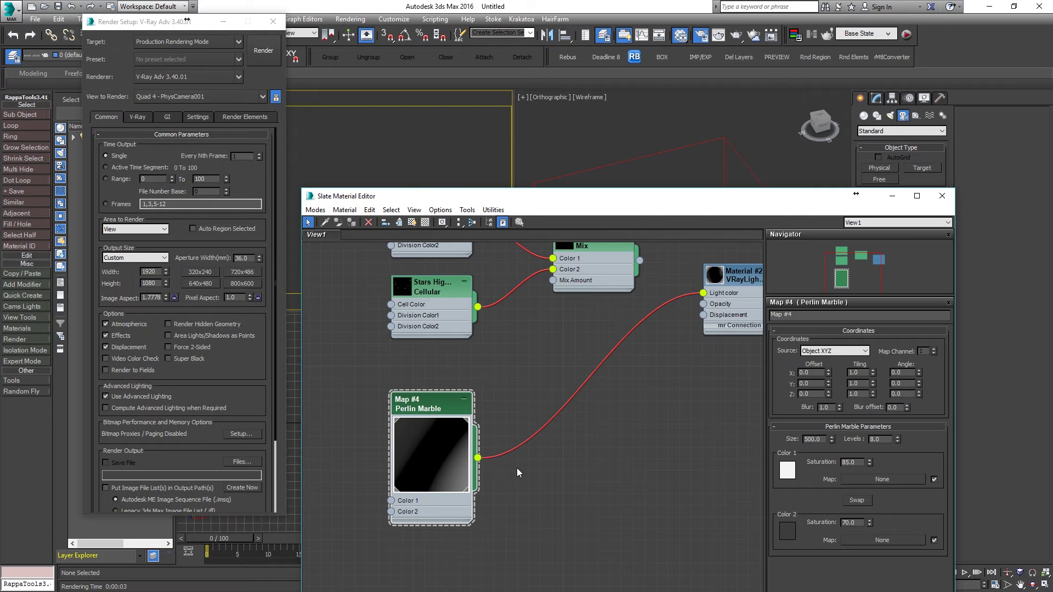
pyautogui.scroll(-4, 517, 466)
pyautogui.moveTo(620, 426); pyautogui.dragTo(521, 441, button='middle')
pyautogui.scroll(-1, 521, 441)
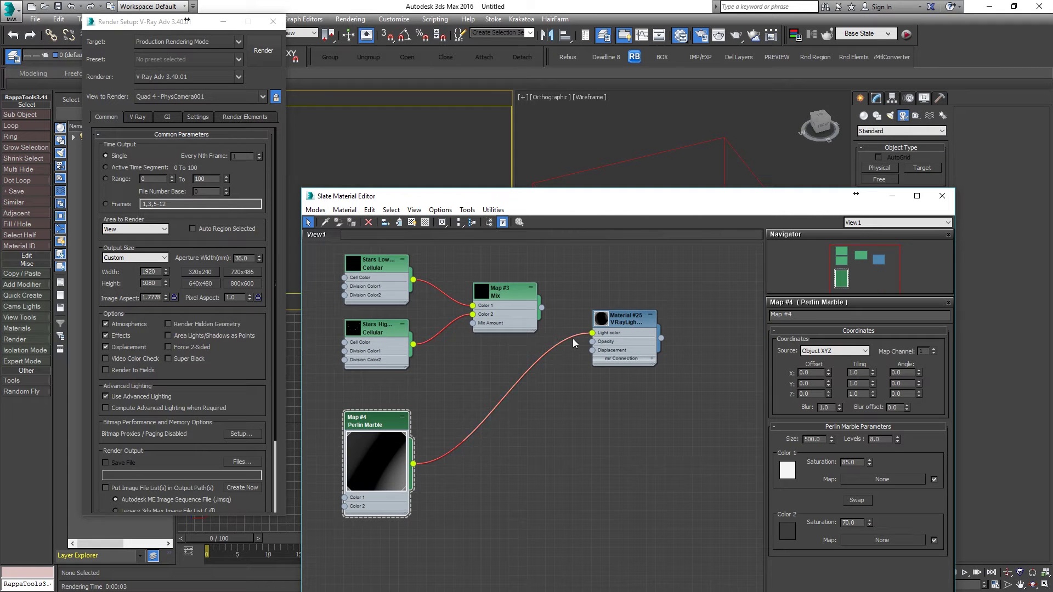
# Feed Perlin Marble into the Mix Amount, keep Mix driving Light color, and render
pyautogui.moveTo(413, 463); pyautogui.dragTo(473, 324)
pyautogui.moveTo(588, 330); pyautogui.dragTo(593, 333)
pyautogui.click(263, 50)
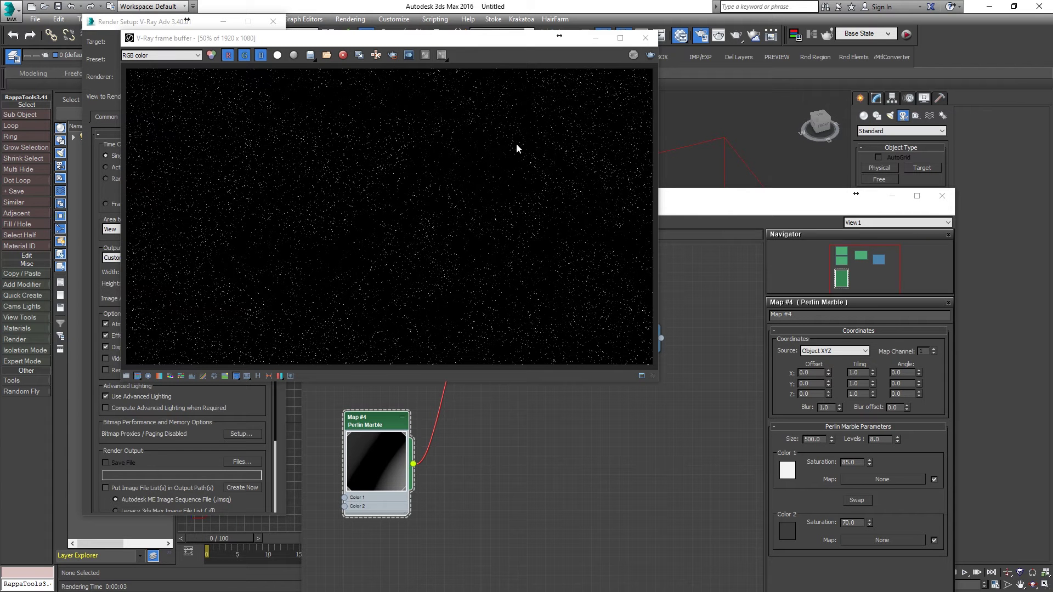
# Swap the Mix map's two star layers, check the starfield render, then close it
pyautogui.click(708, 213)
pyautogui.click(525, 296)
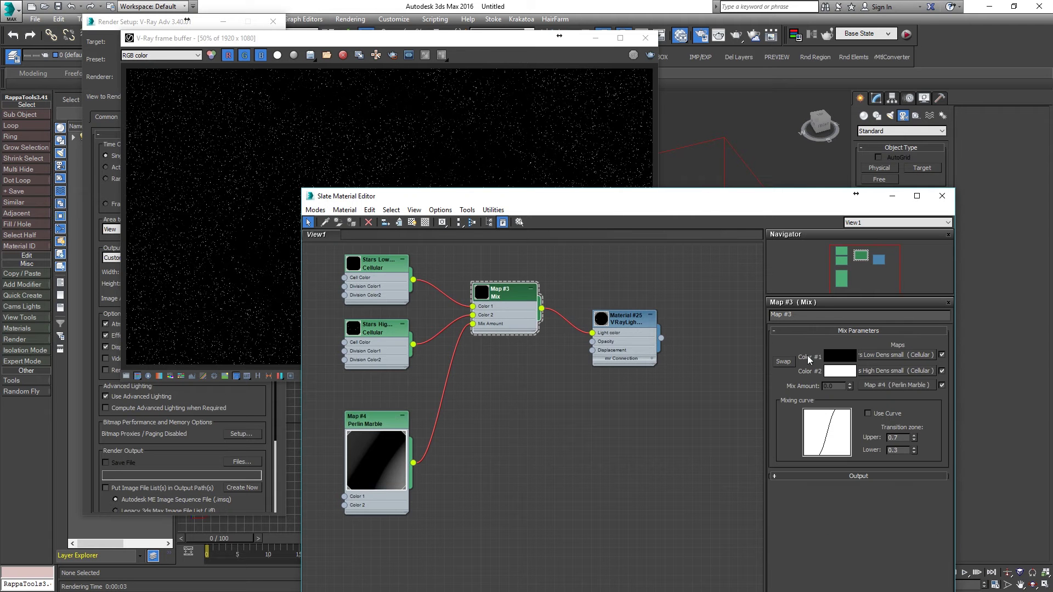
pyautogui.click(784, 362)
pyautogui.click(650, 55)
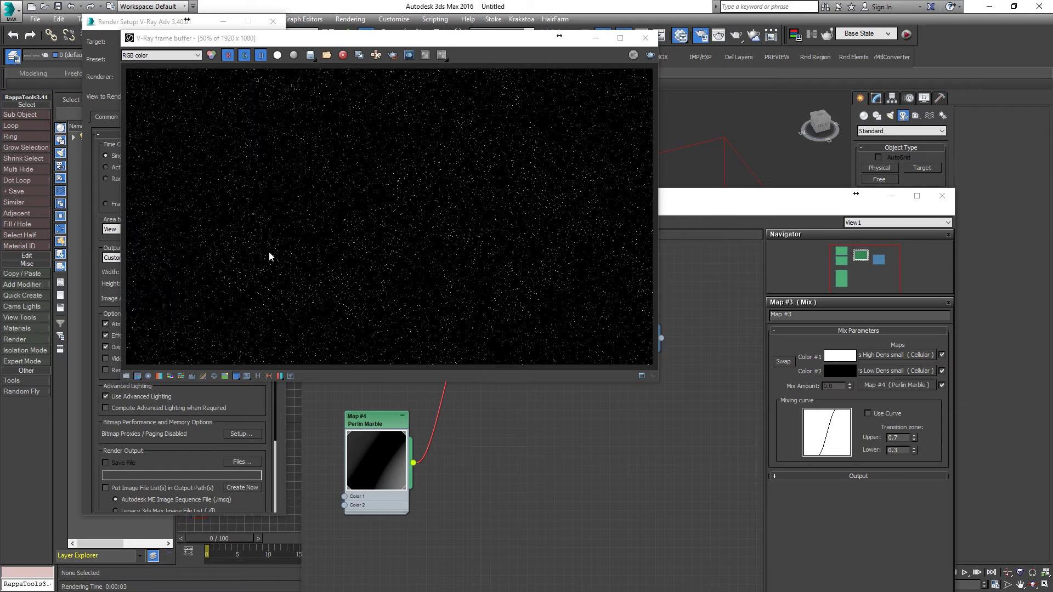
pyautogui.click(645, 38)
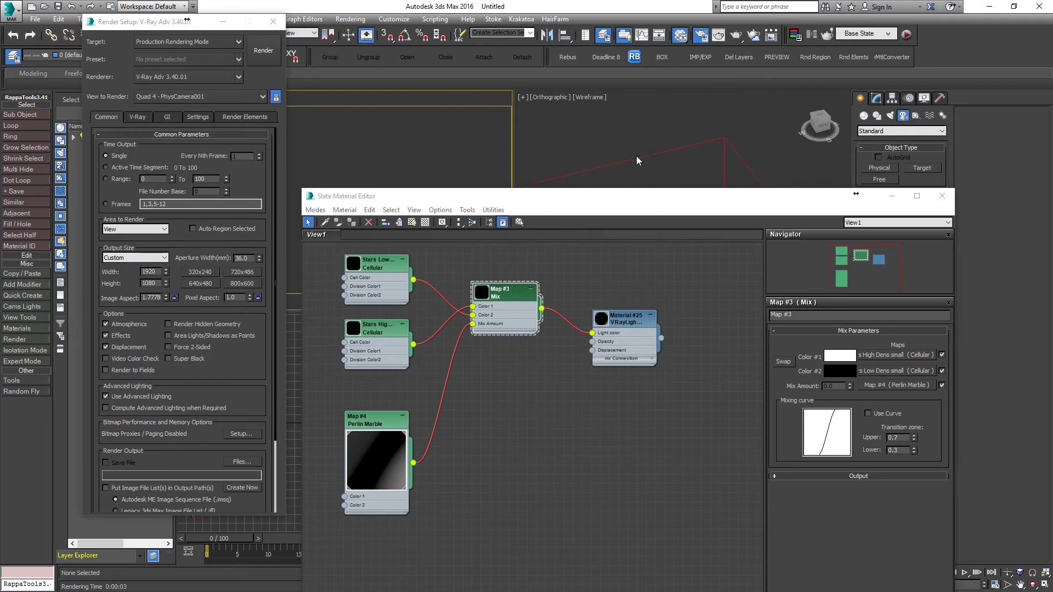
# Reduce the Perlin Marble Size from 500 to 5.0
pyautogui.click(370, 424)
pyautogui.moveTo(371, 424); pyautogui.dragTo(363, 391)
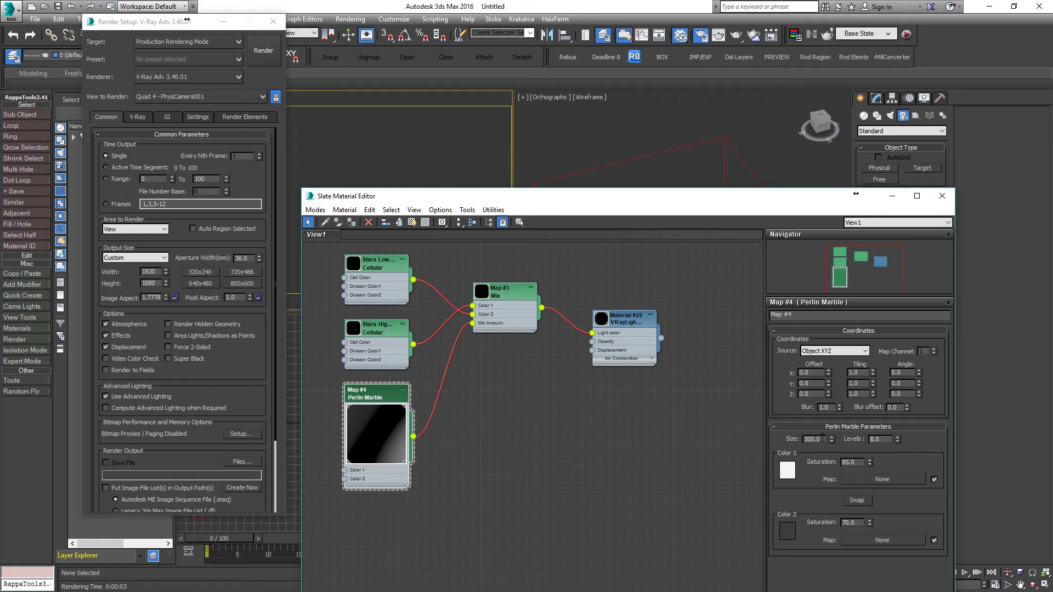
pyautogui.moveTo(823, 439); pyautogui.dragTo(811, 443)
pyautogui.press('BackSpace')
pyautogui.press('Return')
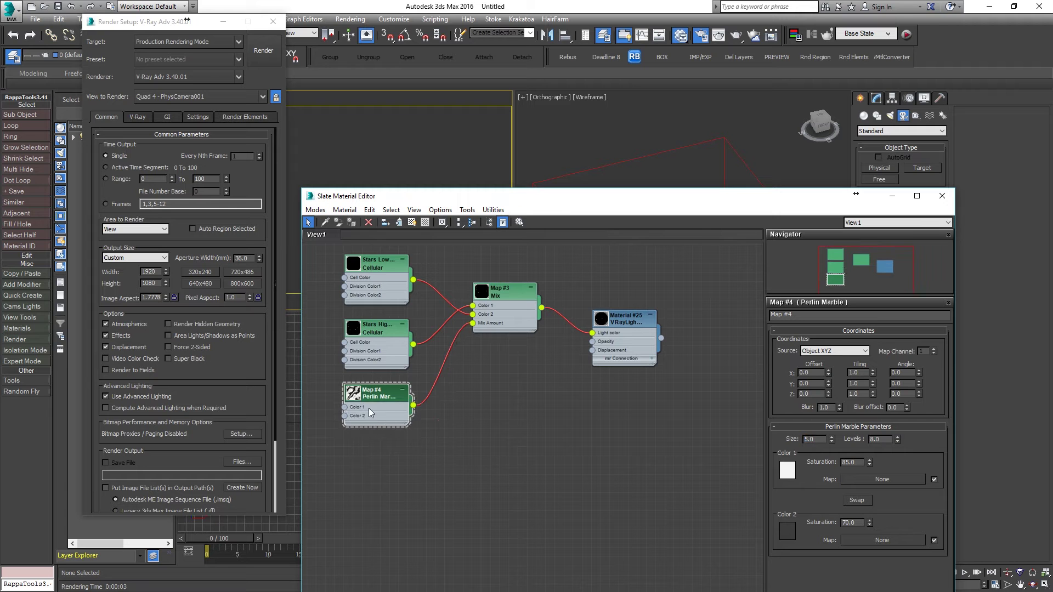
# Rearrange the node graph and drag a new map wire out of Perlin Marble's output
pyautogui.moveTo(371, 395); pyautogui.dragTo(405, 396)
pyautogui.scroll(5, 405, 397)
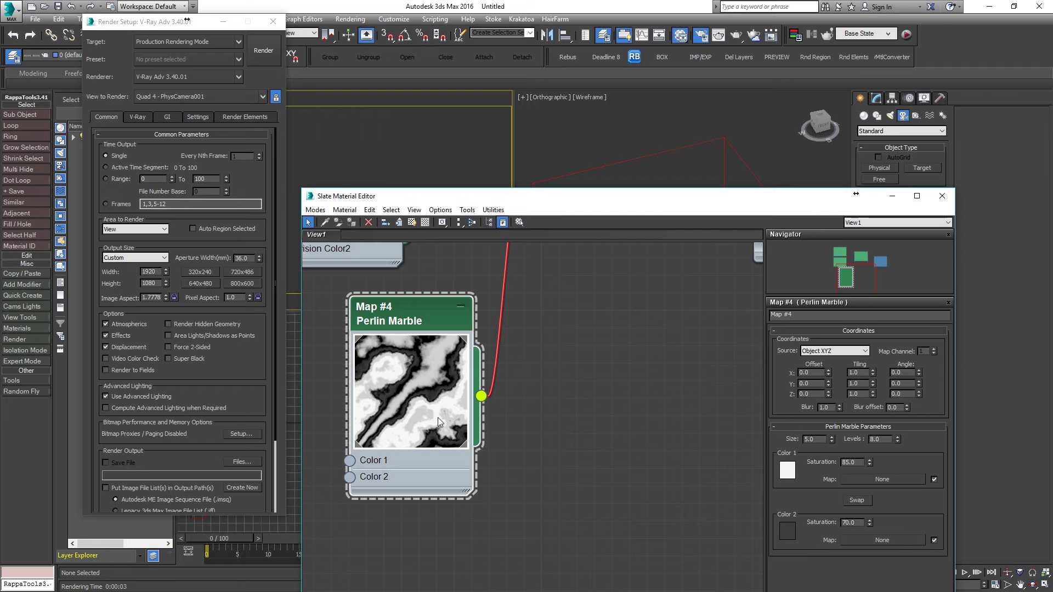
pyautogui.scroll(-2, 549, 354)
pyautogui.moveTo(442, 314); pyautogui.dragTo(346, 334, button='middle')
pyautogui.scroll(-4, 498, 387)
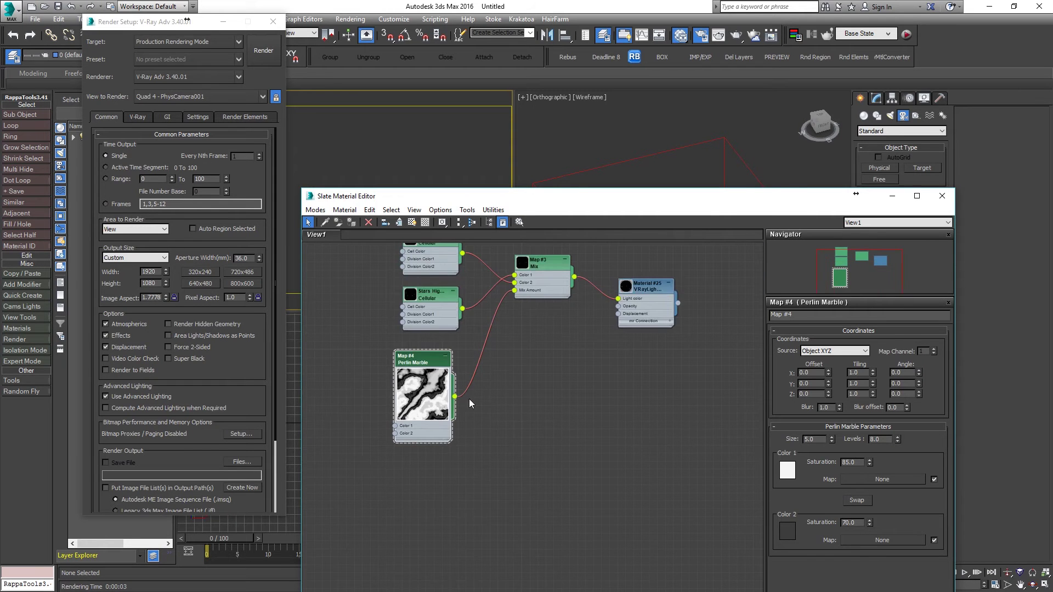
pyautogui.moveTo(455, 396); pyautogui.dragTo(483, 406)
# Add a Maps > Standard > Output map fed by Perlin Marble and open its parameters
pyautogui.moveTo(510, 425)
pyautogui.moveTo(442, 425)
pyautogui.click(328, 378)
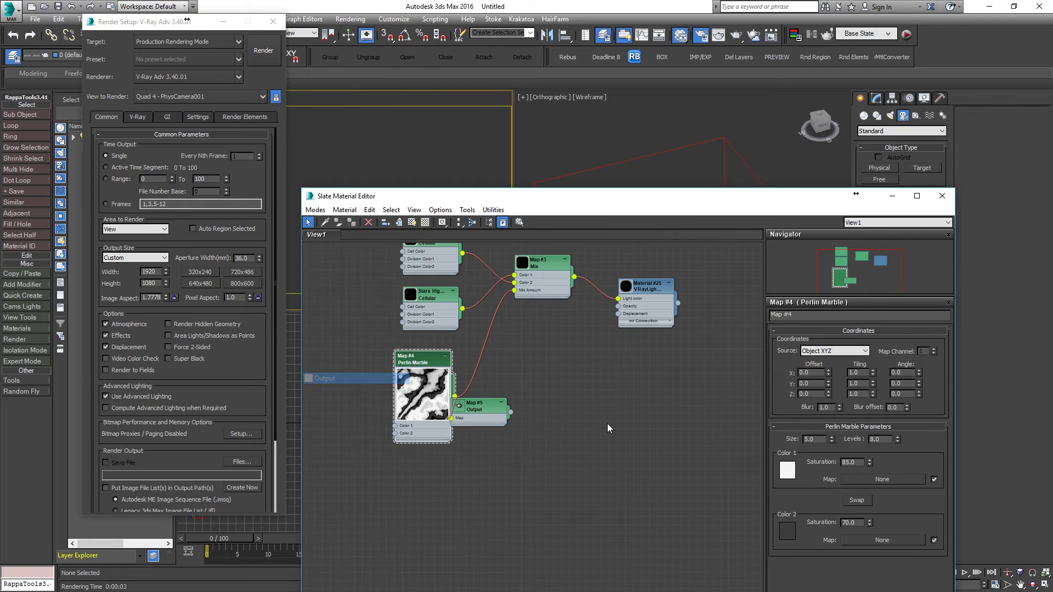
pyautogui.moveTo(420, 362); pyautogui.dragTo(388, 393)
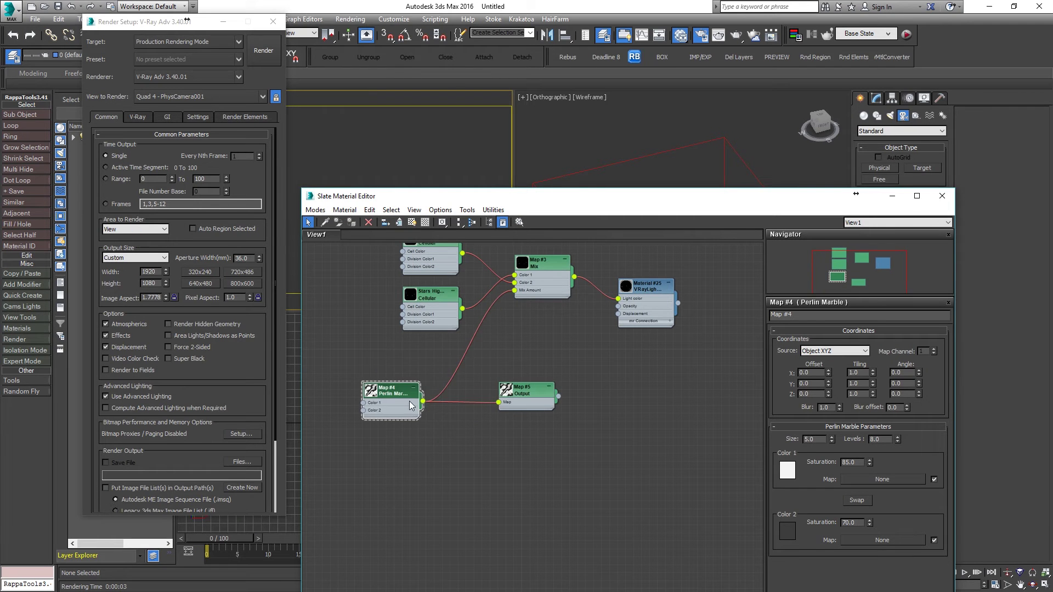
pyautogui.doubleClick(508, 390)
pyautogui.moveTo(509, 390); pyautogui.dragTo(492, 373)
pyautogui.doubleClick(491, 374)
# Enable the Output colour map and shape it into an S-curve with Bezier points
pyautogui.click(774, 434)
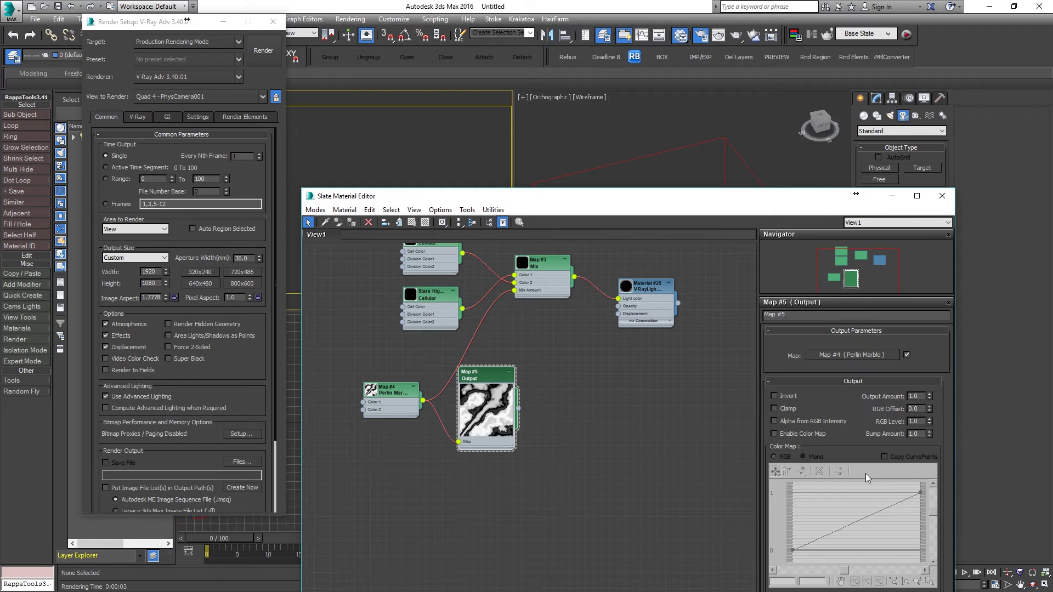
pyautogui.moveTo(918, 494); pyautogui.dragTo(872, 485)
pyautogui.rightClick(919, 486)
pyautogui.click(949, 520)
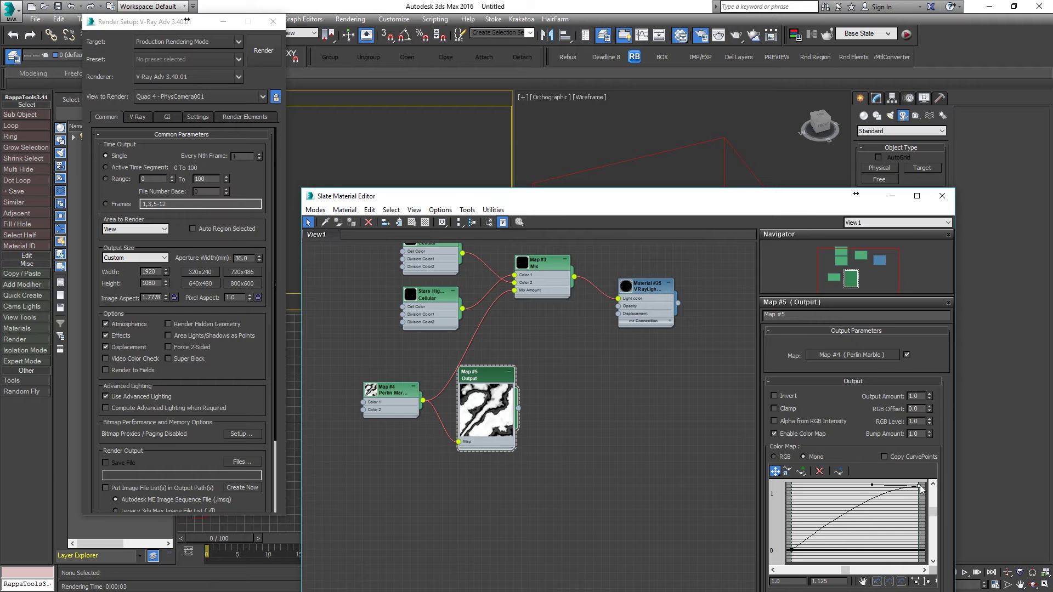
pyautogui.click(792, 550)
pyautogui.rightClick(792, 551)
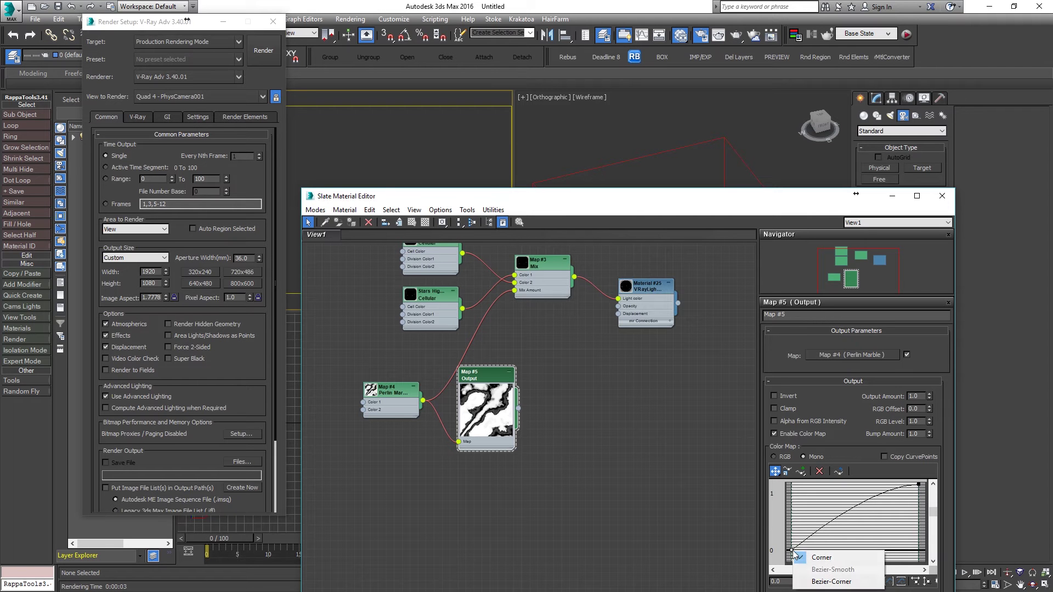
pyautogui.click(812, 569)
pyautogui.moveTo(824, 535); pyautogui.dragTo(827, 533)
pyautogui.click(934, 508)
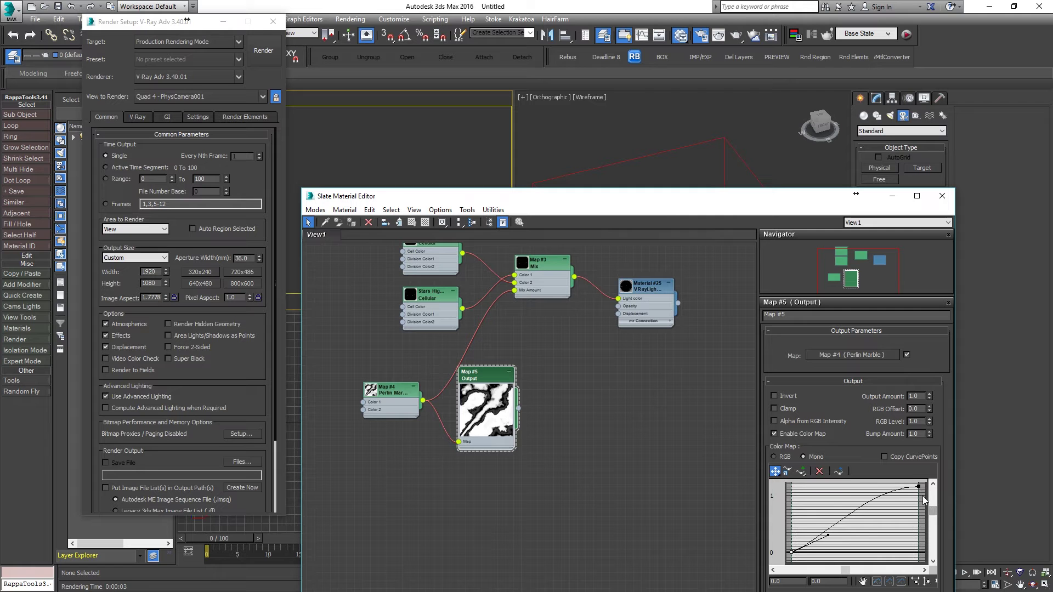
pyautogui.click(919, 485)
pyautogui.moveTo(880, 487); pyautogui.dragTo(860, 488)
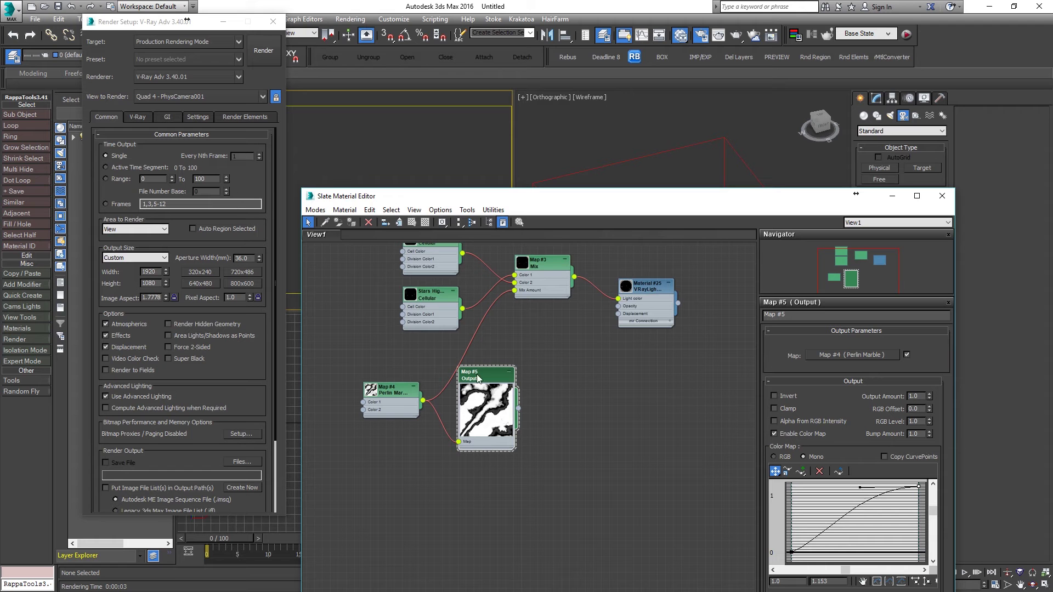
# Wire the Output map into Mix Amount and render the masked starfield
pyautogui.moveTo(518, 408); pyautogui.dragTo(515, 290)
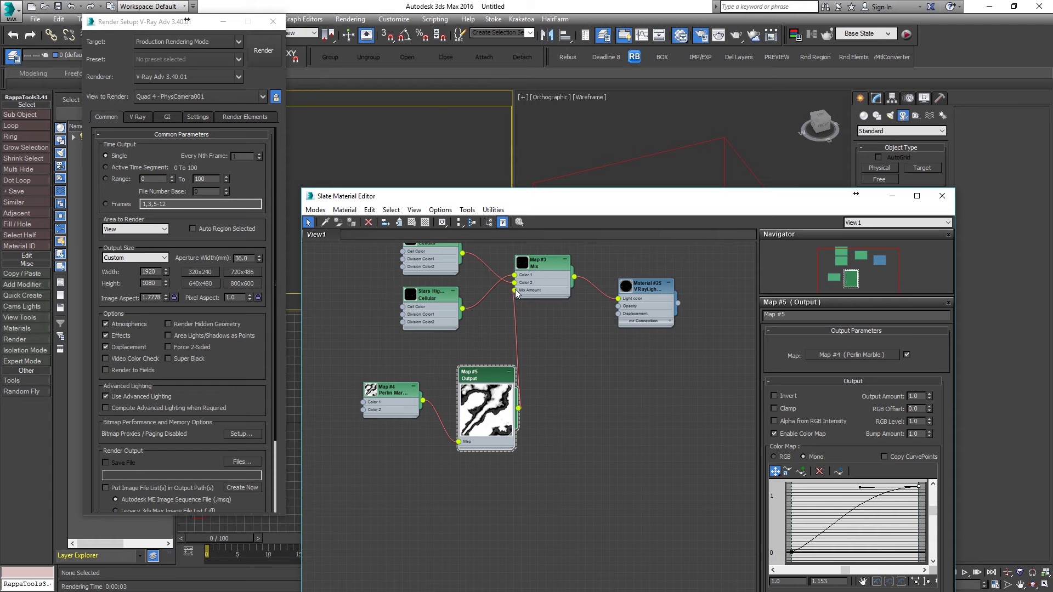
pyautogui.click(390, 136)
pyautogui.click(253, 45)
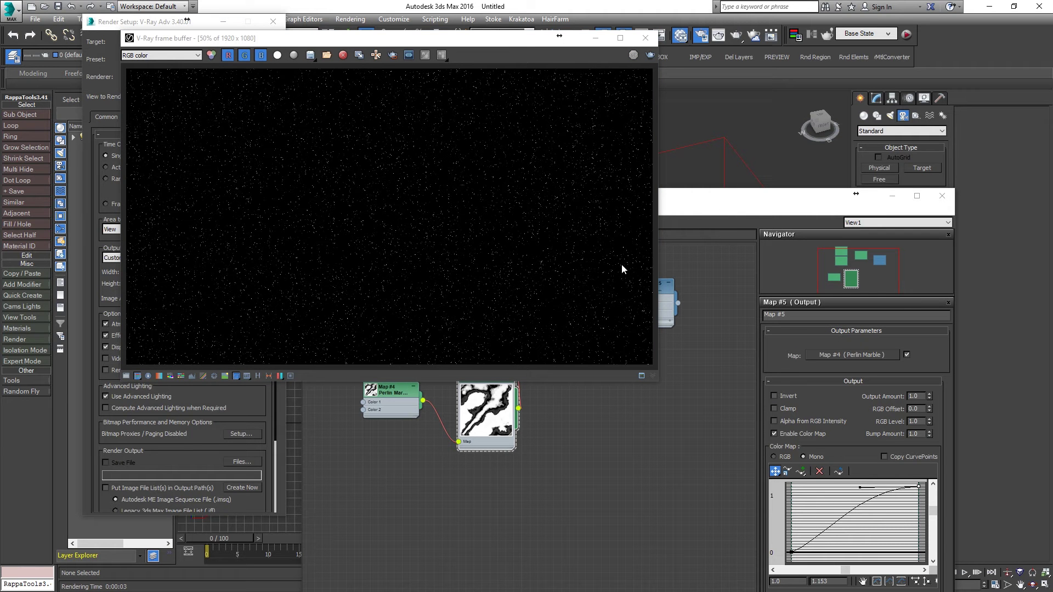
# Set the Perlin Marble Size back to 500.0, re-render, and inspect the result at 100%
pyautogui.click(683, 205)
pyautogui.click(387, 390)
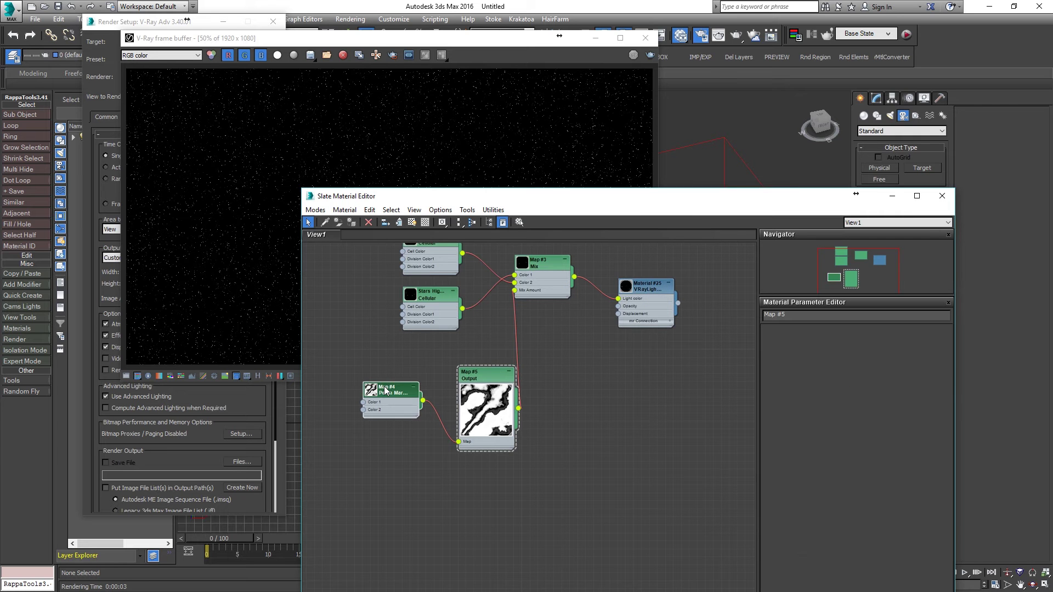
pyautogui.write('00')
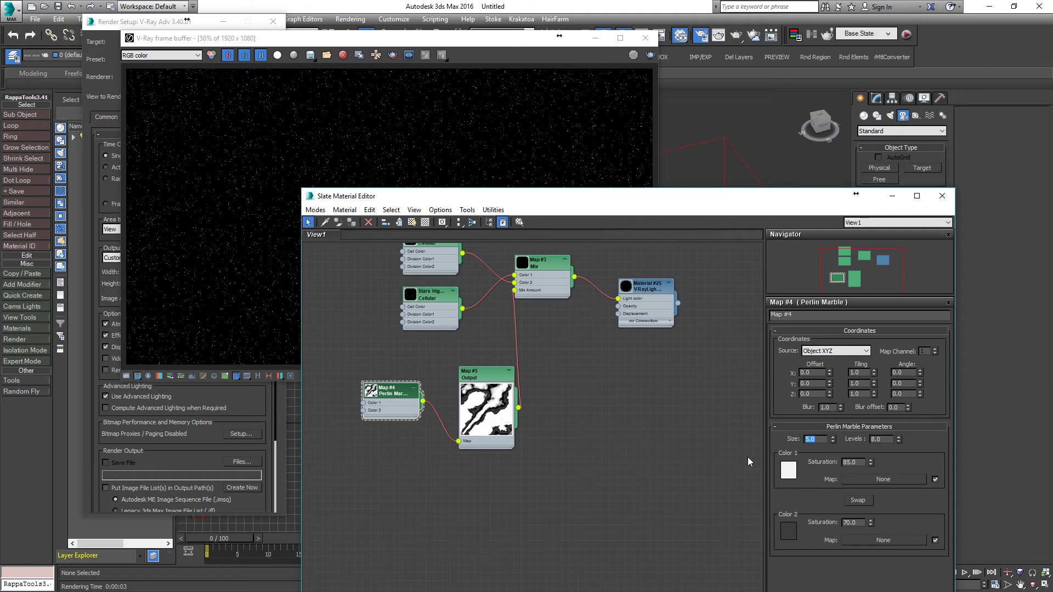
pyautogui.press('Return')
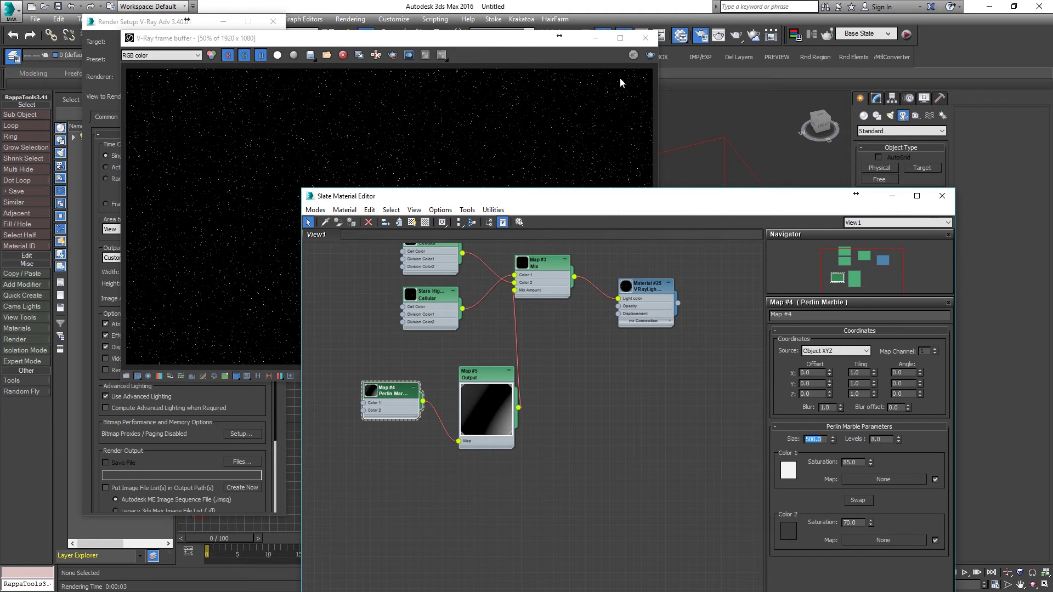
pyautogui.click(650, 55)
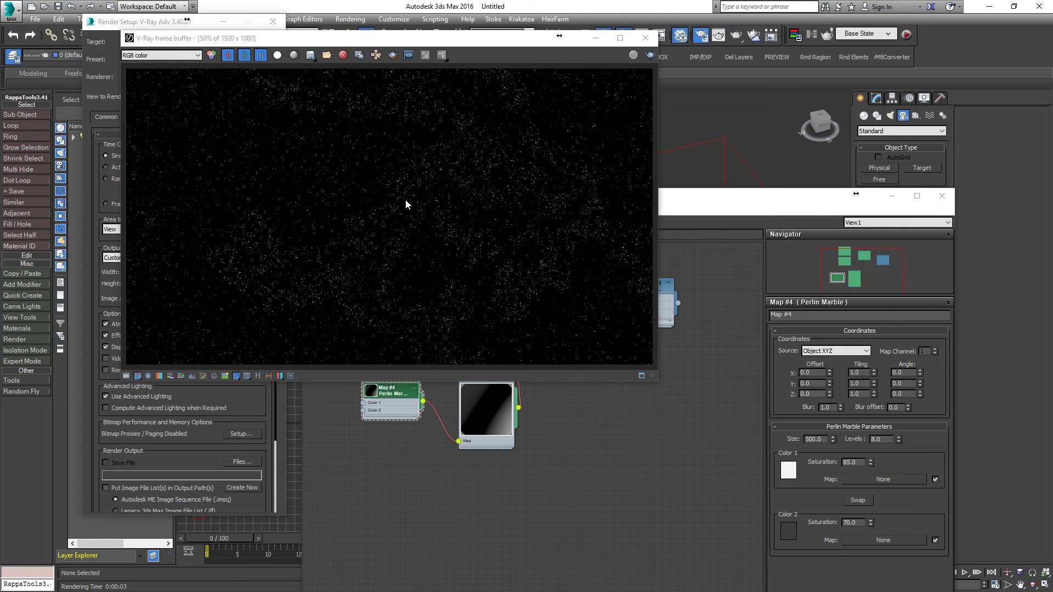
pyautogui.doubleClick(387, 153)
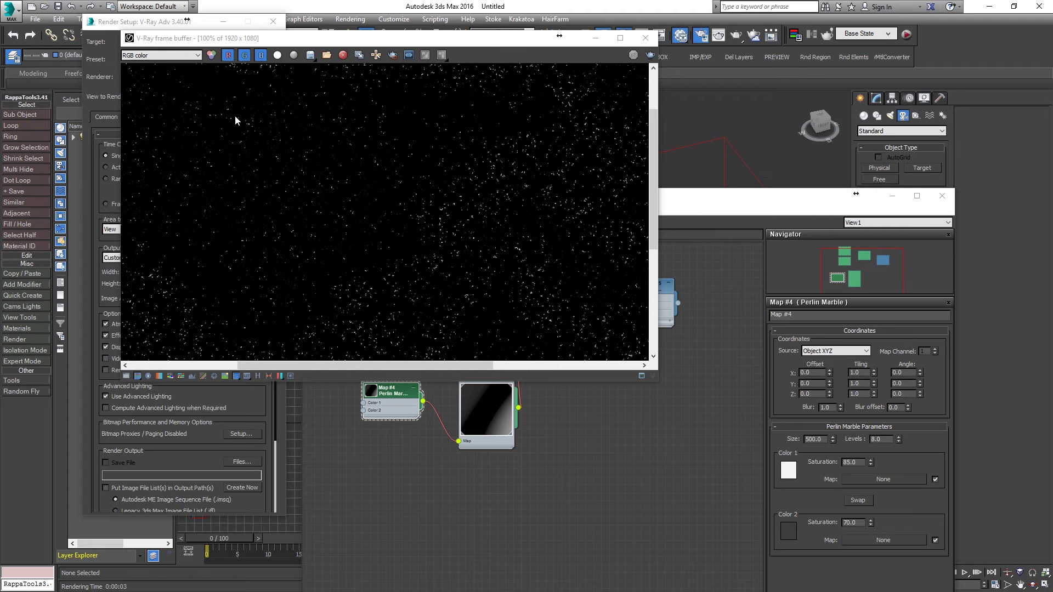
pyautogui.scroll(-2, 314, 182)
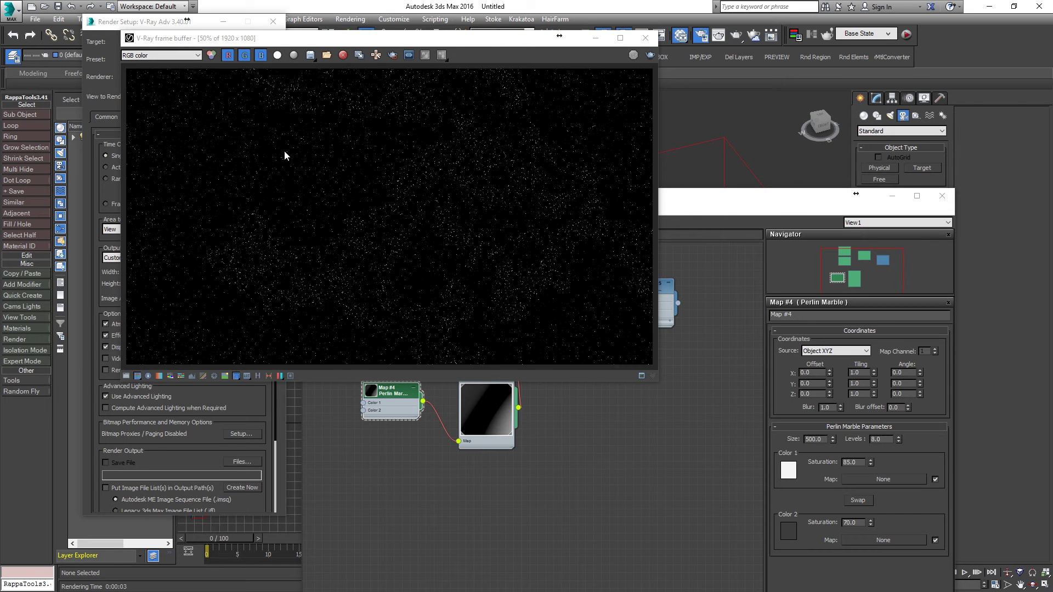
# Raise the Stars Low Dens small Cellular map's Spread from 0.003 to 0.004 and re-render the starfield
pyautogui.click(645, 37)
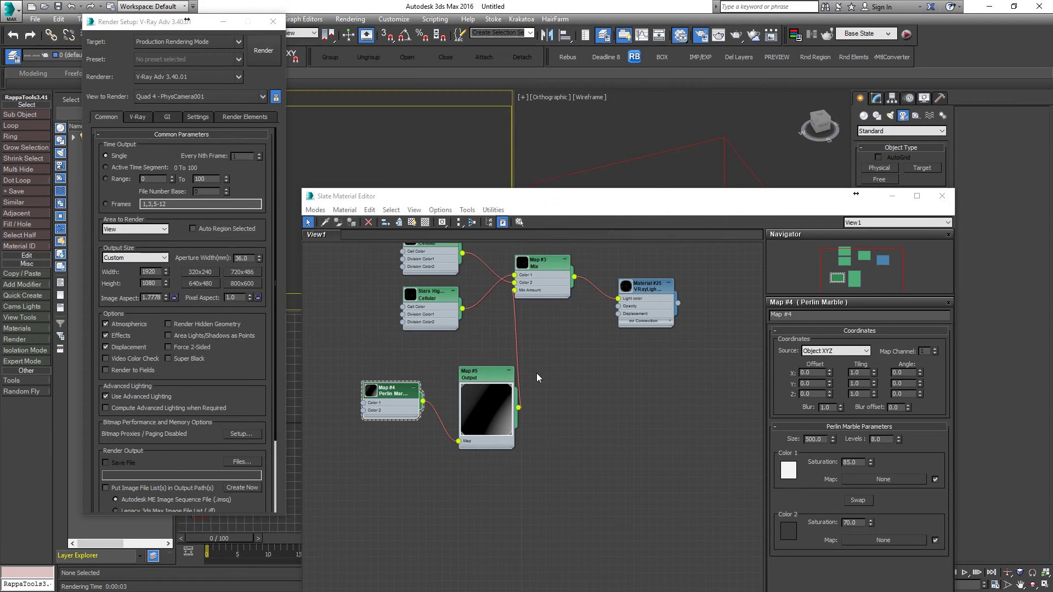
pyautogui.click(548, 265)
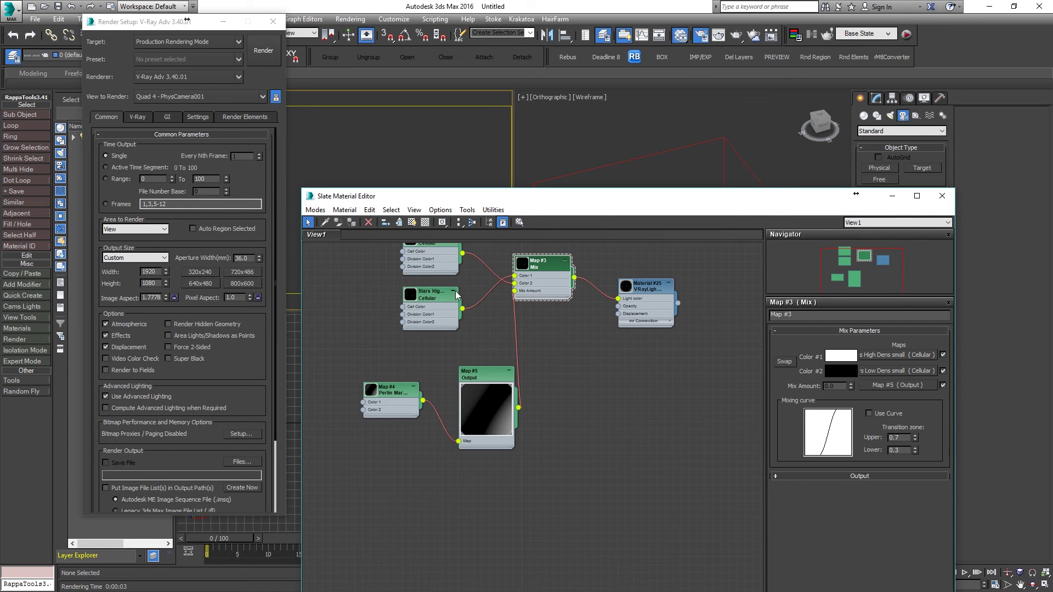
pyautogui.moveTo(482, 298); pyautogui.dragTo(486, 339, button='middle')
pyautogui.click(420, 278)
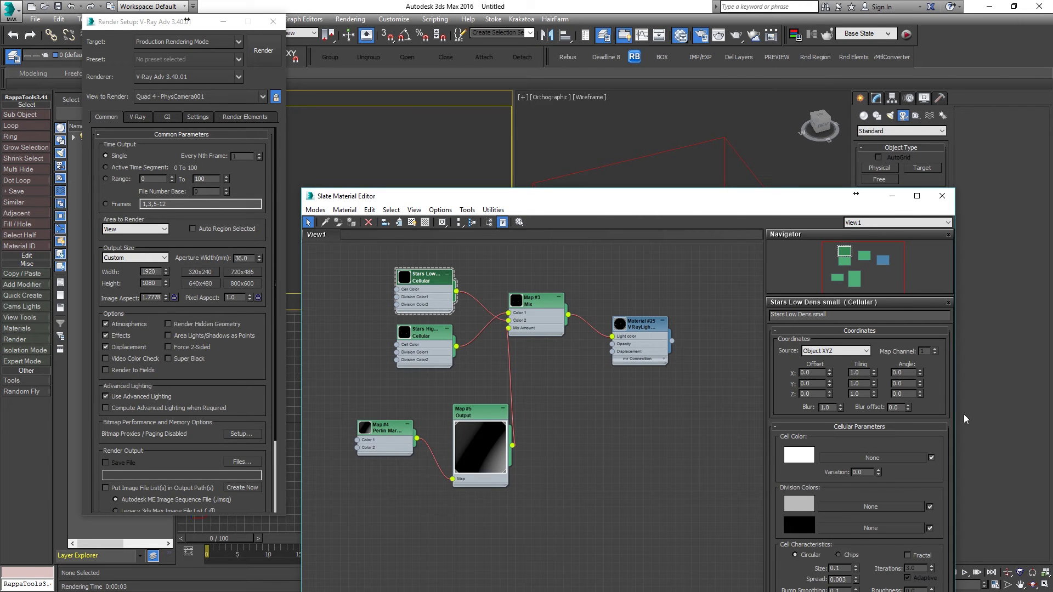
pyautogui.moveTo(699, 206); pyautogui.dragTo(707, 65)
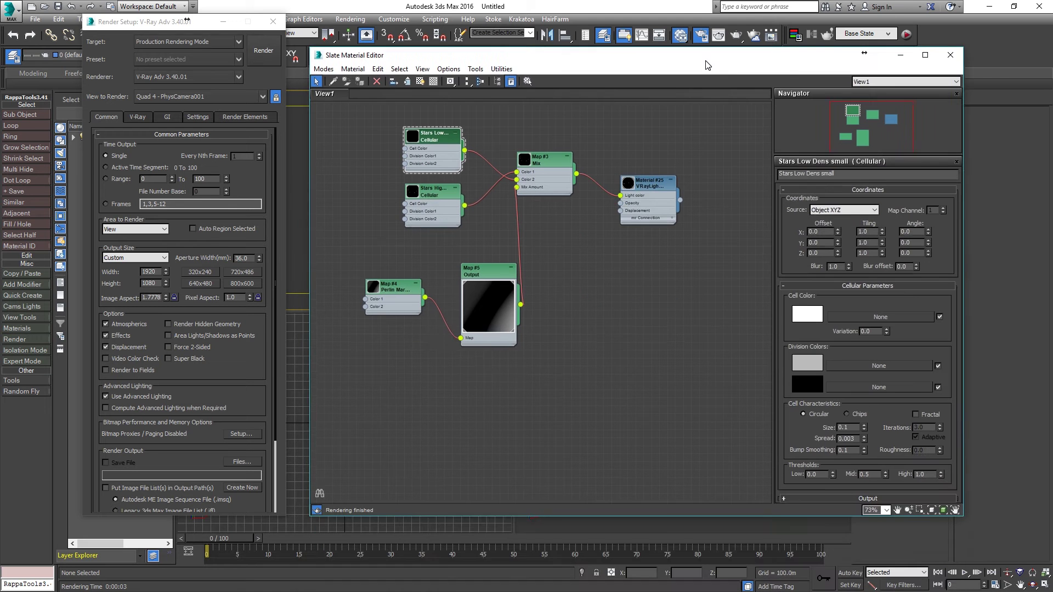
pyautogui.click(855, 439)
pyautogui.write('4')
pyautogui.click(264, 50)
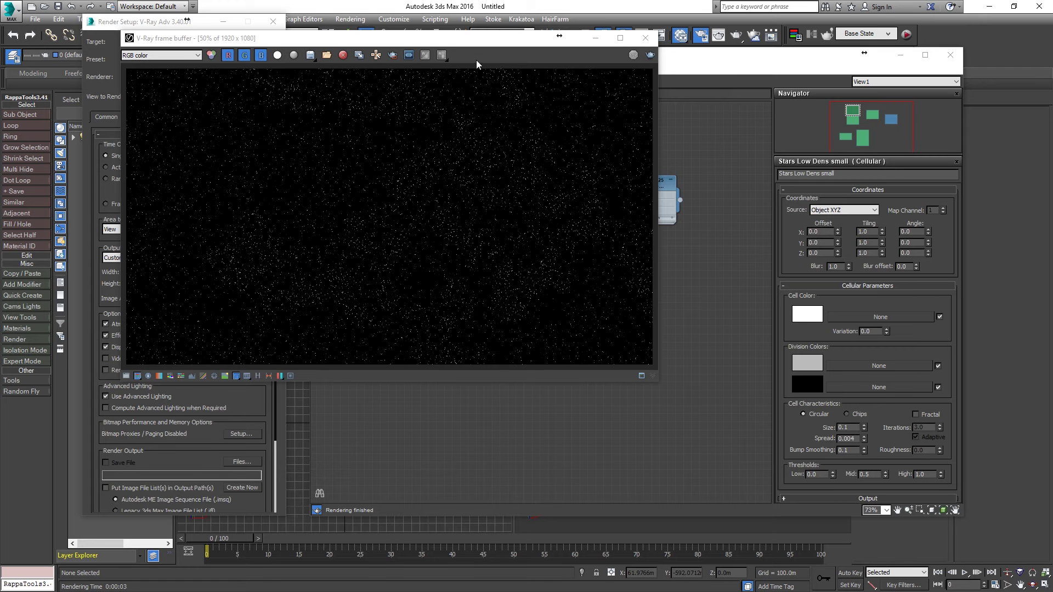
# Set the Perlin Marble mask's Size to 800.0
pyautogui.moveTo(459, 44); pyautogui.dragTo(488, 48)
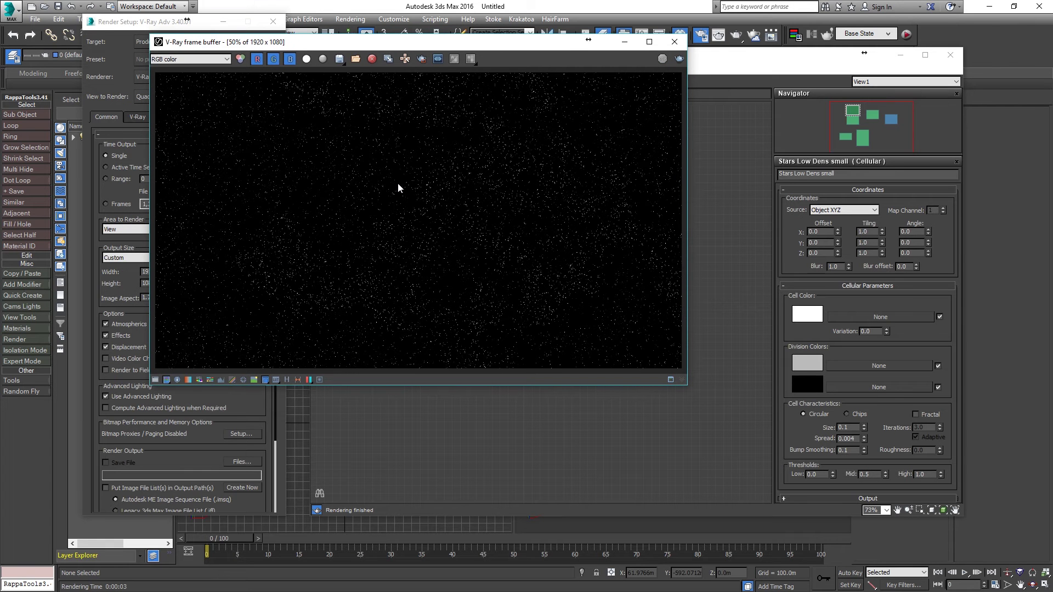
pyautogui.moveTo(555, 46); pyautogui.dragTo(486, 44)
pyautogui.click(709, 57)
pyautogui.click(394, 289)
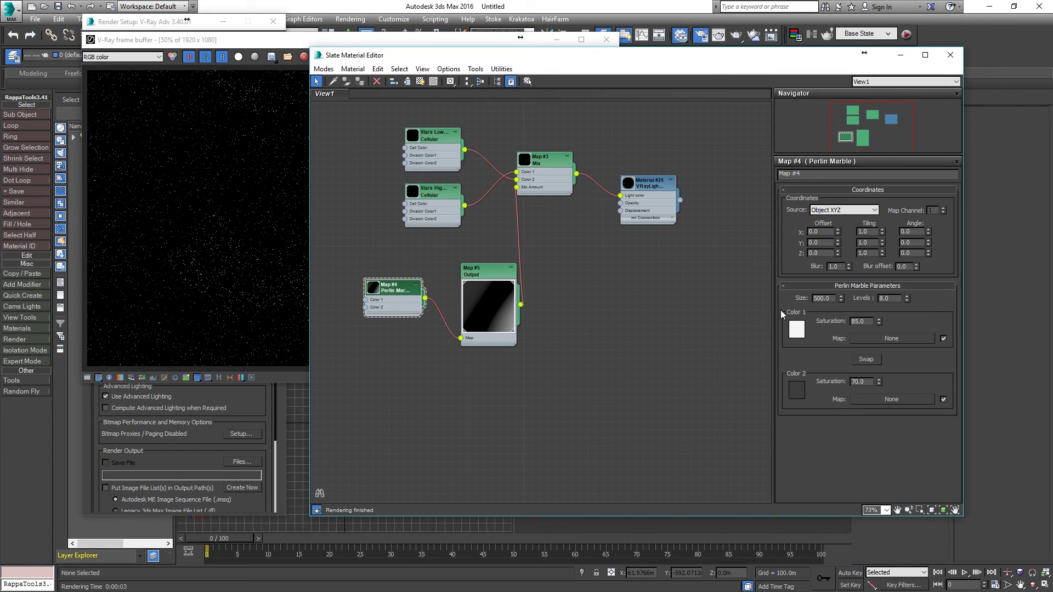
pyautogui.doubleClick(832, 297)
pyautogui.write('800')
pyautogui.press('Return')
# Bring the rendered starfield forward to review the larger star clumps
pyautogui.moveTo(569, 55); pyautogui.dragTo(656, 123)
pyautogui.click(351, 183)
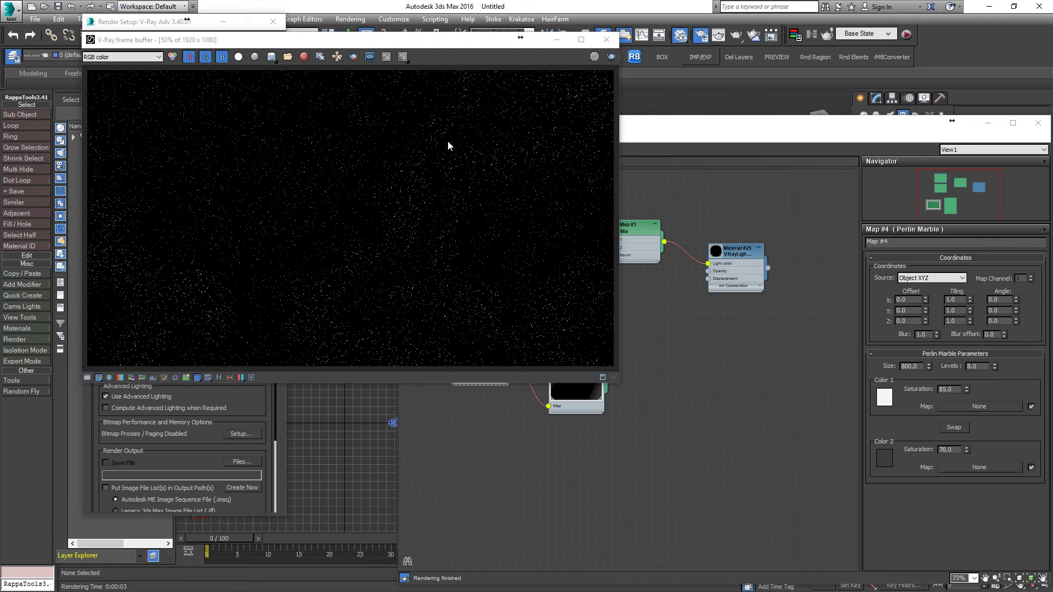
pyautogui.moveTo(442, 39); pyautogui.dragTo(497, 35)
# Add a new Cellular map (Map #6) to the node graph and arrange the nodes around it
pyautogui.click(667, 41)
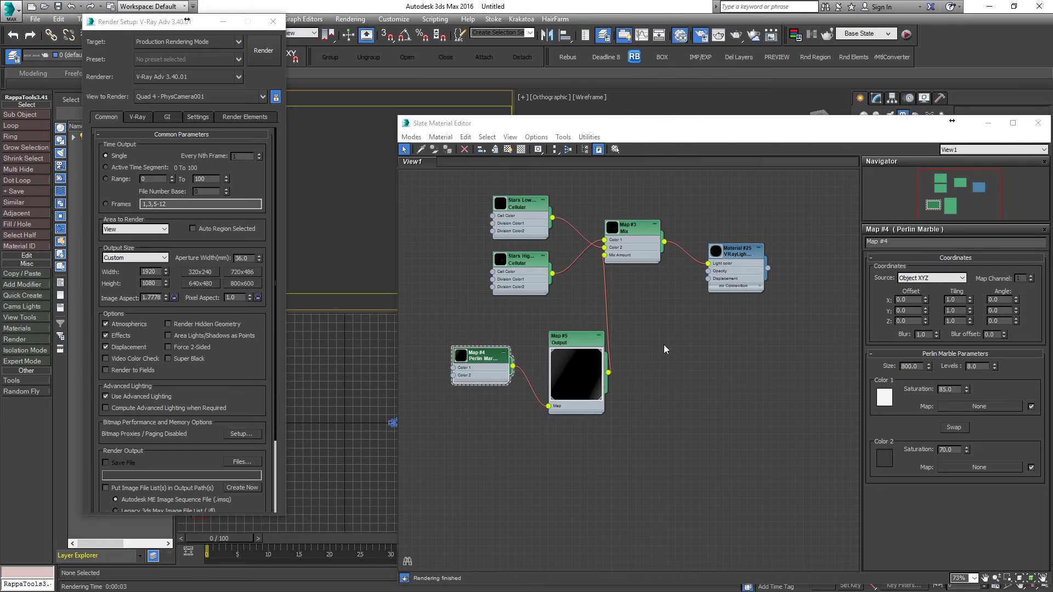
pyautogui.doubleClick(580, 366)
pyautogui.moveTo(625, 425); pyautogui.dragTo(592, 386, button='middle')
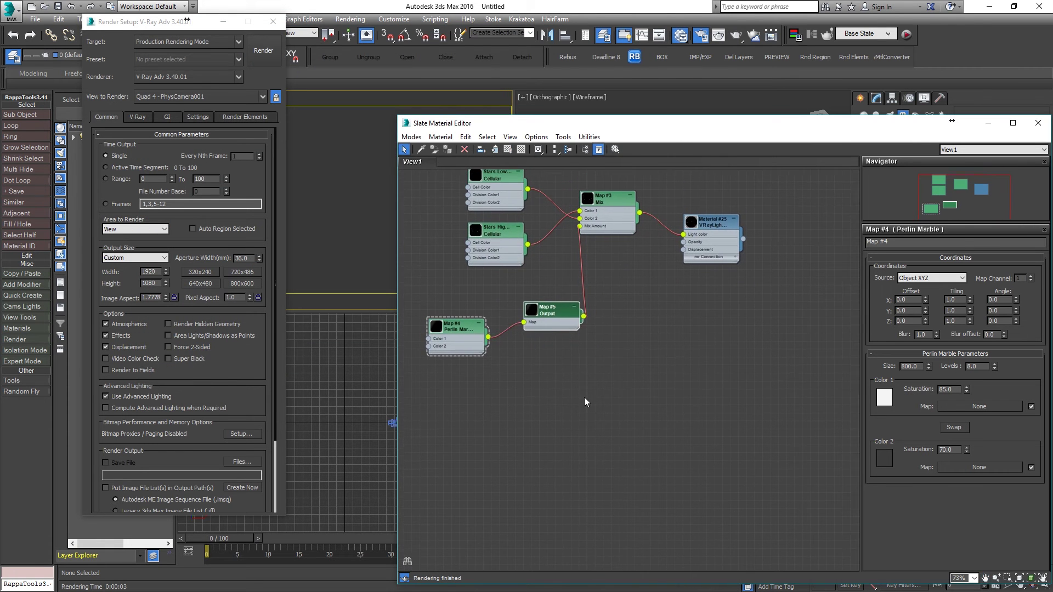
pyautogui.moveTo(467, 329); pyautogui.dragTo(462, 329)
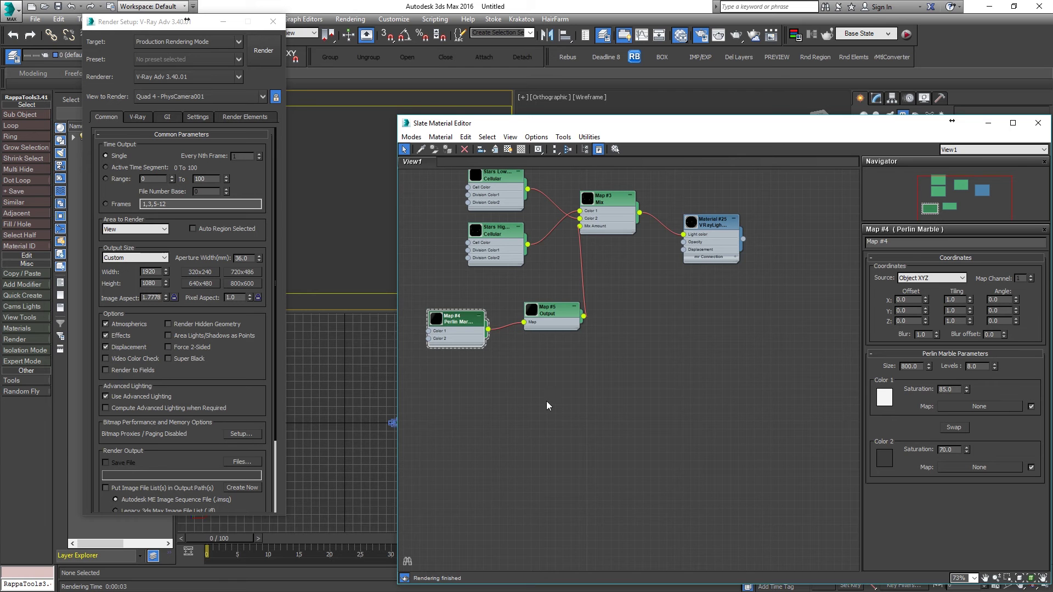
pyautogui.keyDown('shift'); pyautogui.moveTo(505, 222); pyautogui.dragTo(512, 440); pyautogui.keyUp('shift')
pyautogui.click(512, 440)
pyautogui.moveTo(709, 245); pyautogui.dragTo(816, 245)
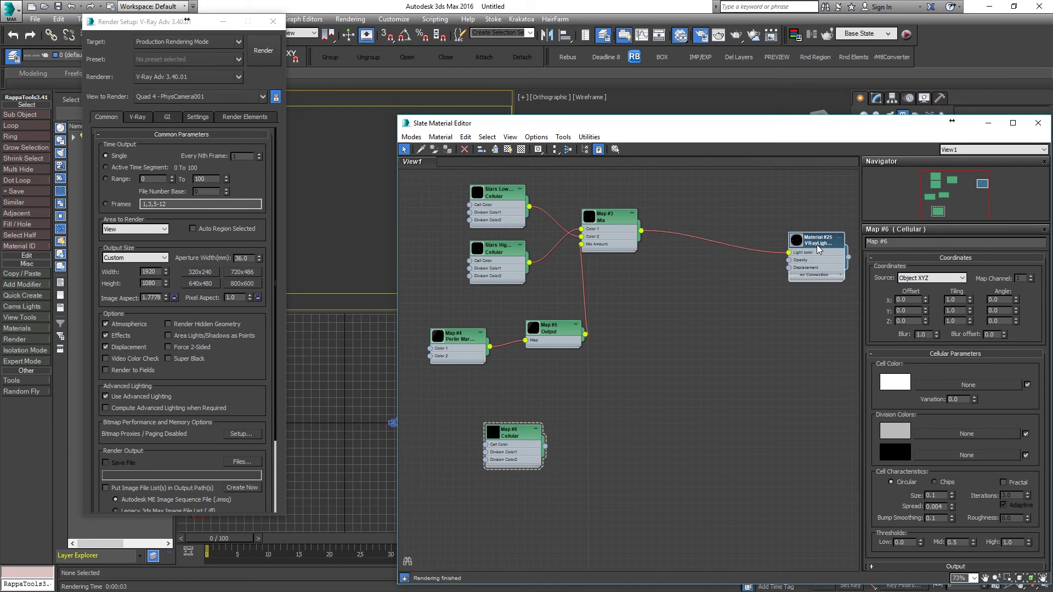
pyautogui.moveTo(567, 328); pyautogui.dragTo(527, 320)
pyautogui.moveTo(523, 440); pyautogui.dragTo(530, 433)
# Set Map #6 Cellular's cell Size to 5.0
pyautogui.rightClick(666, 406)
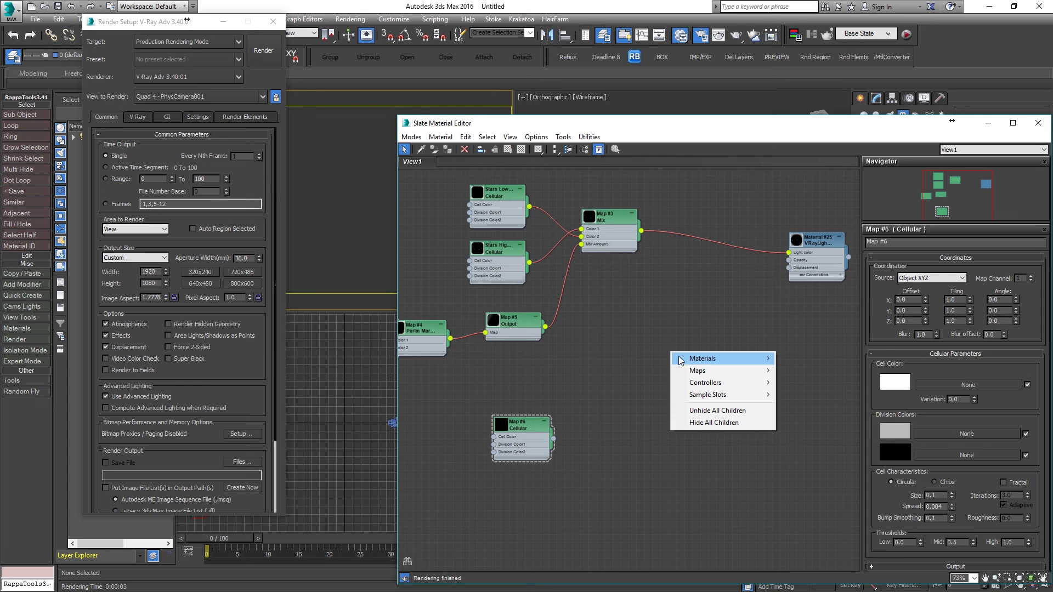
pyautogui.moveTo(706, 365)
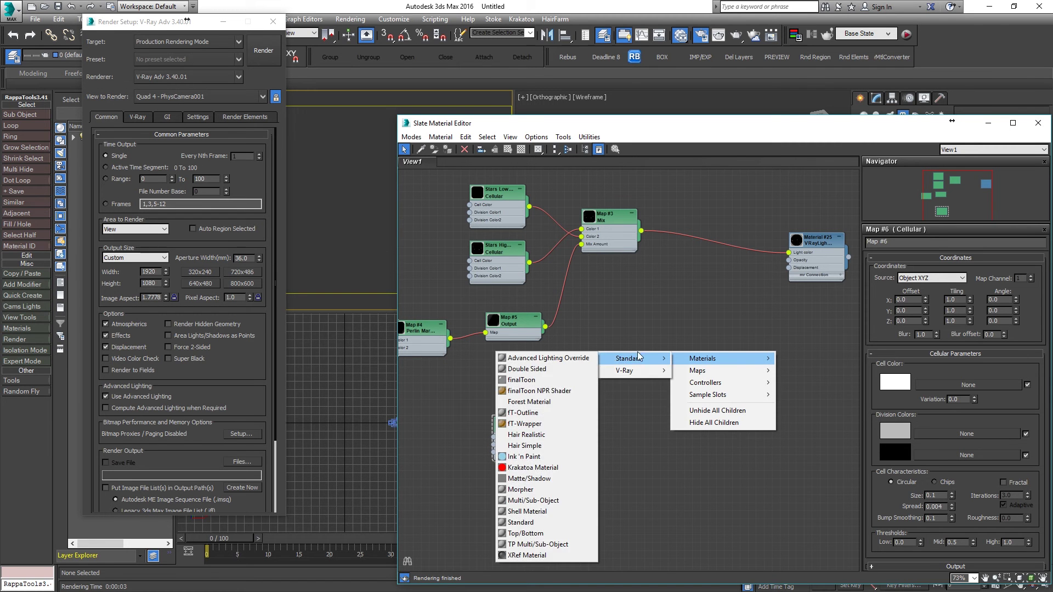
pyautogui.click(655, 312)
pyautogui.click(532, 434)
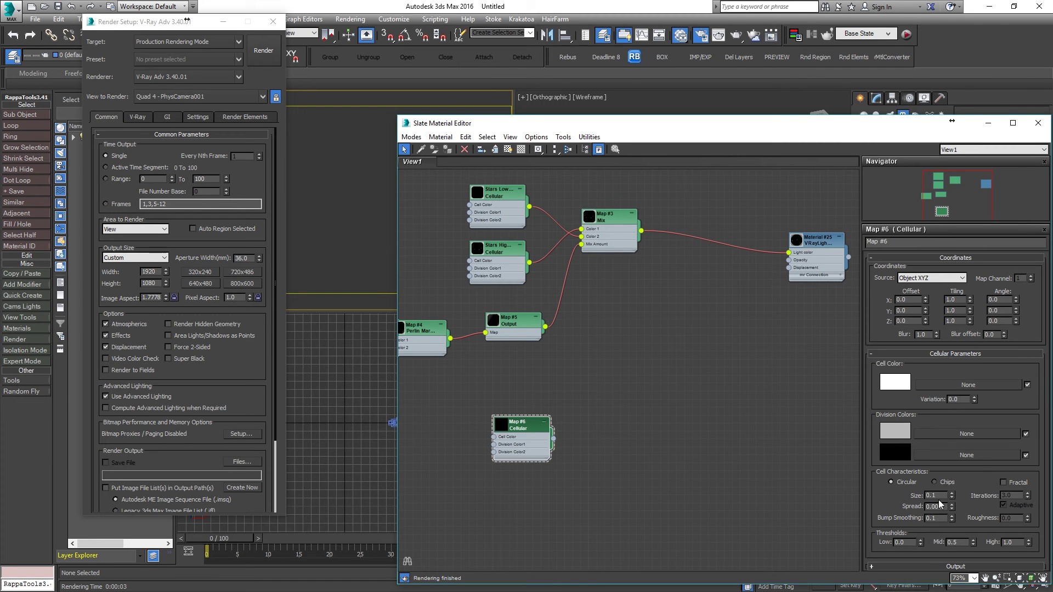
pyautogui.moveTo(942, 496); pyautogui.dragTo(913, 498)
pyautogui.press('Return')
# Wire Map #6 into Material #25's Light color and render a test image
pyautogui.moveTo(937, 507); pyautogui.dragTo(945, 508)
pyautogui.moveTo(553, 439); pyautogui.dragTo(790, 254)
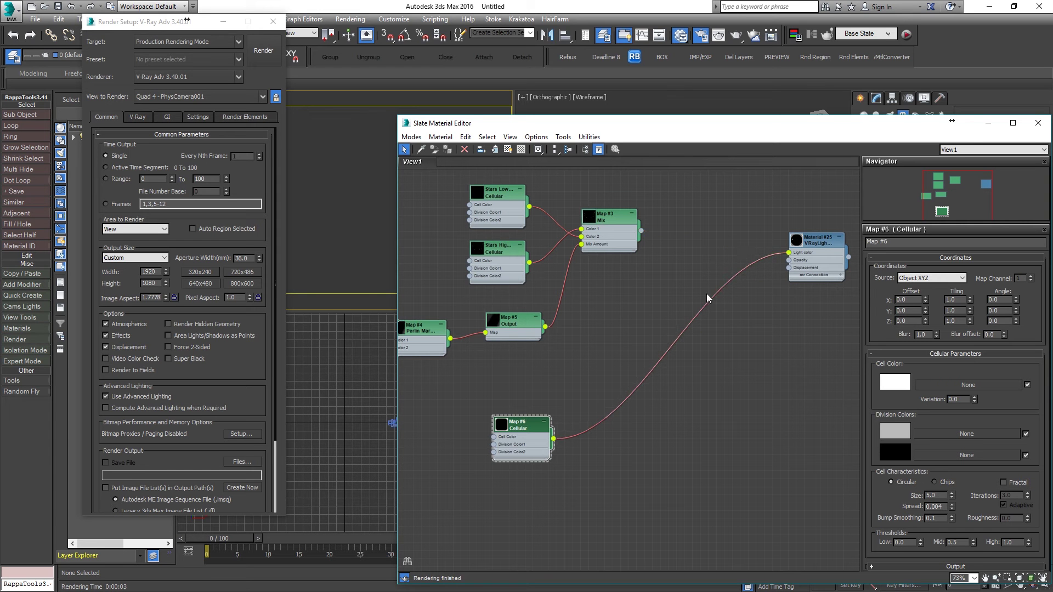
pyautogui.click(264, 60)
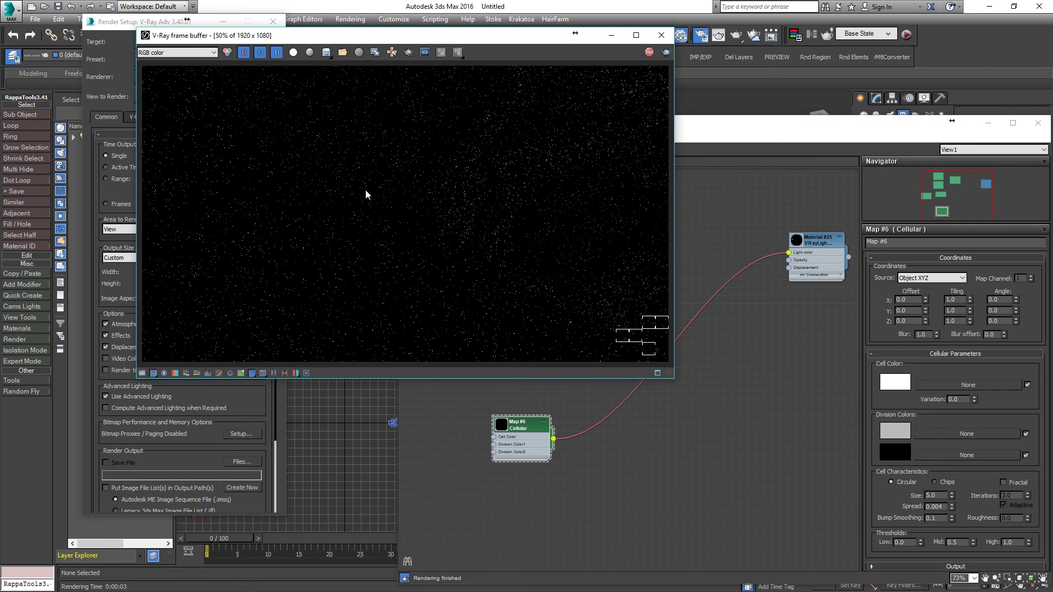
# Set Map #6's Spread to 0.002 and Size to 20.0, then render the star sky
pyautogui.click(661, 35)
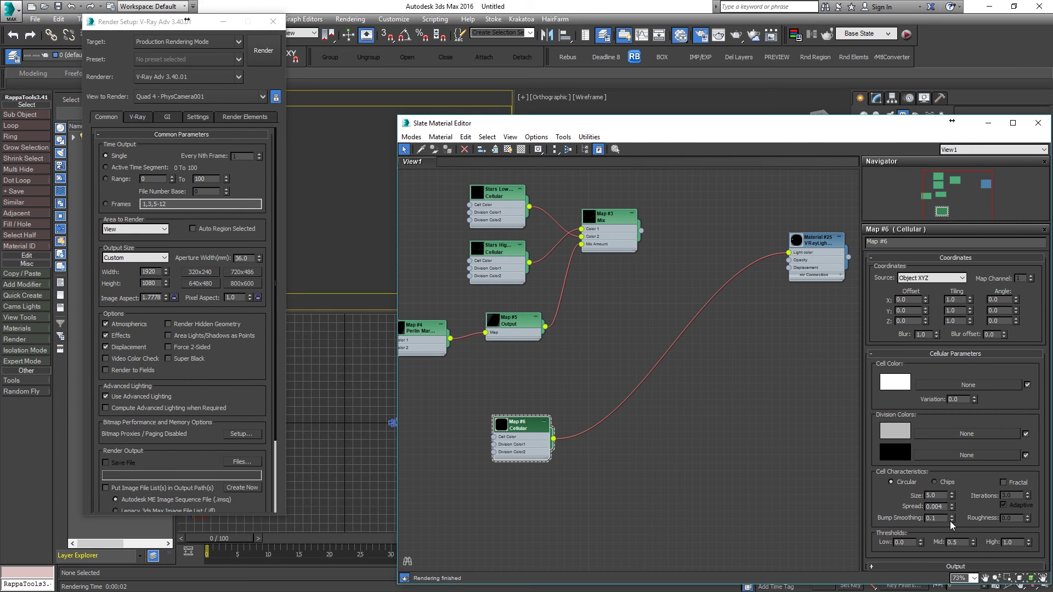
pyautogui.write('2')
pyautogui.press('Return')
pyautogui.doubleClick(941, 495)
pyautogui.write('20')
pyautogui.click(319, 116)
pyautogui.hotkey('shift', 'q')
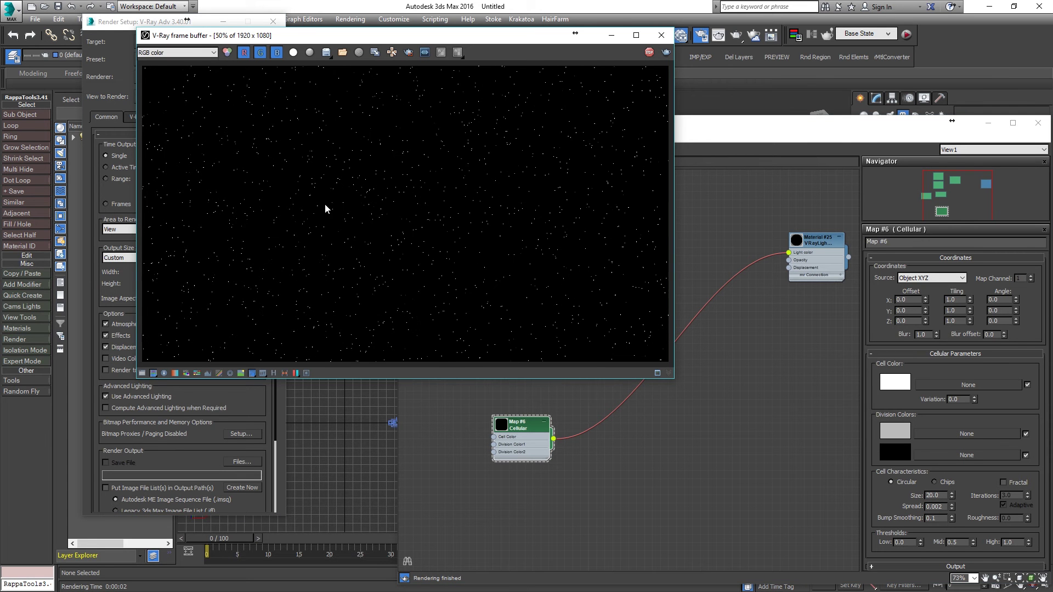
pyautogui.scroll(2, 324, 203)
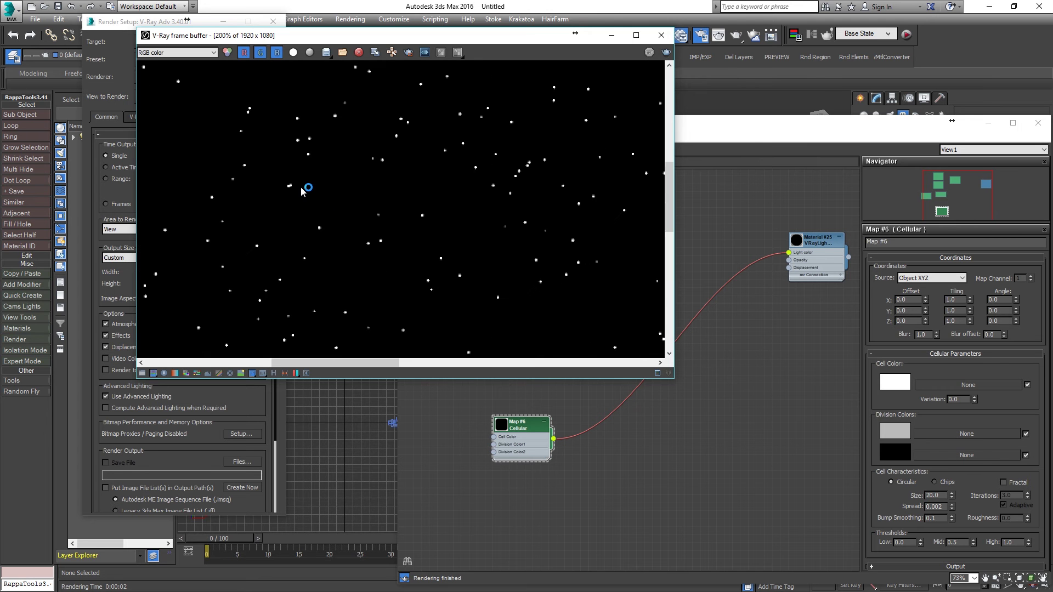
pyautogui.scroll(-1, 307, 192)
# Increase Map #6's Size to 25.0 and render another test of the sparse starfield
pyautogui.click(661, 35)
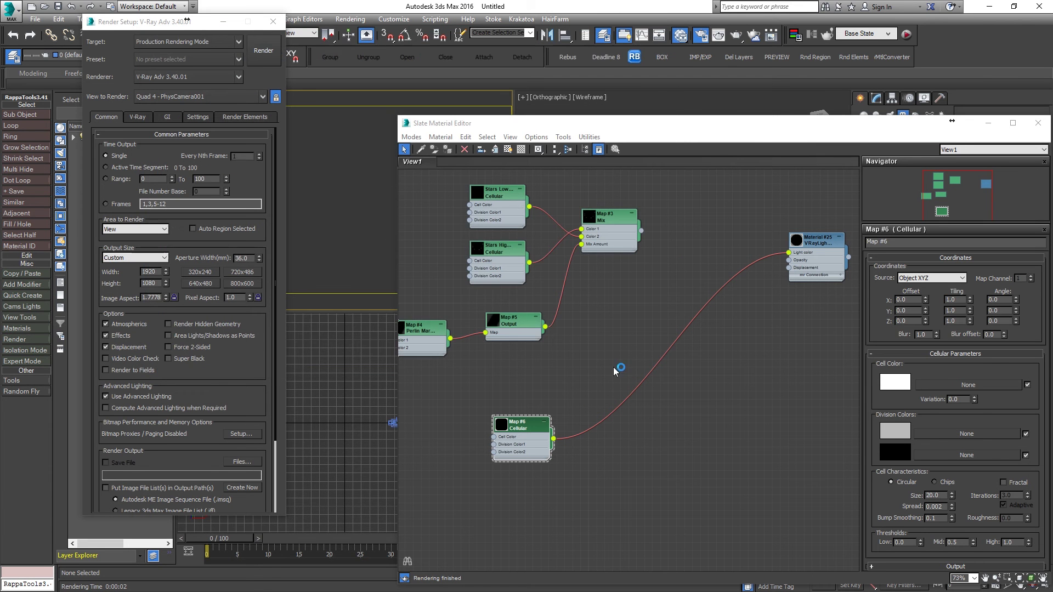
pyautogui.doubleClick(934, 496)
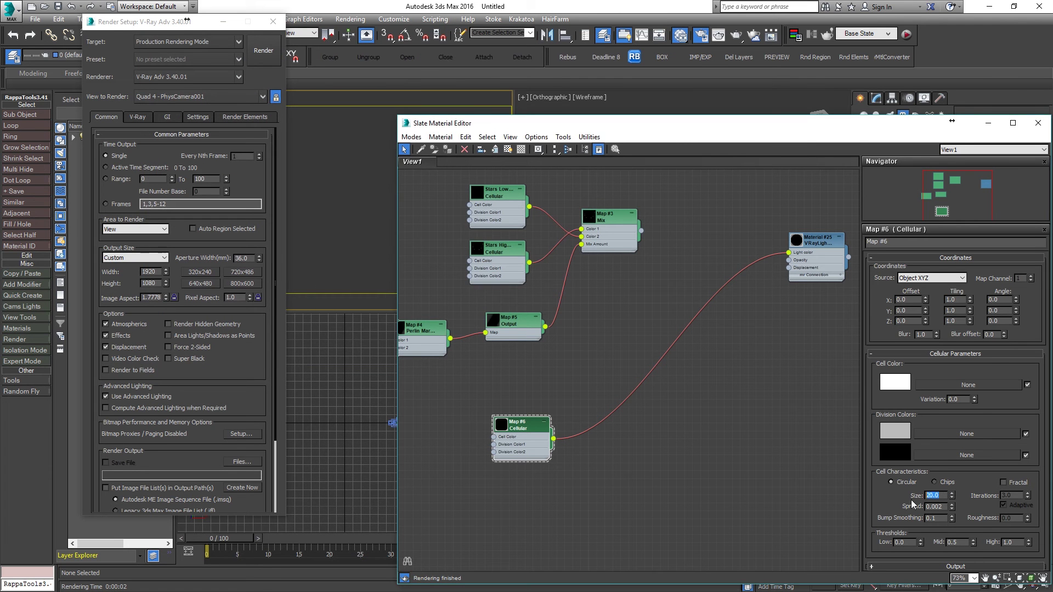
pyautogui.write('25')
pyautogui.press('Return')
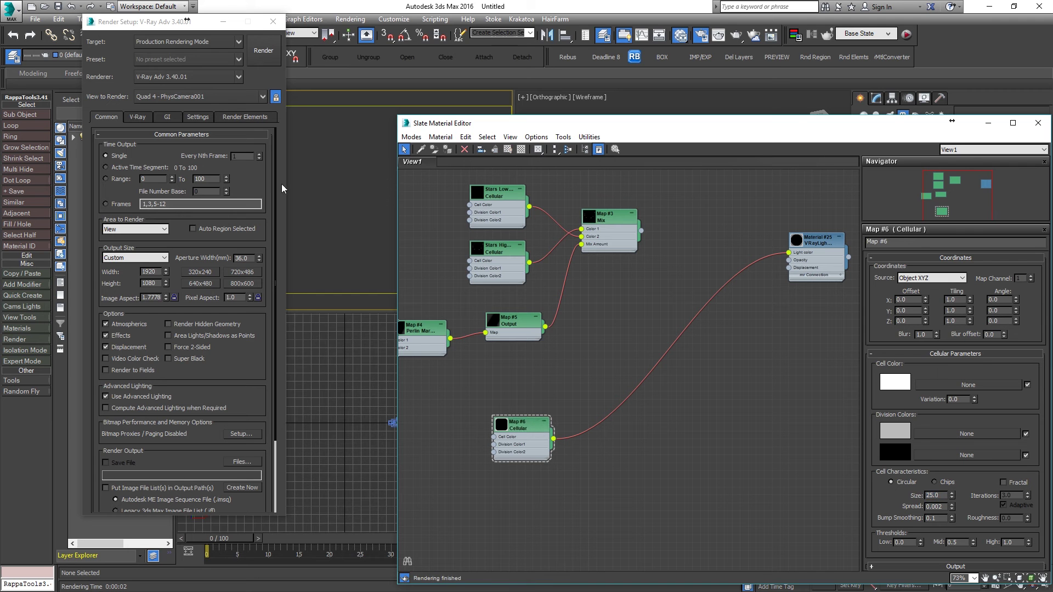
pyautogui.click(258, 52)
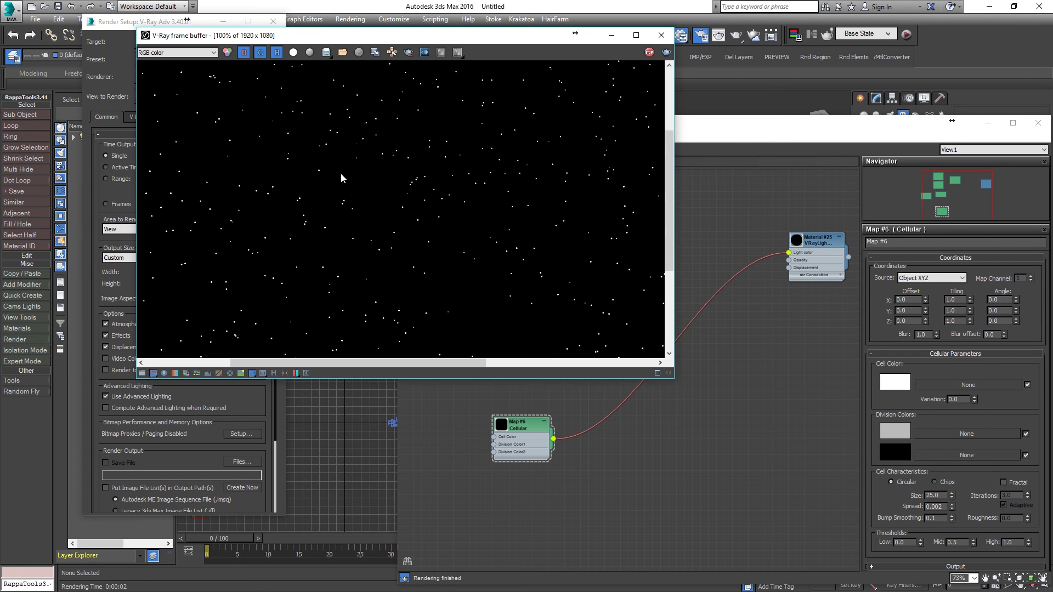
pyautogui.click(661, 35)
# Create a Composite map with the Mix star layers on Layer 1 and Map #6 on a second layer
pyautogui.rightClick(679, 271)
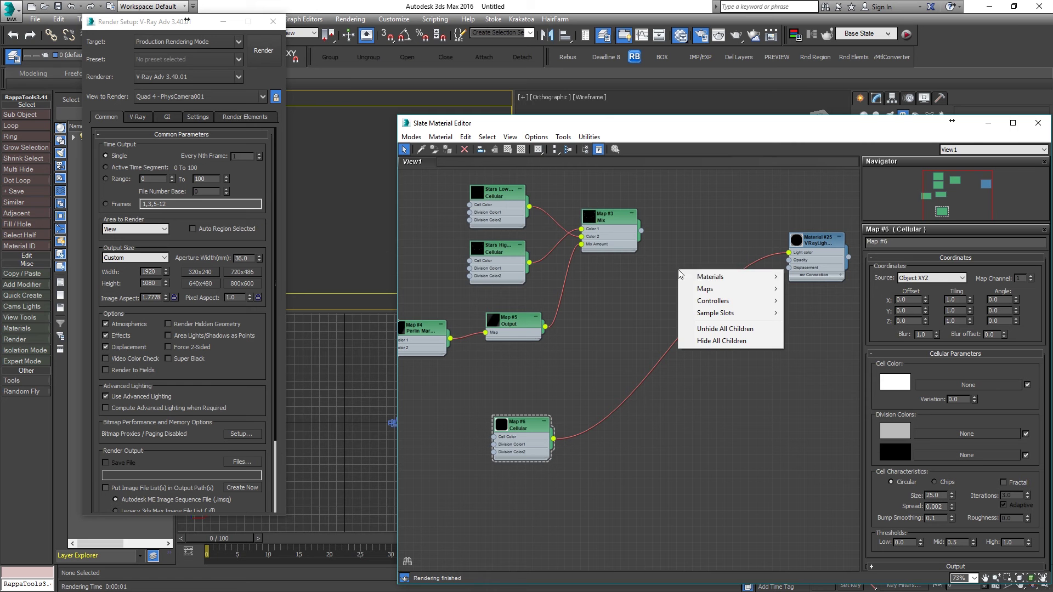
pyautogui.moveTo(707, 289)
pyautogui.moveTo(636, 289)
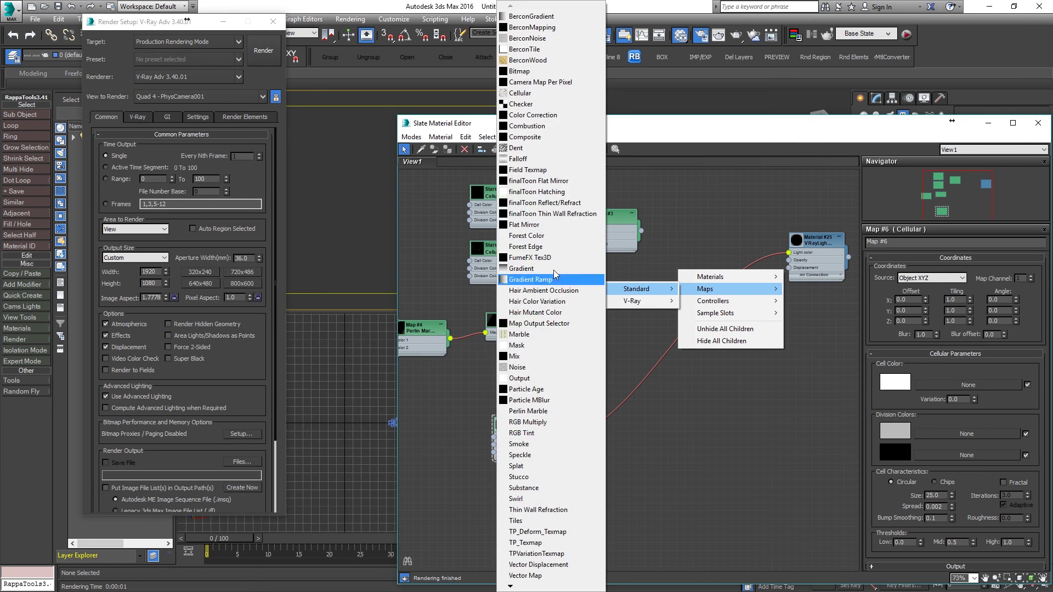
pyautogui.click(525, 137)
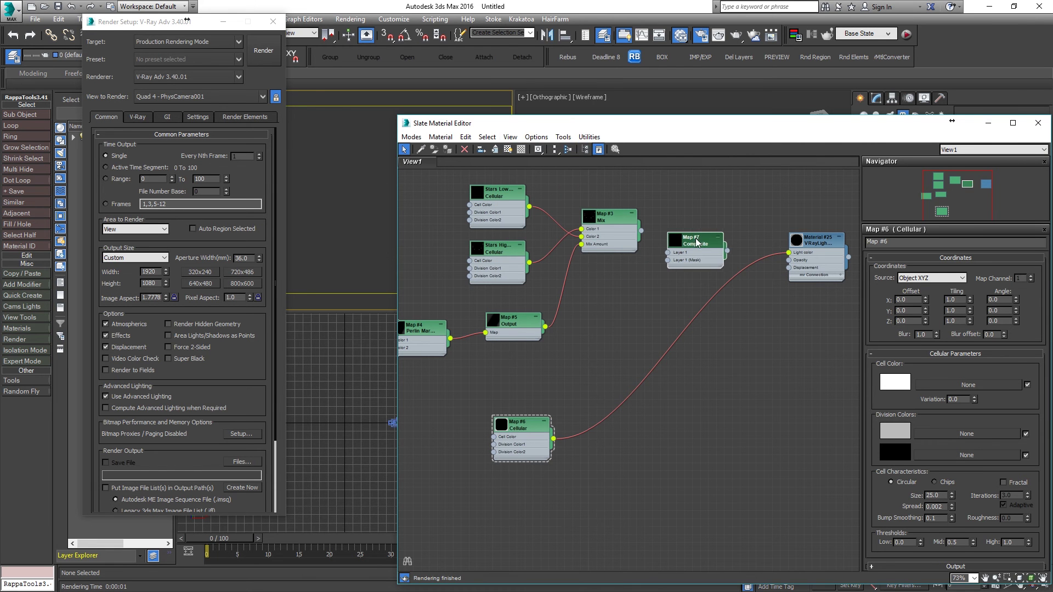
pyautogui.moveTo(640, 230); pyautogui.dragTo(669, 253)
pyautogui.click(696, 251)
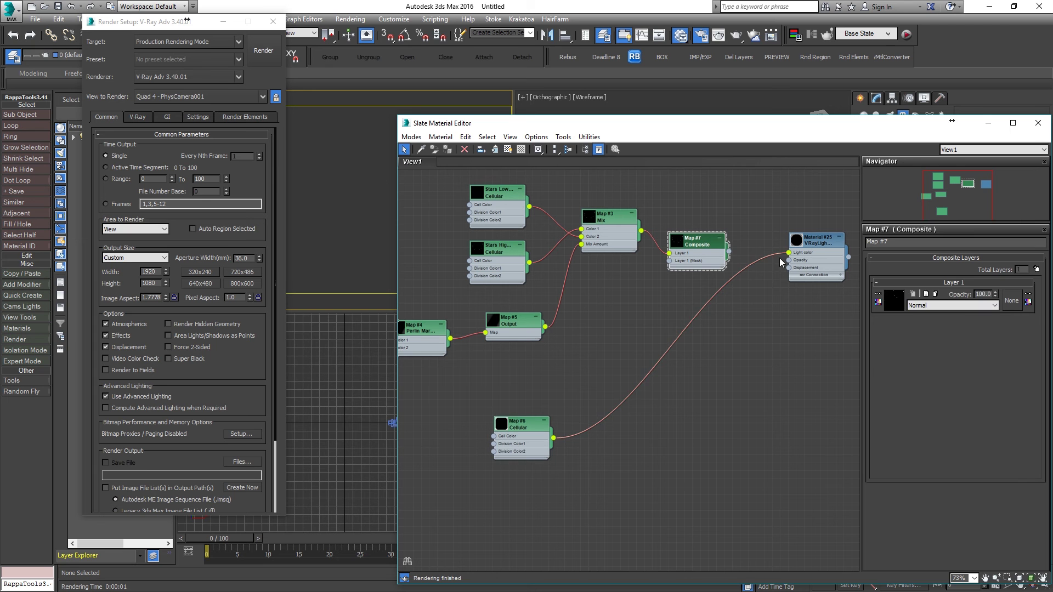
pyautogui.click(1036, 270)
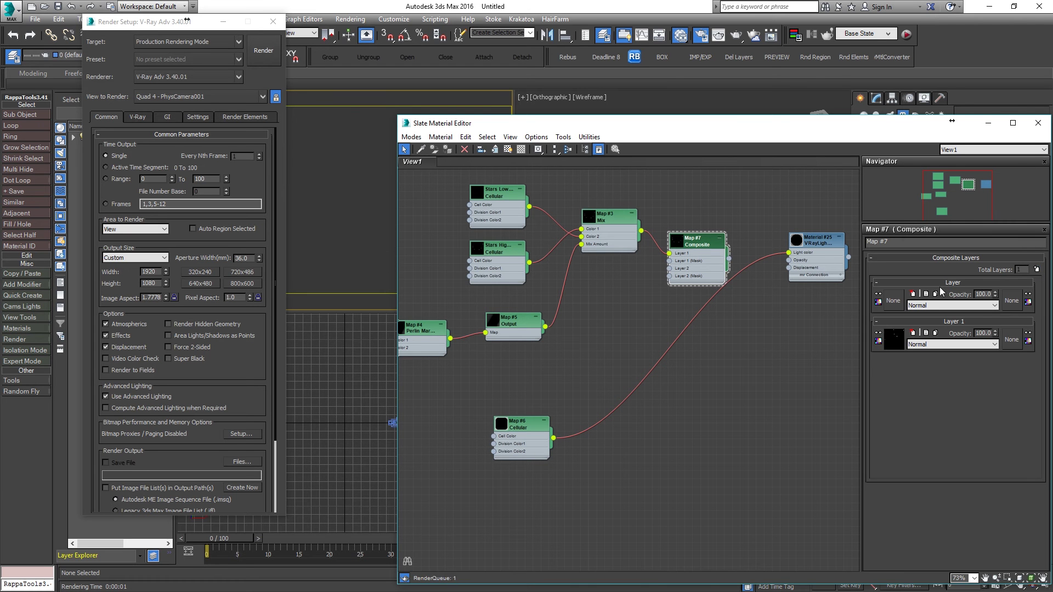
pyautogui.moveTo(554, 438); pyautogui.dragTo(670, 269)
# Set the top Composite layer to Addition and connect the Composite to Material #25's Light color
pyautogui.click(719, 238)
pyautogui.moveTo(708, 247); pyautogui.dragTo(696, 263)
pyautogui.click(929, 306)
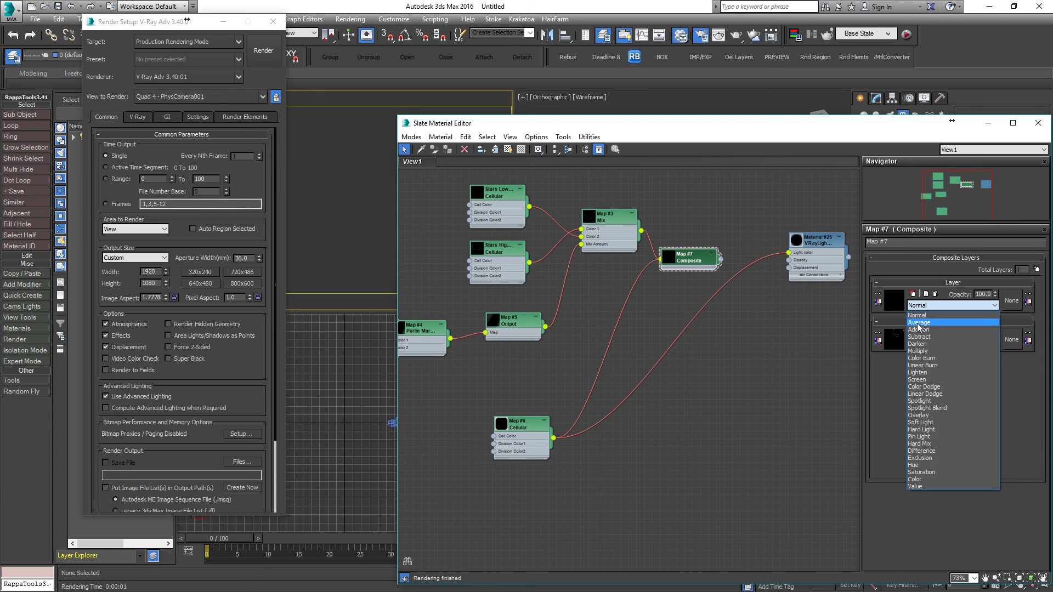
pyautogui.click(921, 330)
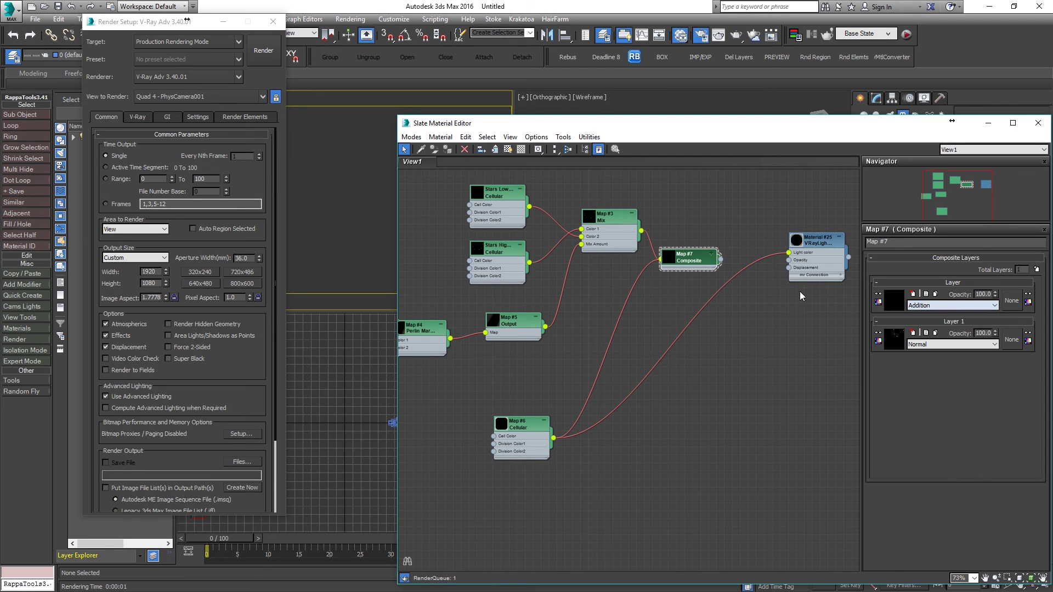
pyautogui.click(713, 255)
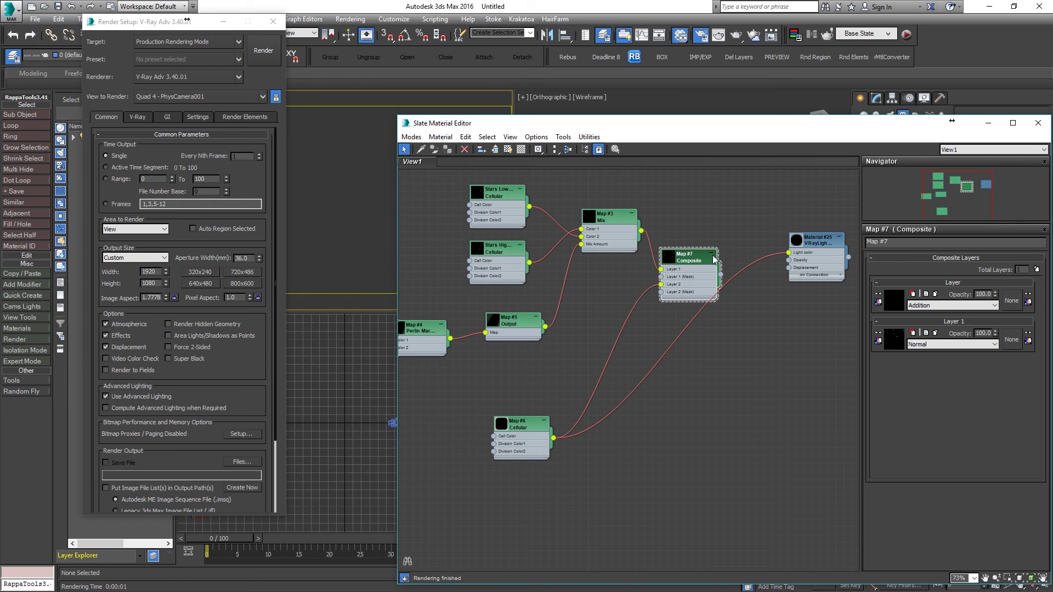
pyautogui.moveTo(720, 275); pyautogui.dragTo(789, 253)
pyautogui.moveTo(691, 265); pyautogui.dragTo(700, 248)
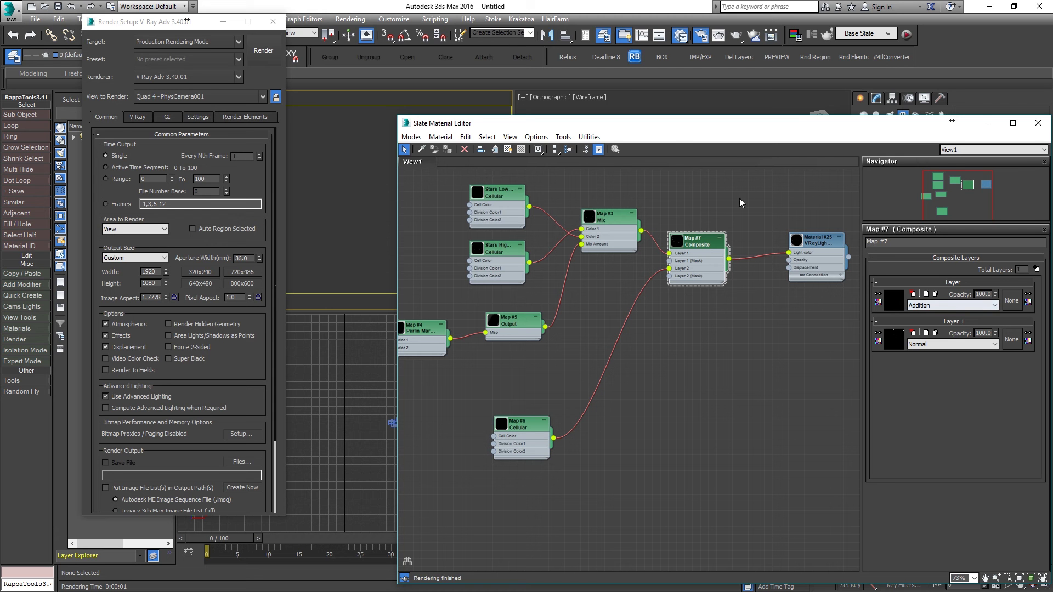
# Render the combined star layers and zoom in to inspect the result
pyautogui.click(275, 56)
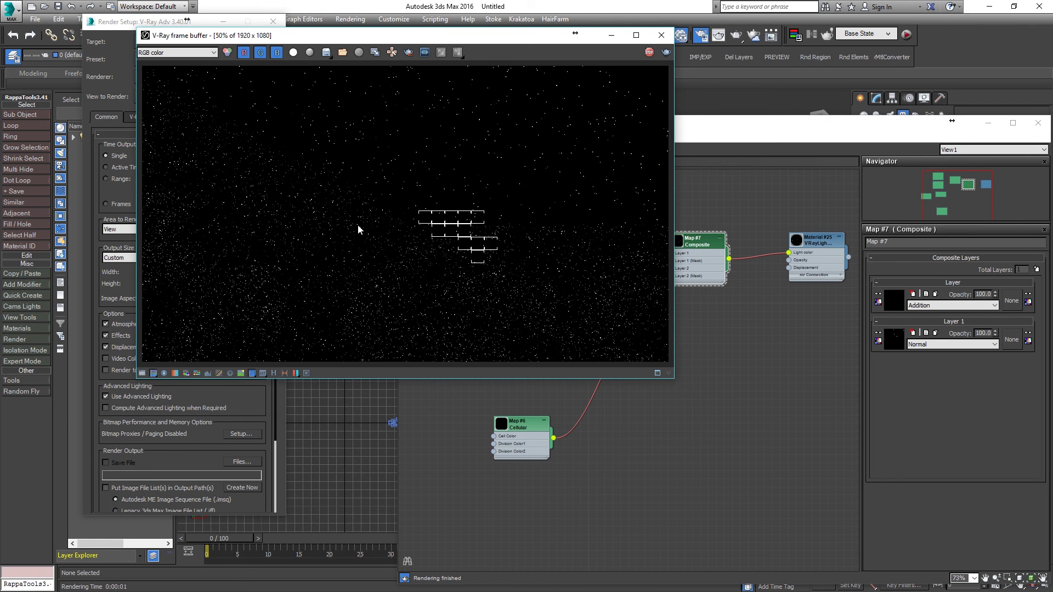
pyautogui.scroll(-1, 359, 228)
pyautogui.scroll(1, 351, 228)
pyautogui.scroll(-2, 361, 225)
pyautogui.scroll(2, 353, 221)
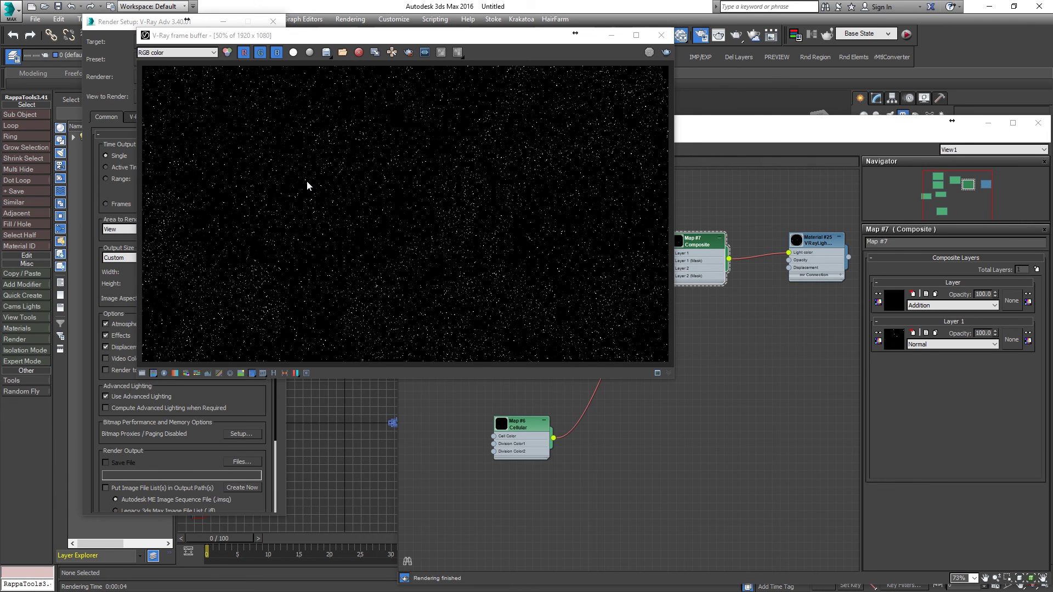
pyautogui.scroll(-2, 345, 180)
pyautogui.scroll(2, 345, 179)
# Tidy the low- and high-density Cellular nodes and reposition the editor and render windows
pyautogui.moveTo(768, 128); pyautogui.dragTo(648, 90)
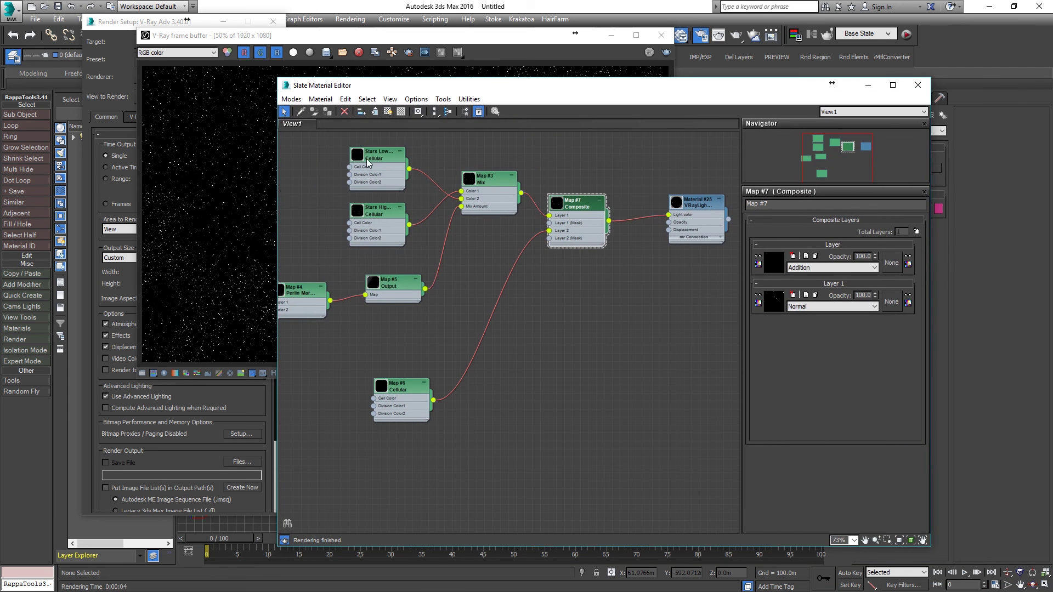
pyautogui.moveTo(378, 155); pyautogui.dragTo(346, 140)
pyautogui.moveTo(382, 218); pyautogui.dragTo(343, 211)
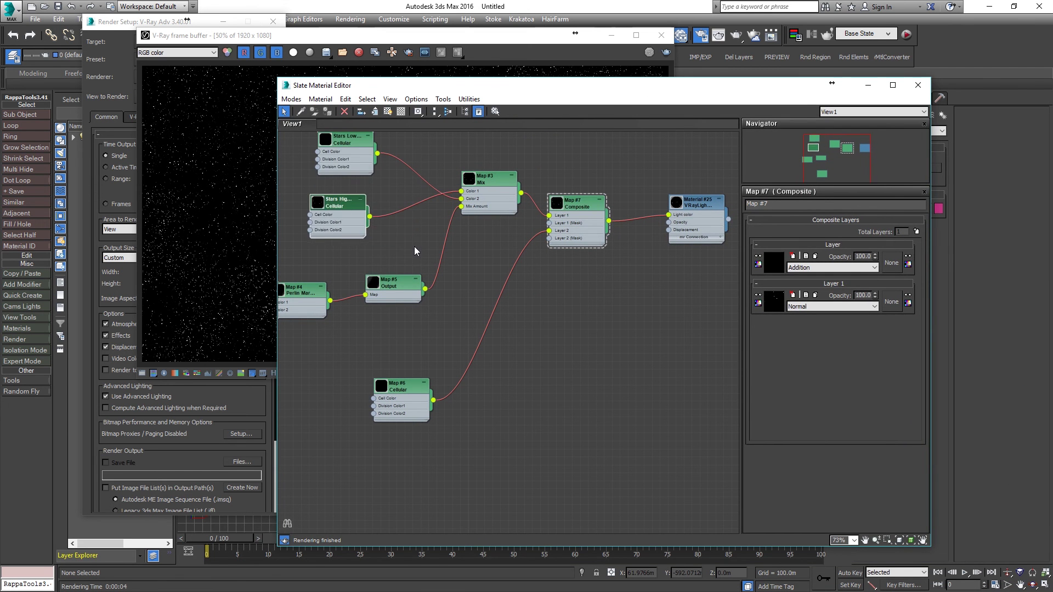
pyautogui.moveTo(606, 100); pyautogui.dragTo(646, 204)
pyautogui.click(508, 47)
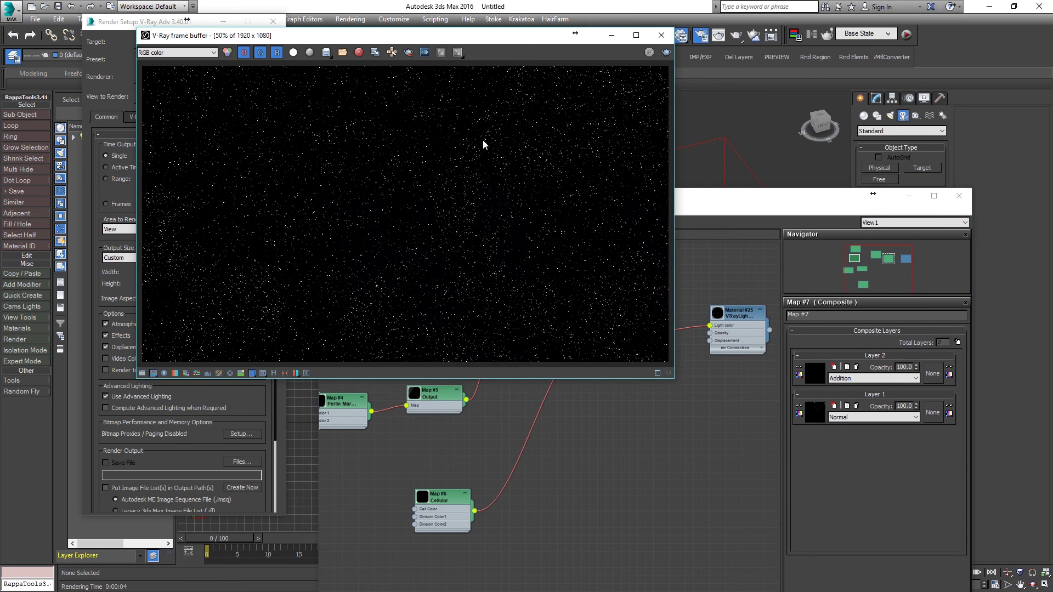
pyautogui.scroll(-2, 445, 189)
pyautogui.scroll(2, 446, 192)
pyautogui.click(715, 197)
pyautogui.moveTo(432, 476); pyautogui.dragTo(502, 350, button='middle')
# Change Map #4 Perlin Marble's Size from 800 to 400.0 and re-render
pyautogui.click(409, 274)
pyautogui.doubleClick(830, 439)
pyautogui.write('400')
pyautogui.press('Return')
pyautogui.click(666, 52)
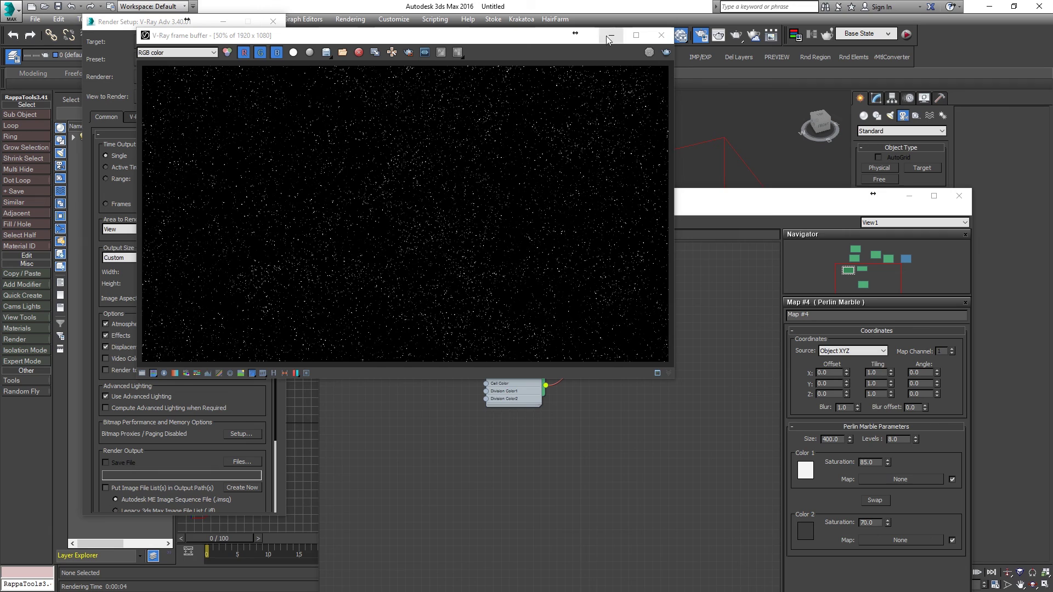
pyautogui.scroll(-1, 402, 182)
pyautogui.scroll(1, 402, 181)
pyautogui.moveTo(509, 42); pyautogui.dragTo(432, 32)
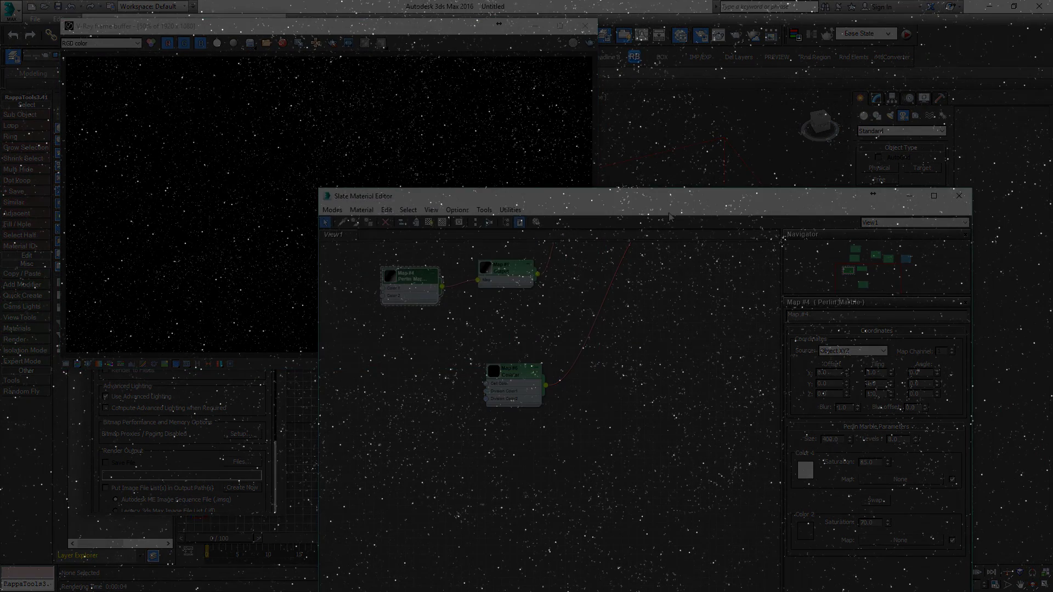